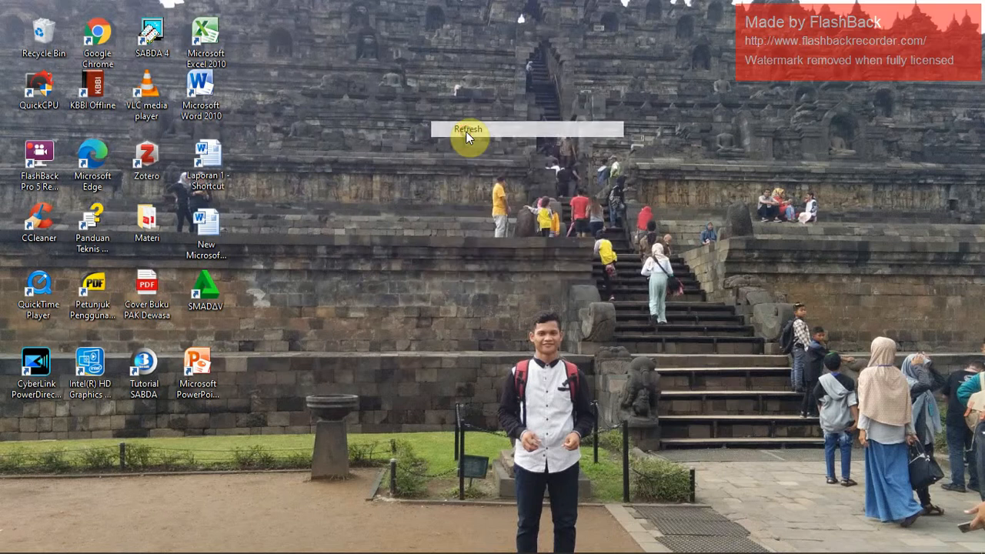
{"action": "right_click", "coordinate": [467, 133]}
{"action": "left_click", "coordinate": [502, 176]}
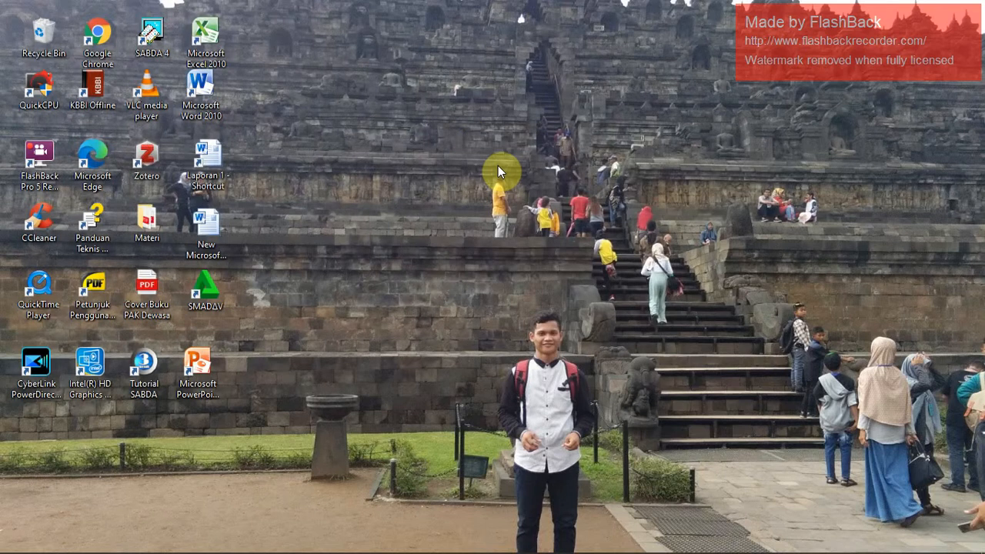
Open the Skripsi folder inside the Tutorial folder on drive E: in File Explorer
{"action": "key", "text": "super+e"}
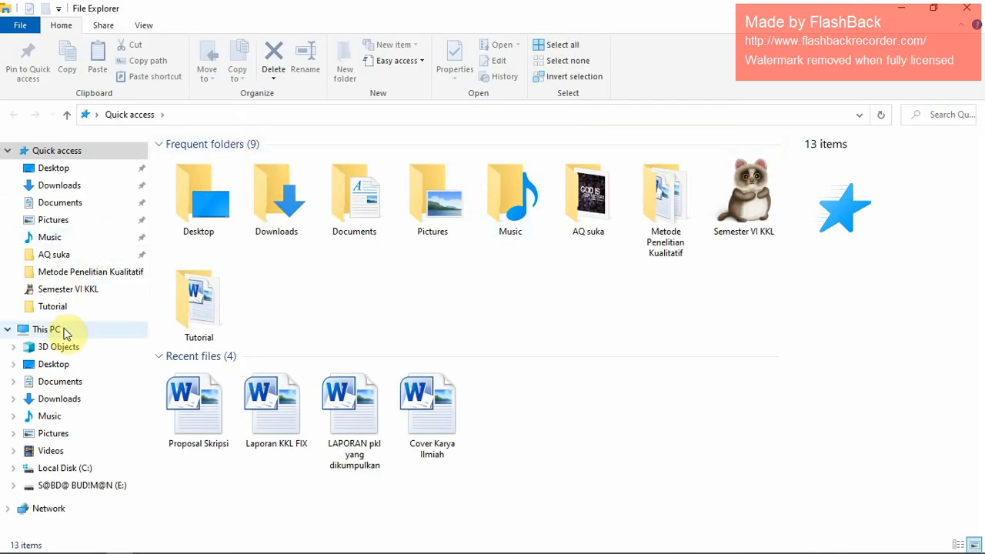
{"action": "left_click", "coordinate": [61, 330]}
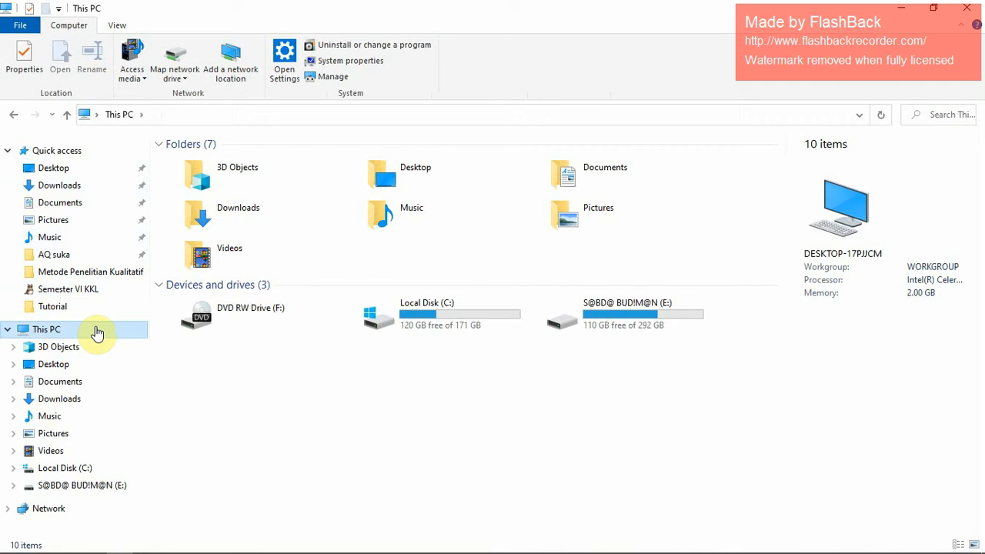
{"action": "double_click", "coordinate": [596, 331]}
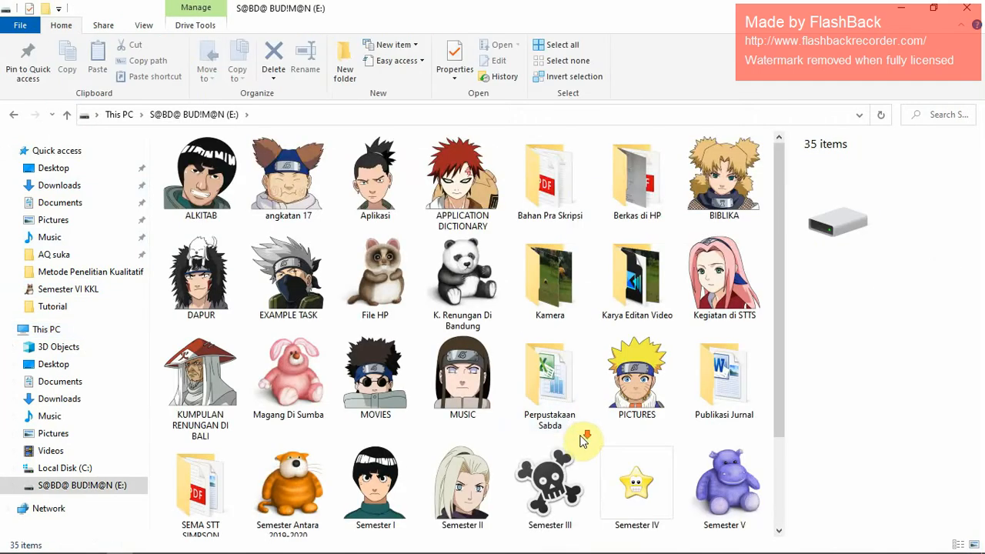
{"action": "scroll", "coordinate": [581, 439], "scroll_direction": "down", "scroll_amount": 2}
{"action": "double_click", "coordinate": [649, 489]}
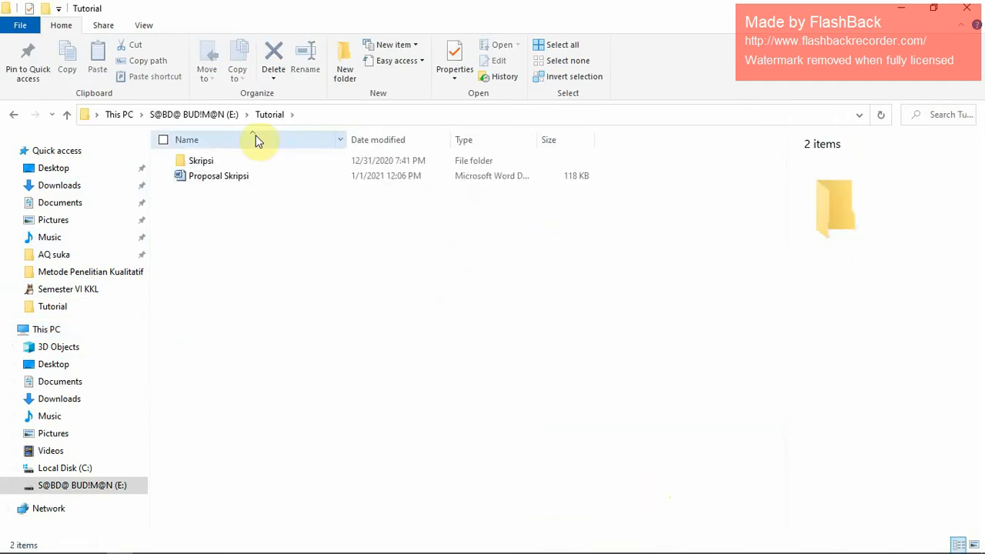
{"action": "double_click", "coordinate": [224, 163]}
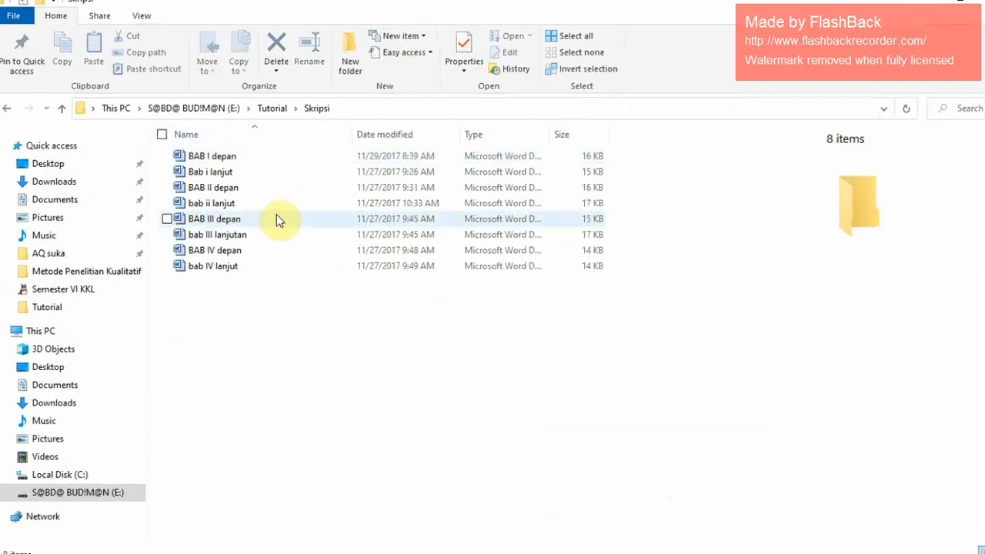
Examine the separate chapter documents in the Skripsi folder, from BAB I depan to bab IV lanjut
{"action": "left_click_drag", "start_coordinate": [226, 317], "coordinate": [216, 205]}
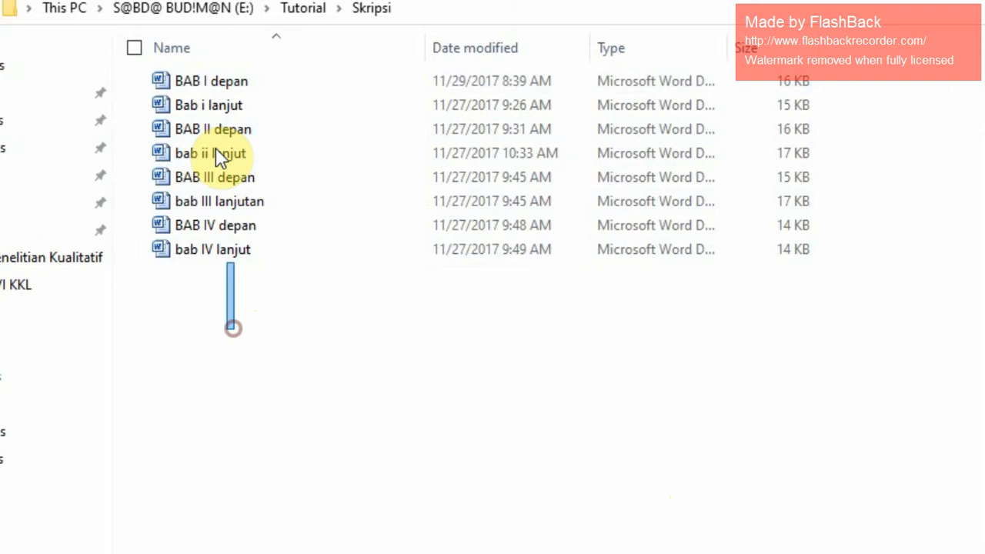
{"action": "left_click_drag", "start_coordinate": [222, 157], "coordinate": [221, 77]}
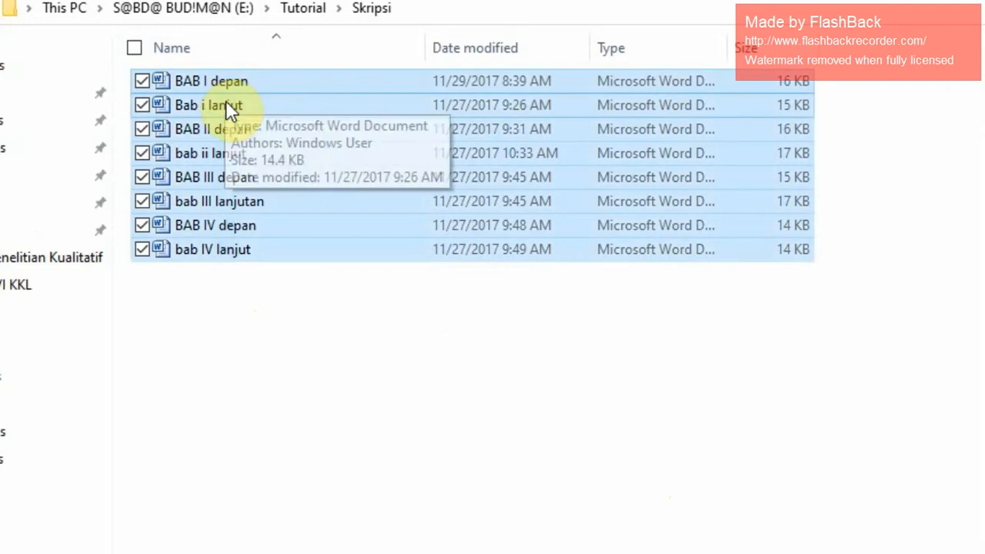
{"action": "left_click", "coordinate": [246, 337]}
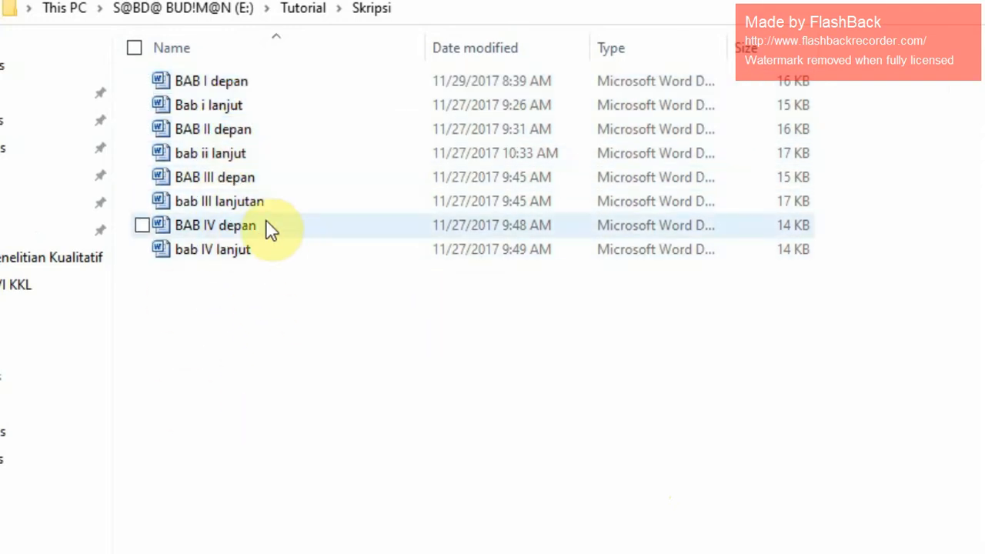
{"action": "left_click_drag", "start_coordinate": [254, 350], "coordinate": [216, 73]}
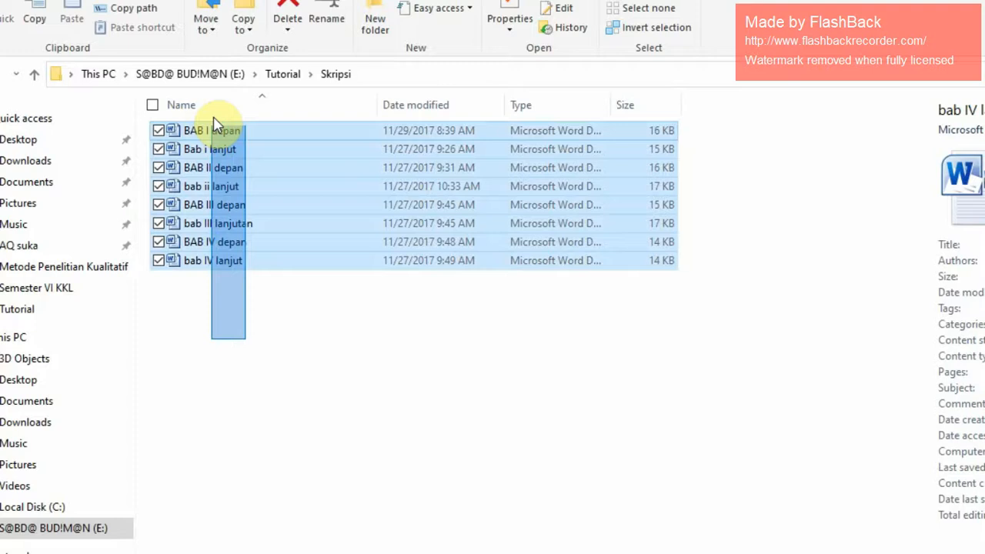
{"action": "left_click_drag", "start_coordinate": [216, 128], "coordinate": [215, 125]}
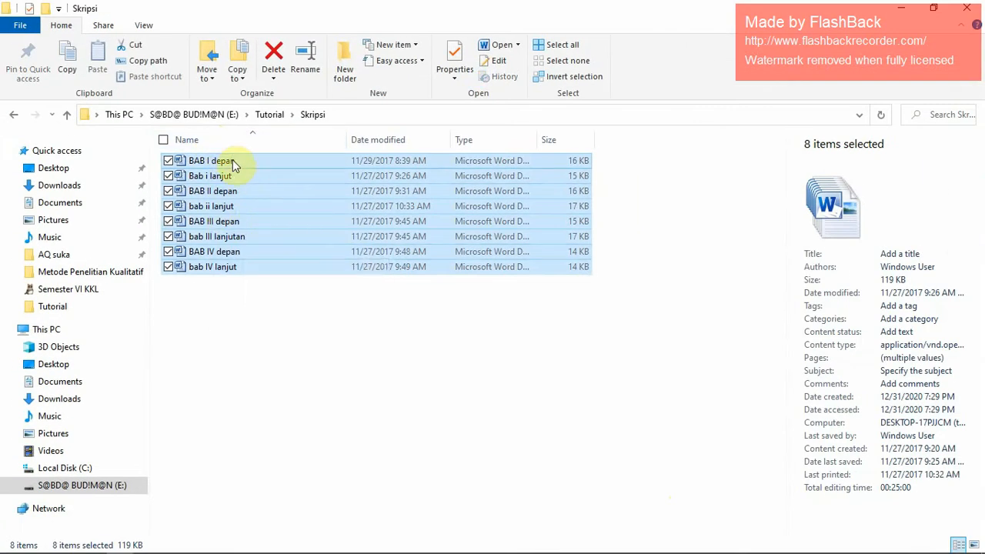
{"action": "left_click", "coordinate": [234, 162]}
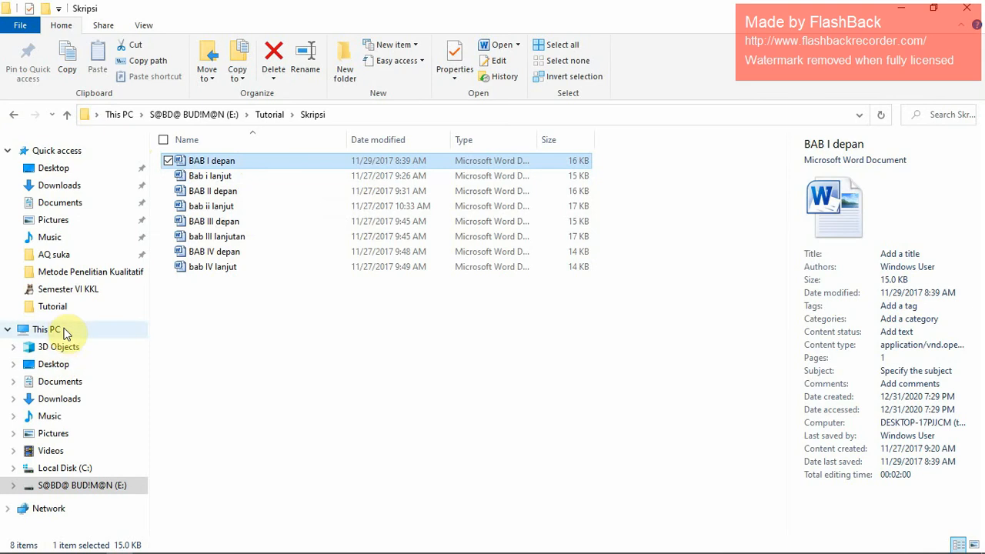
Go back to the Tutorial folder and switch to the open Proposal Skripsi document in Microsoft Word
{"action": "left_click", "coordinate": [54, 307]}
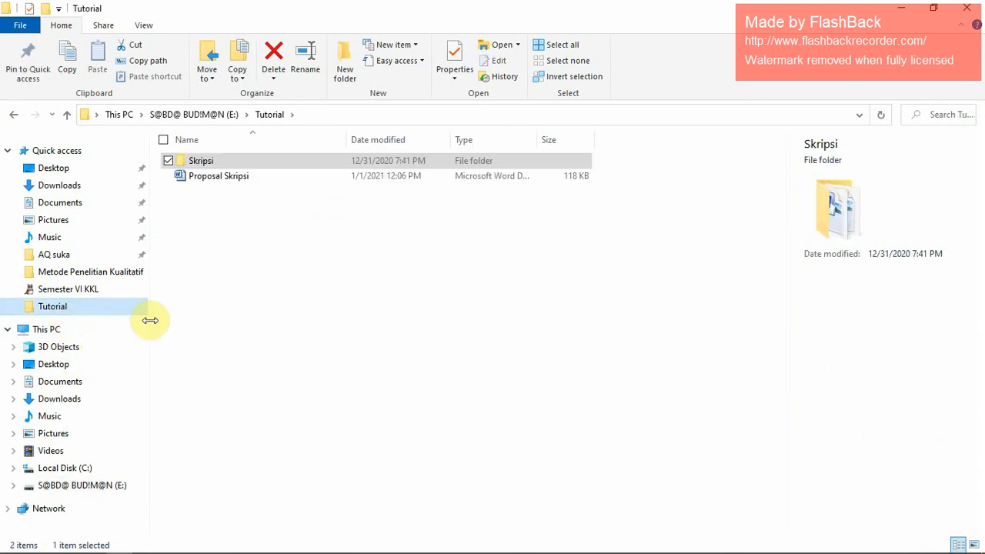
{"action": "key", "text": "alt+Tab"}
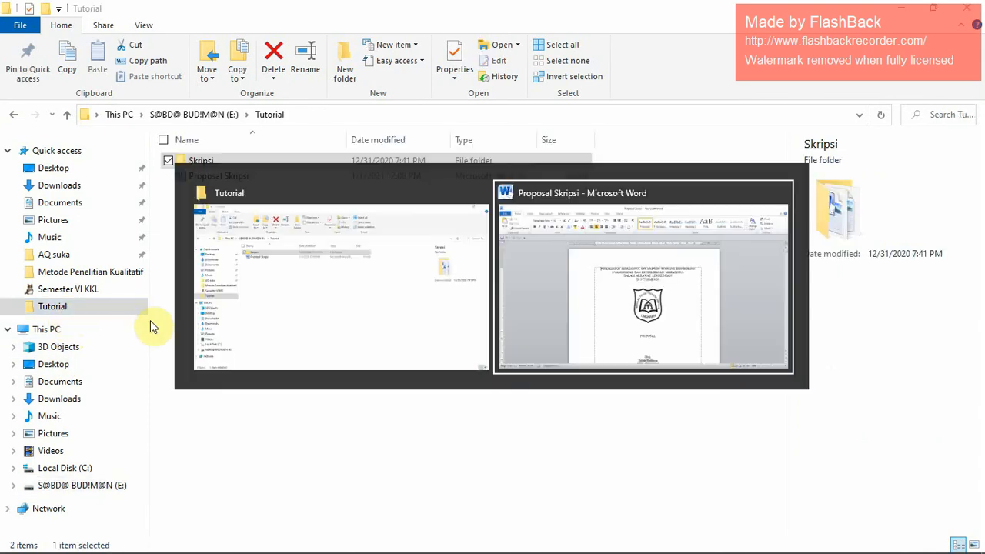
{"action": "left_click", "coordinate": [590, 282]}
Look through the proposal's cover page and the Kata Pengantar page, with two pages shown side by side
{"action": "scroll", "coordinate": [523, 239], "scroll_direction": "down", "scroll_amount": 20}
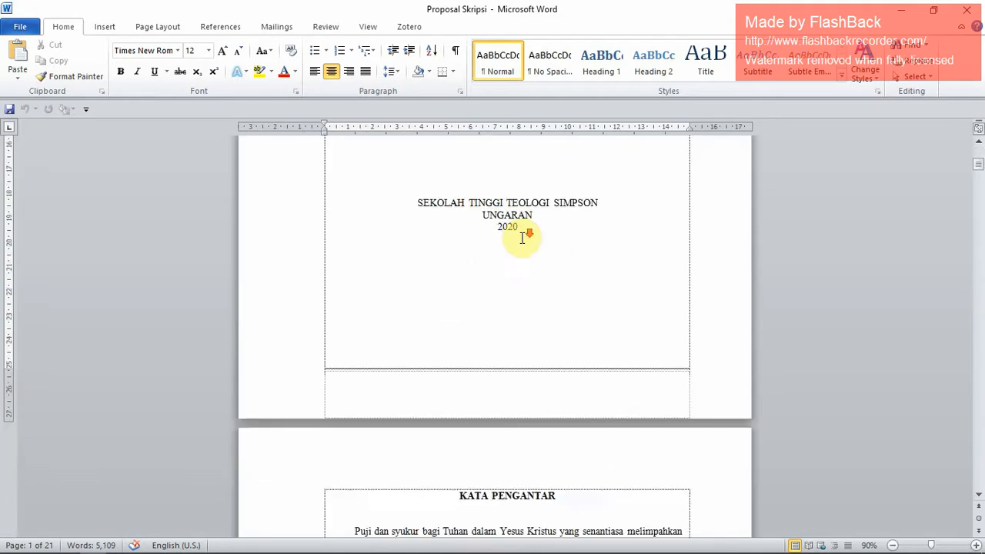
{"action": "scroll", "coordinate": [522, 237], "scroll_direction": "up", "scroll_amount": 20}
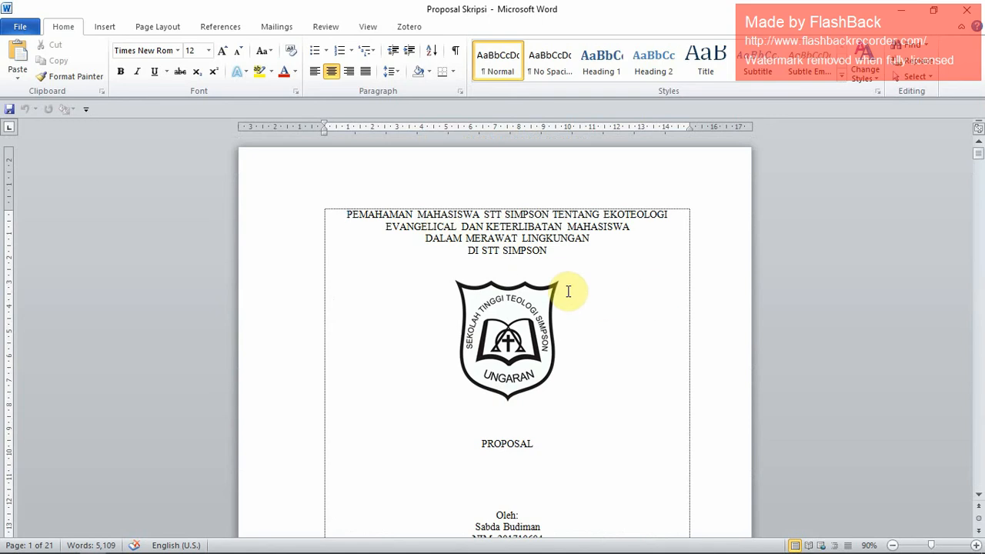
{"action": "scroll", "coordinate": [568, 292], "scroll_direction": "down", "scroll_amount": 5}
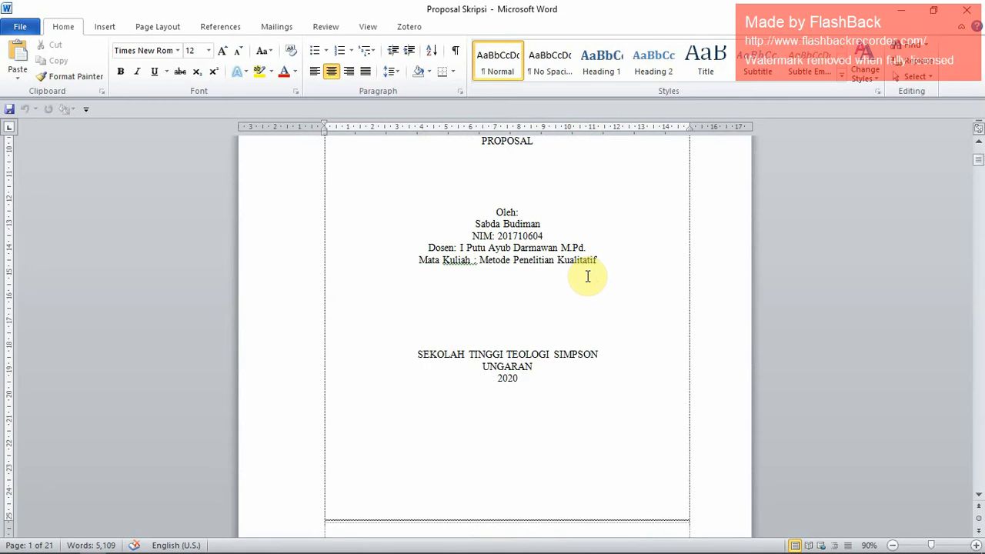
{"action": "scroll", "coordinate": [590, 271], "scroll_direction": "up", "scroll_amount": 5}
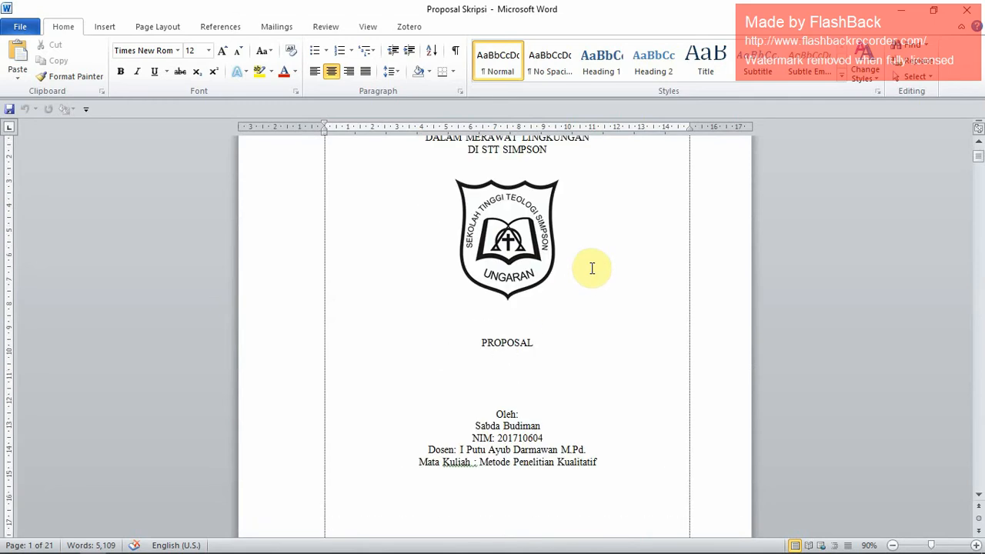
{"action": "scroll", "coordinate": [592, 268], "scroll_direction": "up", "scroll_amount": 3}
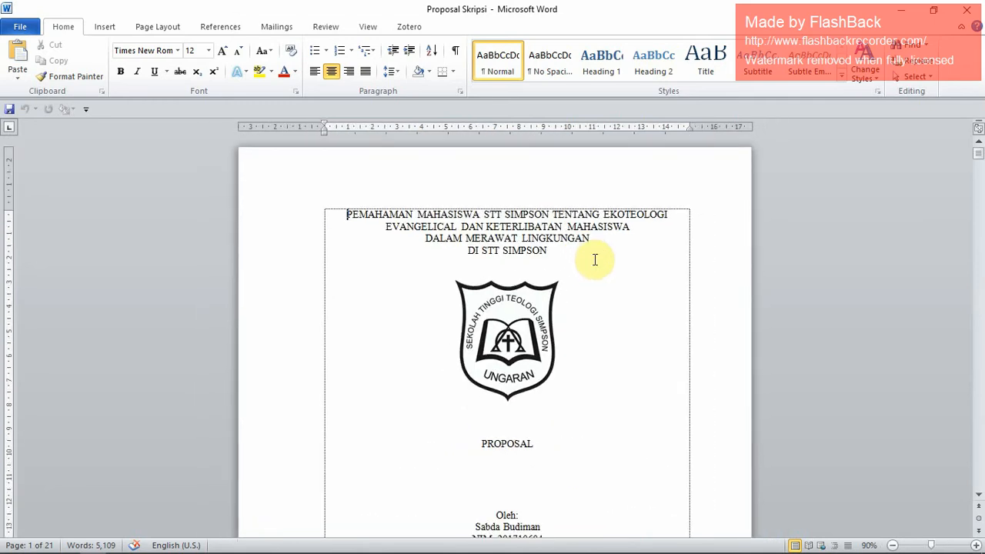
{"action": "scroll", "coordinate": [595, 259], "scroll_direction": "down", "scroll_amount": 1}
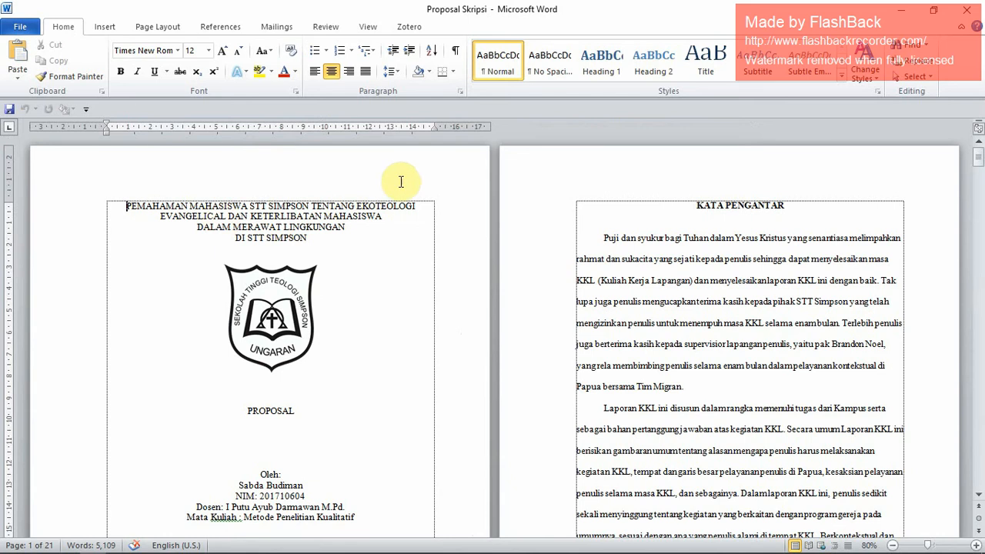
{"action": "scroll", "coordinate": [273, 200], "scroll_direction": "down", "scroll_amount": 3}
{"action": "scroll", "coordinate": [273, 200], "scroll_direction": "down", "scroll_amount": 6}
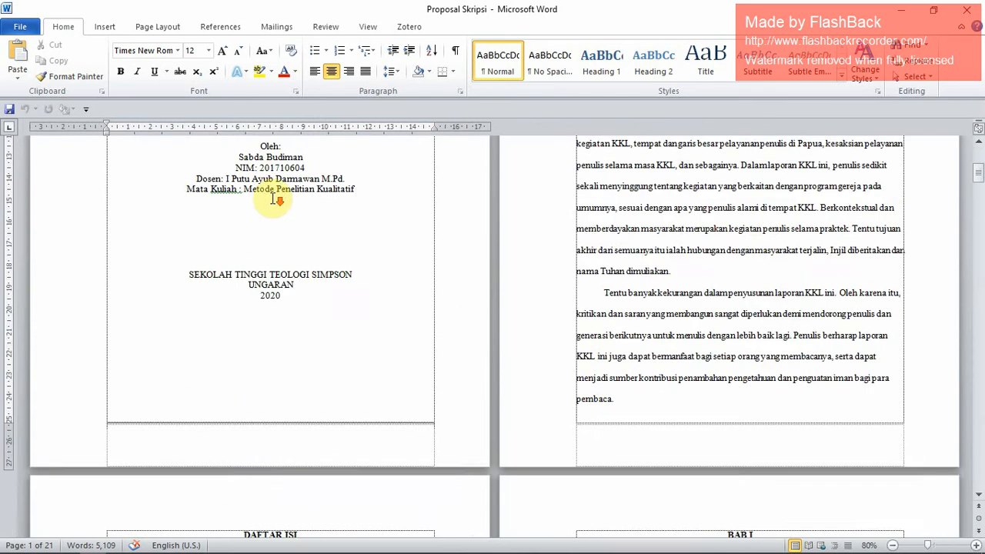
{"action": "scroll", "coordinate": [272, 199], "scroll_direction": "up", "scroll_amount": 8}
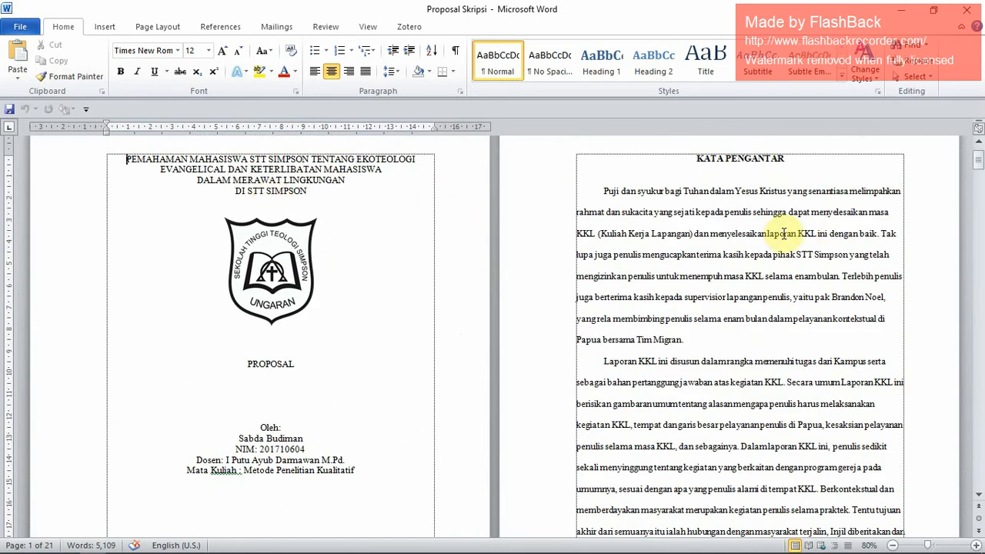
{"action": "scroll", "coordinate": [325, 269], "scroll_direction": "down", "scroll_amount": 4}
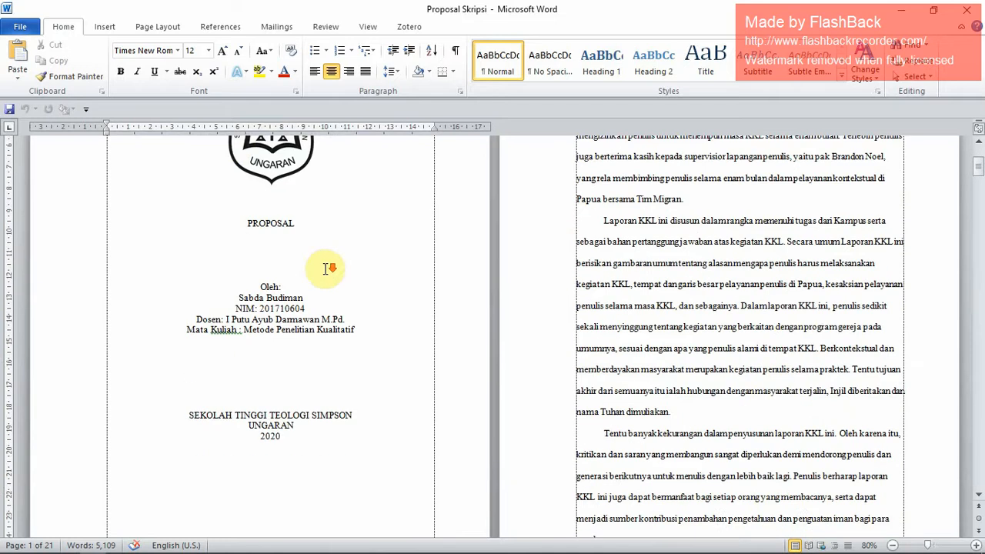
{"action": "scroll", "coordinate": [330, 272], "scroll_direction": "up", "scroll_amount": 5}
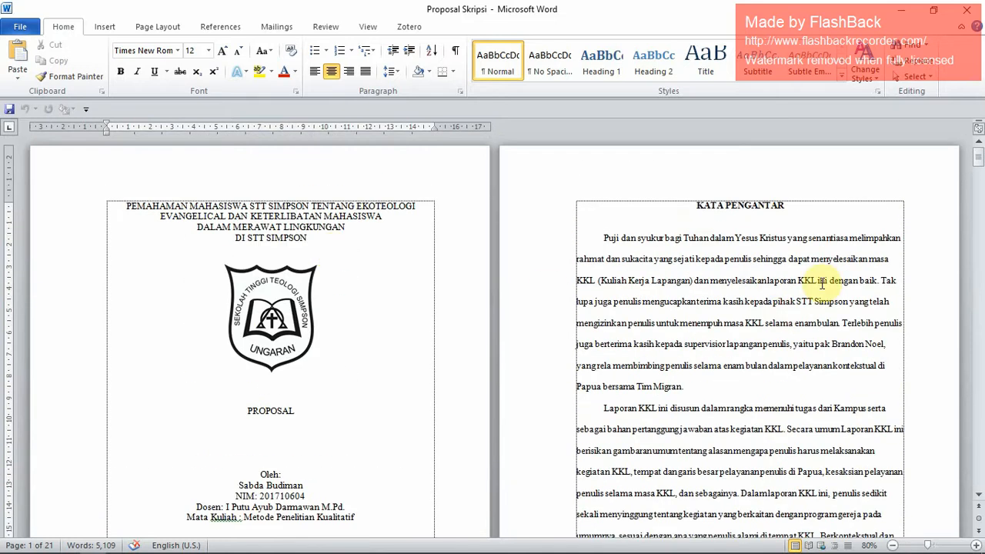
{"action": "scroll", "coordinate": [705, 208], "scroll_direction": "down", "scroll_amount": 2}
{"action": "scroll", "coordinate": [705, 207], "scroll_direction": "down", "scroll_amount": 6}
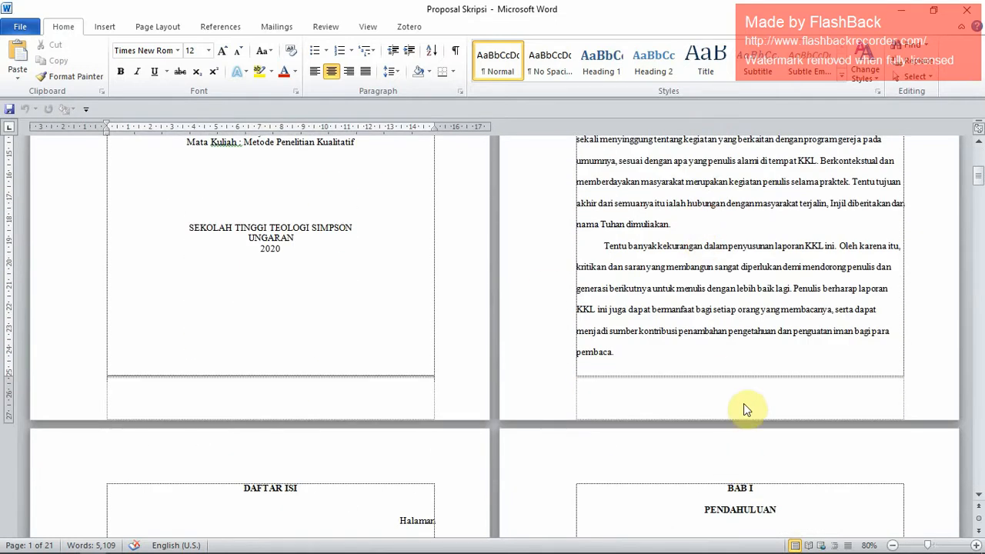
Examine the Daftar Isi page and the pages of BAB I Pendahuluan and BAB II Tinjauan Kepustakaan
{"action": "scroll", "coordinate": [770, 393], "scroll_direction": "down", "scroll_amount": 8}
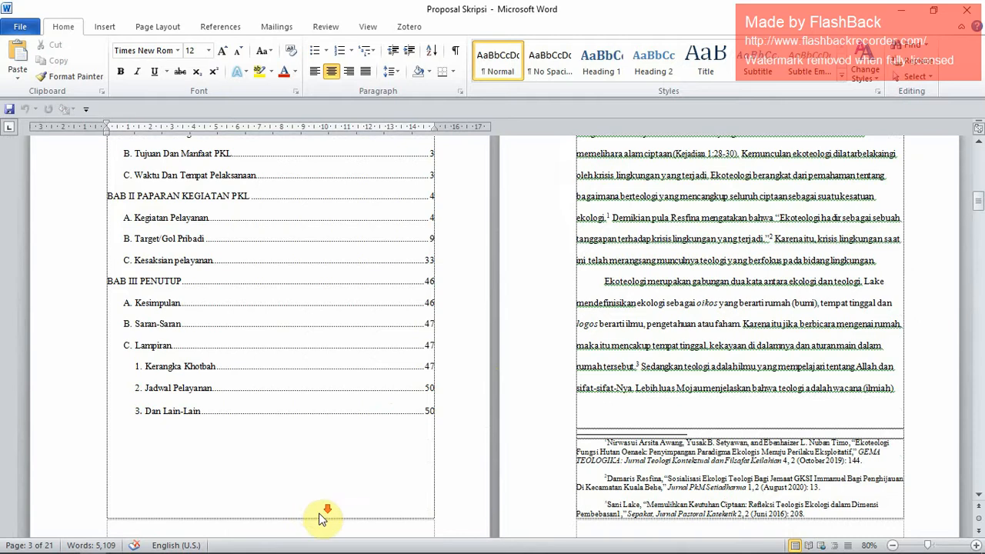
{"action": "scroll", "coordinate": [324, 510], "scroll_direction": "up", "scroll_amount": 6}
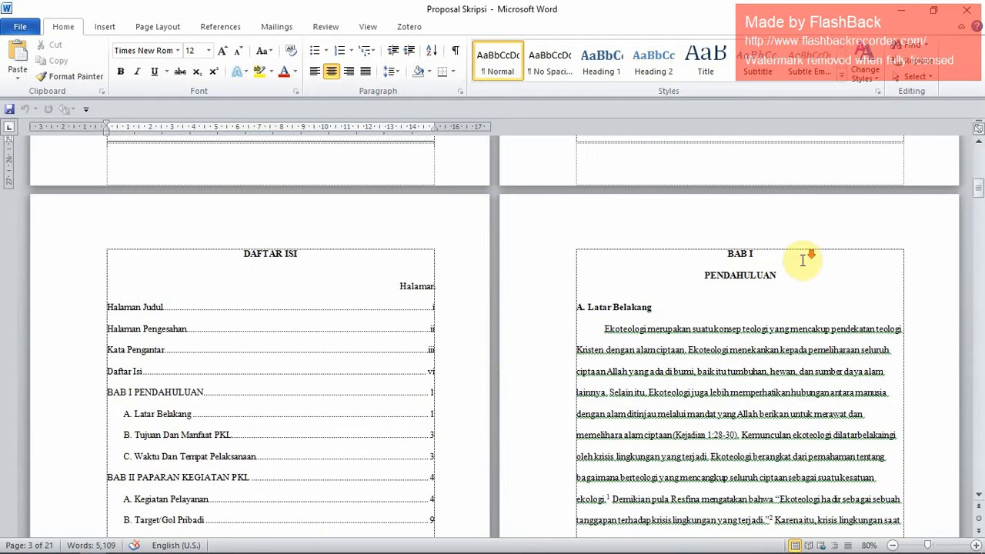
{"action": "scroll", "coordinate": [807, 261], "scroll_direction": "down", "scroll_amount": 13}
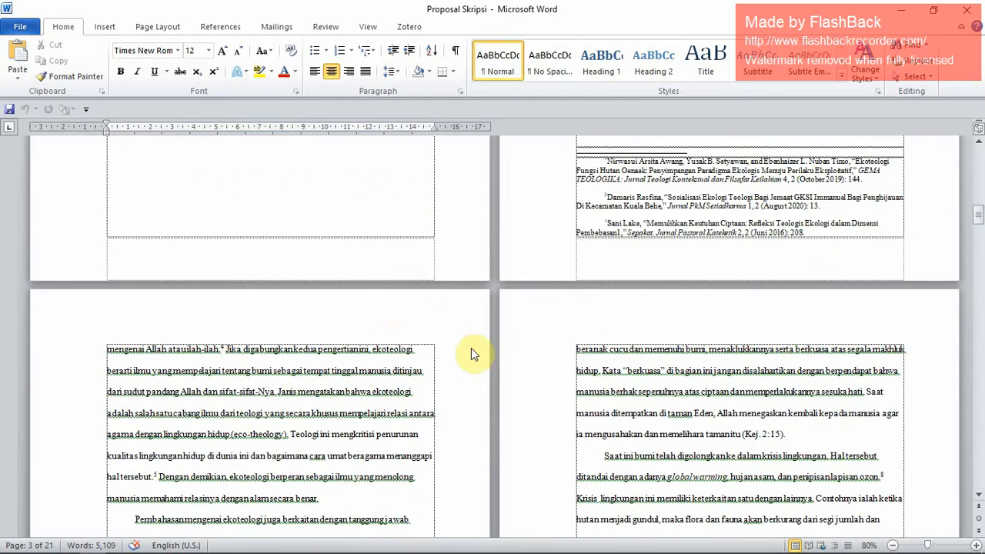
{"action": "scroll", "coordinate": [457, 320], "scroll_direction": "down", "scroll_amount": 10}
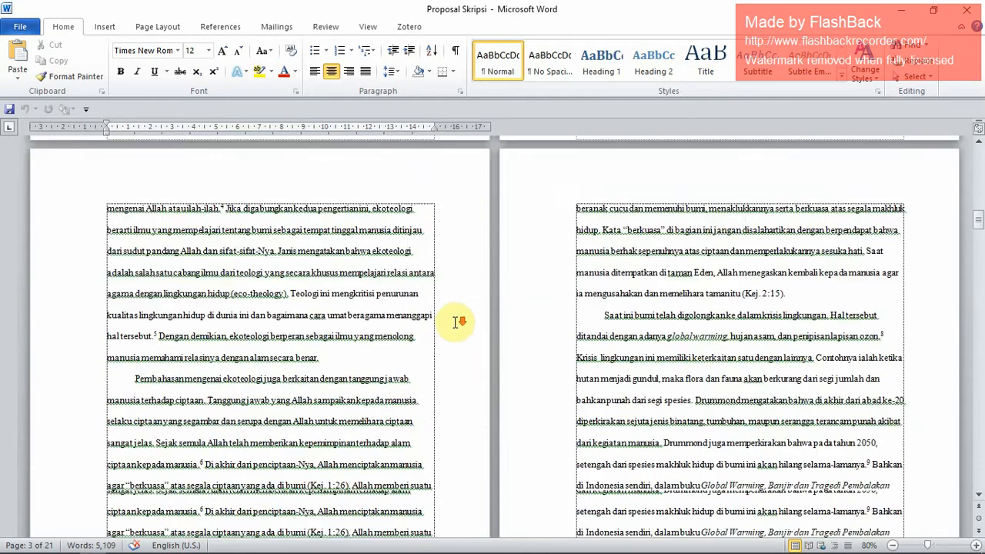
{"action": "scroll", "coordinate": [487, 310], "scroll_direction": "down", "scroll_amount": 15}
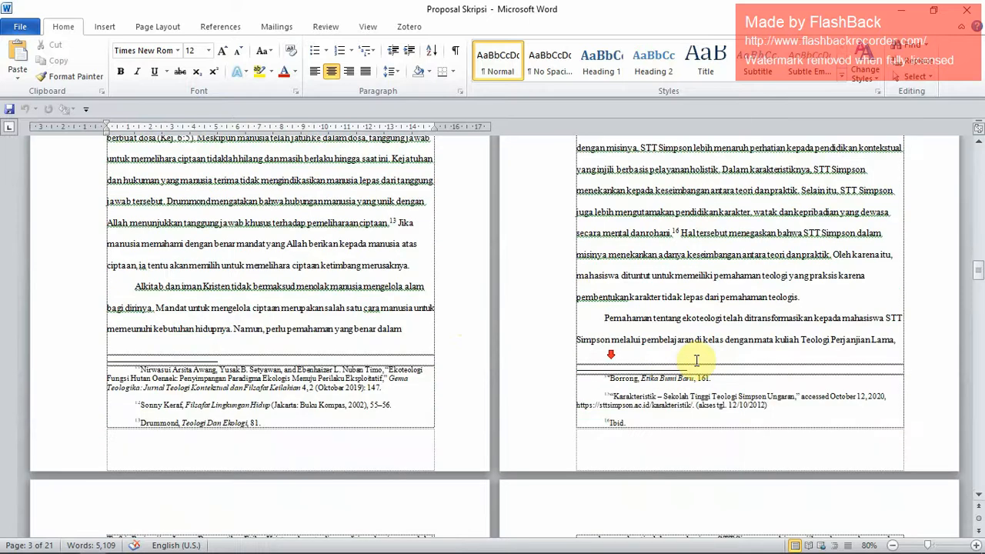
{"action": "scroll", "coordinate": [690, 378], "scroll_direction": "down", "scroll_amount": 20}
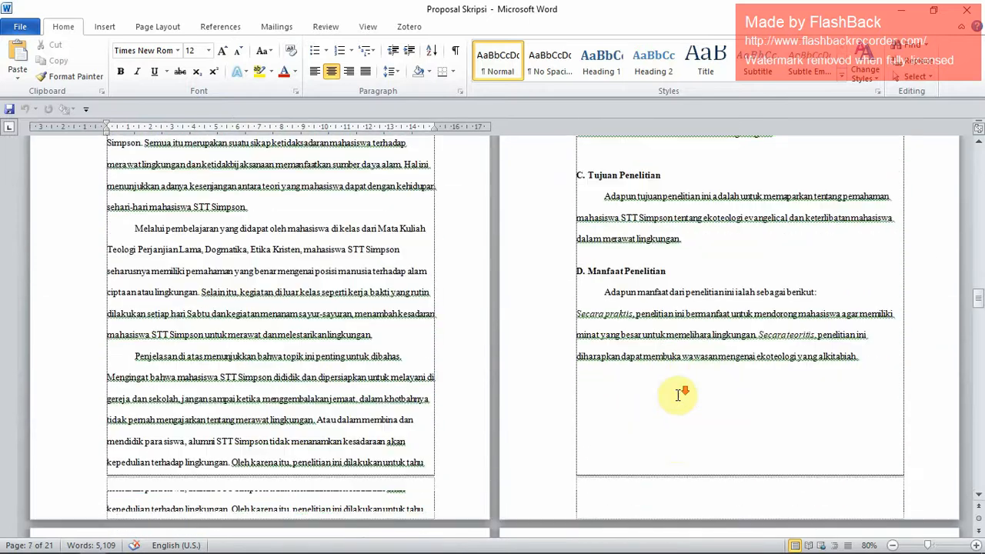
{"action": "scroll", "coordinate": [275, 269], "scroll_direction": "up", "scroll_amount": 3}
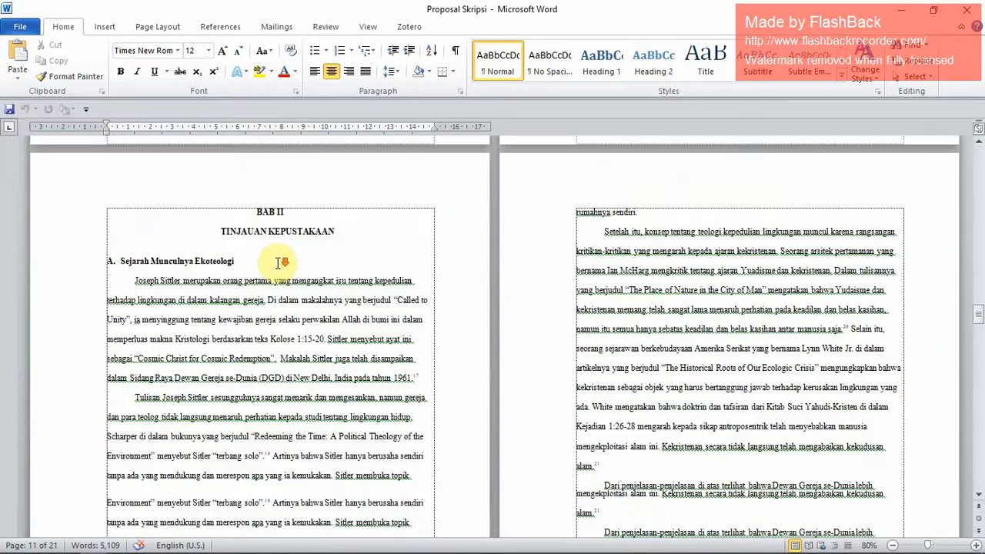
{"action": "scroll", "coordinate": [275, 259], "scroll_direction": "down", "scroll_amount": 5}
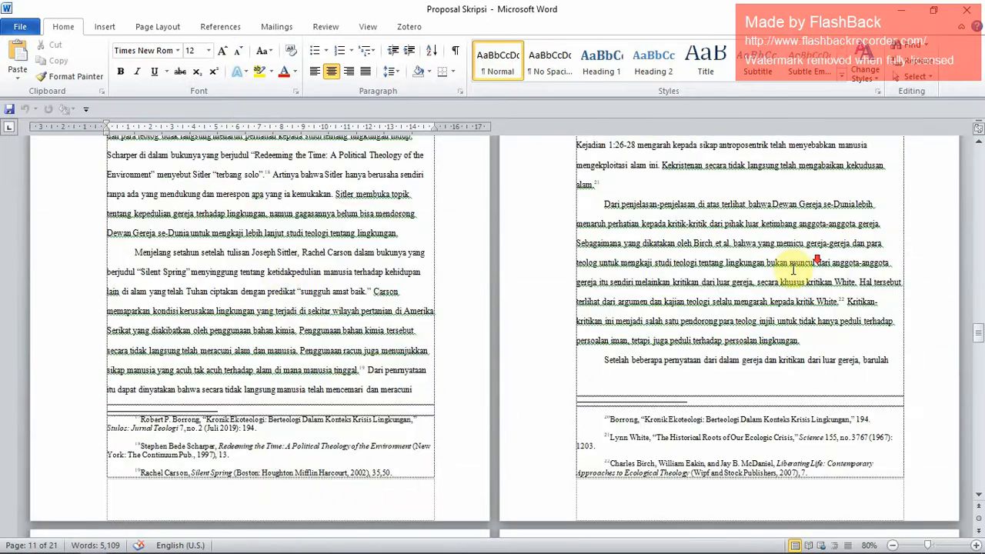
{"action": "scroll", "coordinate": [770, 277], "scroll_direction": "up", "scroll_amount": 15}
{"action": "scroll", "coordinate": [764, 275], "scroll_direction": "up", "scroll_amount": 15}
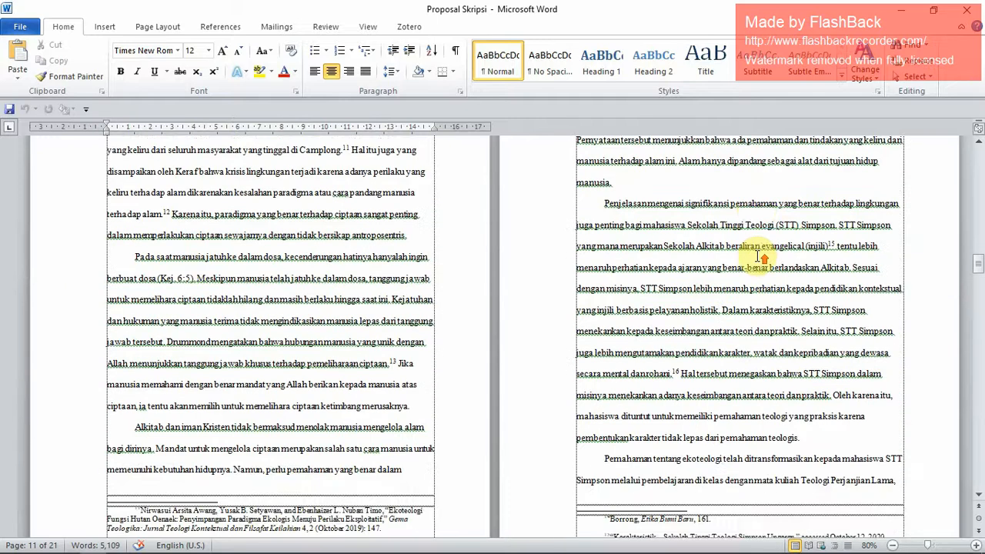
{"action": "scroll", "coordinate": [758, 254], "scroll_direction": "up", "scroll_amount": 20}
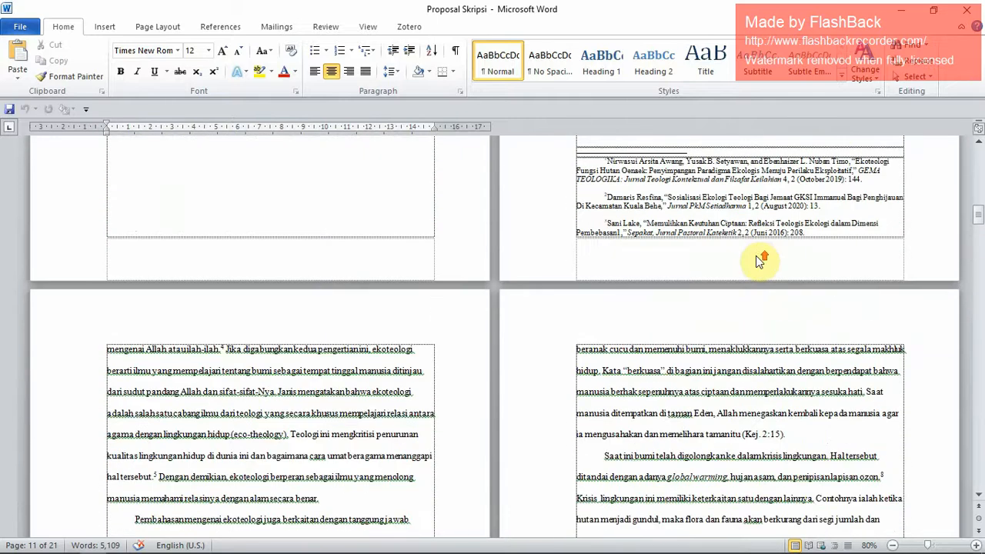
Review the proposal from the cover page and Kata Pengantar through BAB I to the start of BAB II, and return to the cover page
{"action": "scroll", "coordinate": [758, 254], "scroll_direction": "up", "scroll_amount": 5}
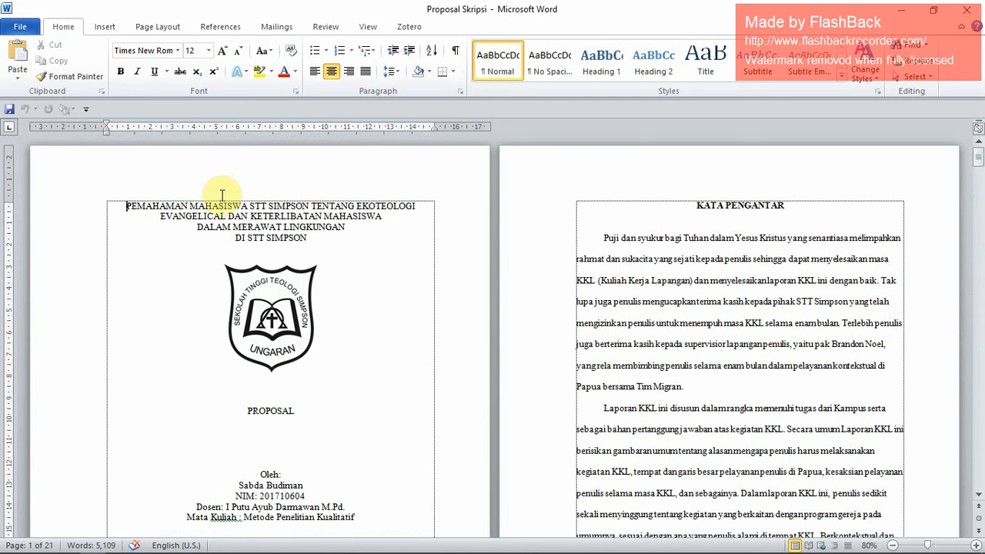
{"action": "scroll", "coordinate": [697, 216], "scroll_direction": "down", "scroll_amount": 1}
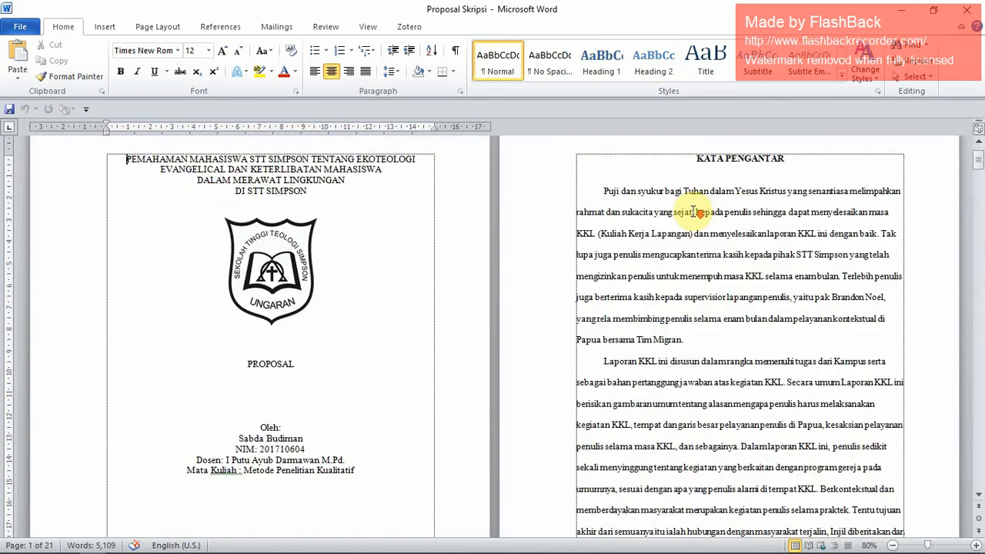
{"action": "scroll", "coordinate": [696, 212], "scroll_direction": "down", "scroll_amount": 7}
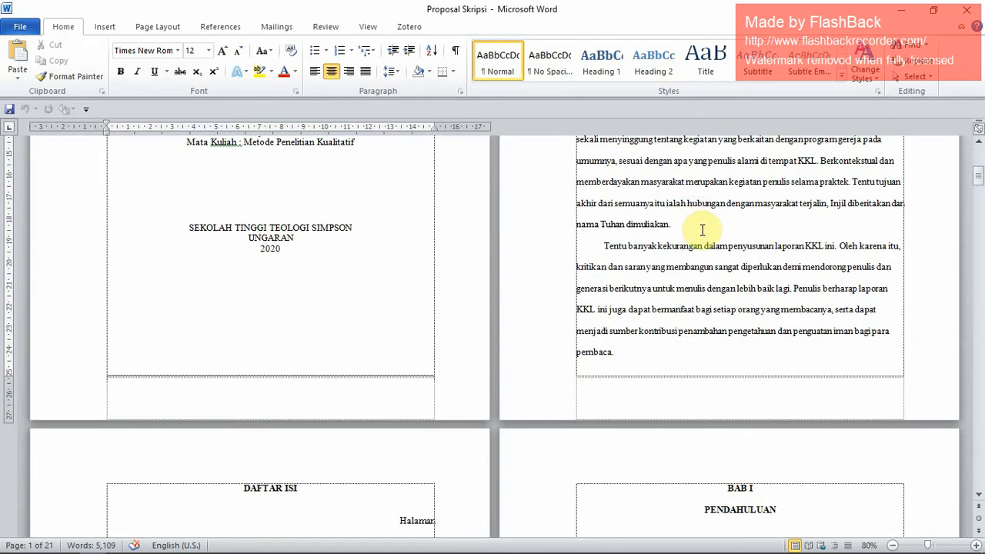
{"action": "scroll", "coordinate": [657, 258], "scroll_direction": "down", "scroll_amount": 2}
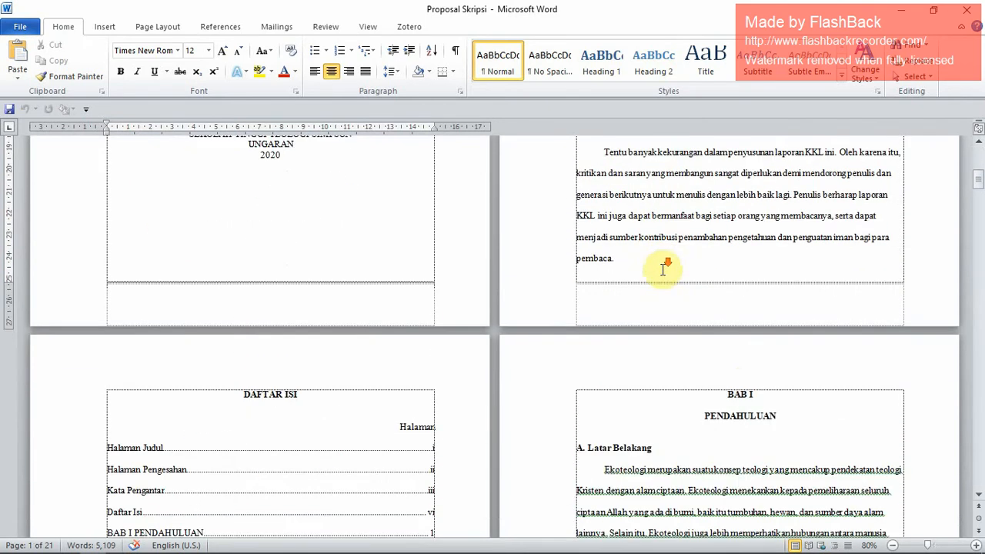
{"action": "scroll", "coordinate": [706, 308], "scroll_direction": "down", "scroll_amount": 3}
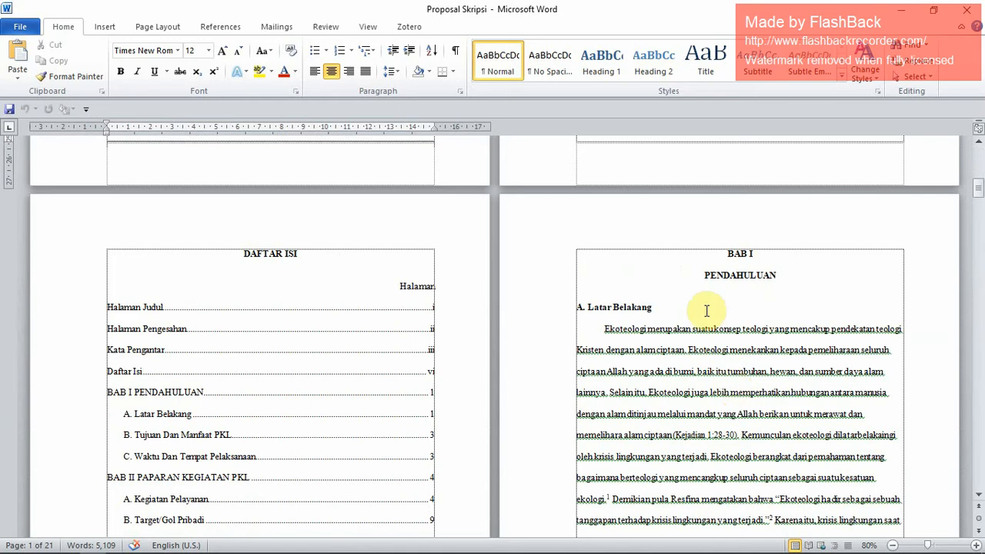
{"action": "scroll", "coordinate": [706, 308], "scroll_direction": "down", "scroll_amount": 10}
{"action": "scroll", "coordinate": [705, 301], "scroll_direction": "down", "scroll_amount": 15}
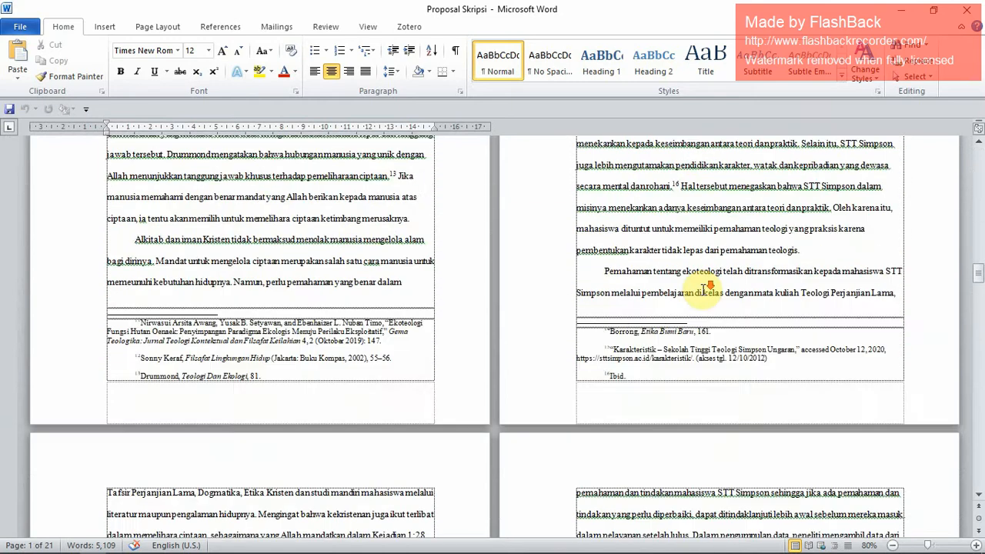
{"action": "scroll", "coordinate": [703, 323], "scroll_direction": "down", "scroll_amount": 1}
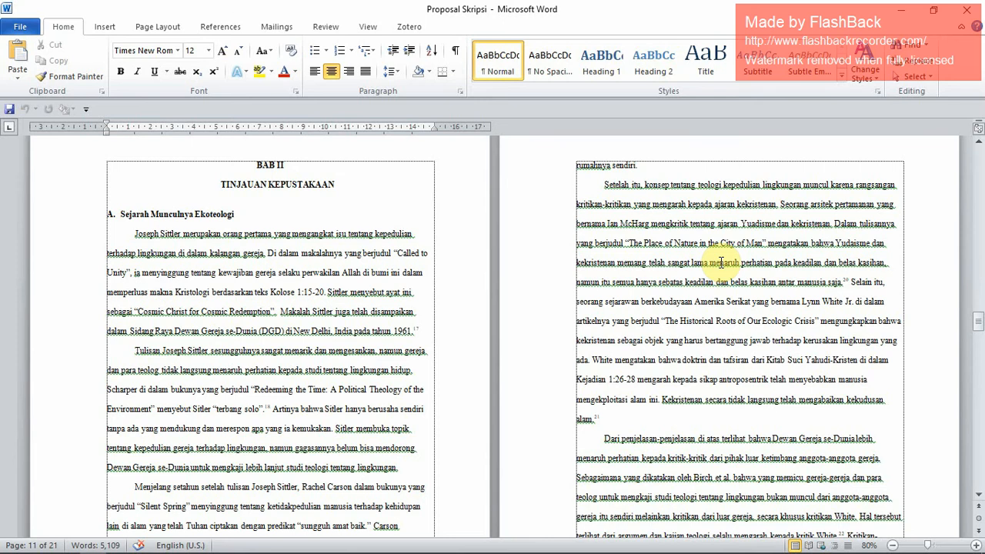
{"action": "scroll", "coordinate": [724, 270], "scroll_direction": "down", "scroll_amount": 10}
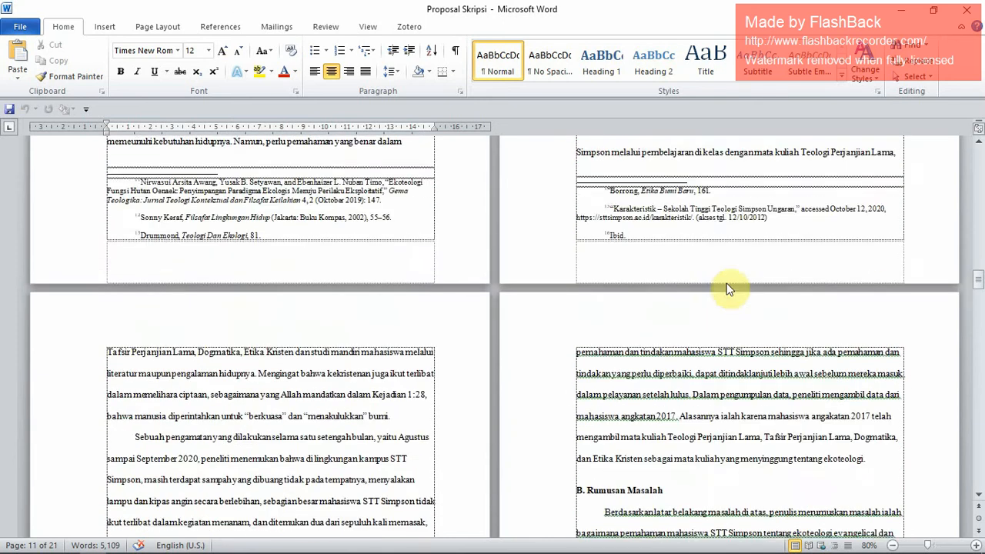
{"action": "scroll", "coordinate": [726, 284], "scroll_direction": "up", "scroll_amount": 15}
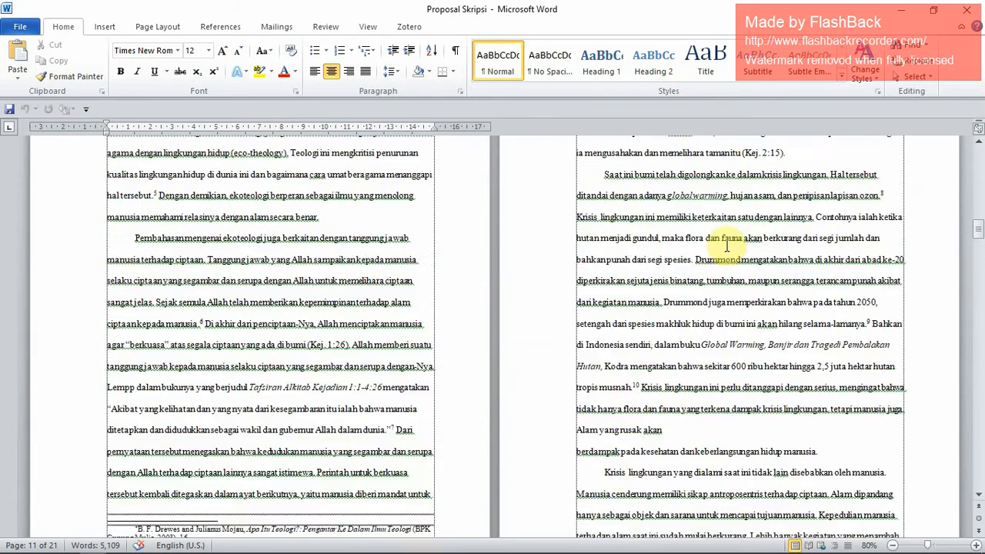
{"action": "scroll", "coordinate": [727, 244], "scroll_direction": "up", "scroll_amount": 15}
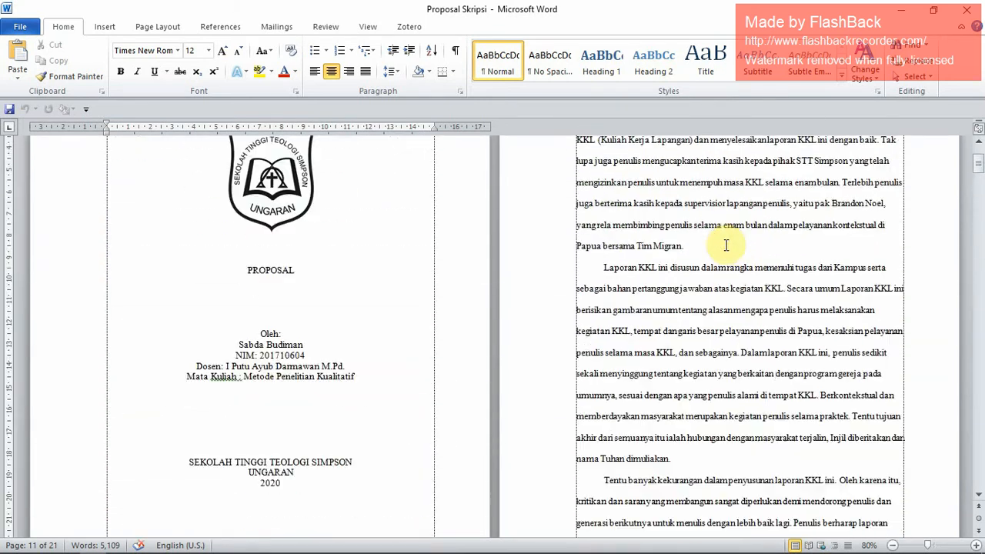
Inspect the header areas of the cover and Kata Pengantar pages, and return to the document body
{"action": "double_click", "coordinate": [240, 174]}
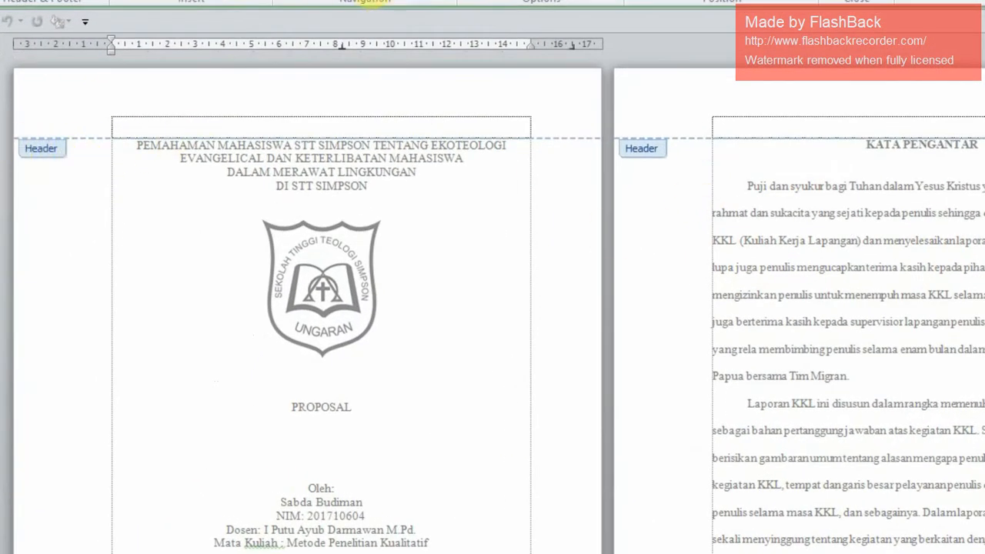
{"action": "scroll", "coordinate": [292, 486], "scroll_direction": "down", "scroll_amount": 5}
{"action": "scroll", "coordinate": [333, 402], "scroll_direction": "up", "scroll_amount": 5}
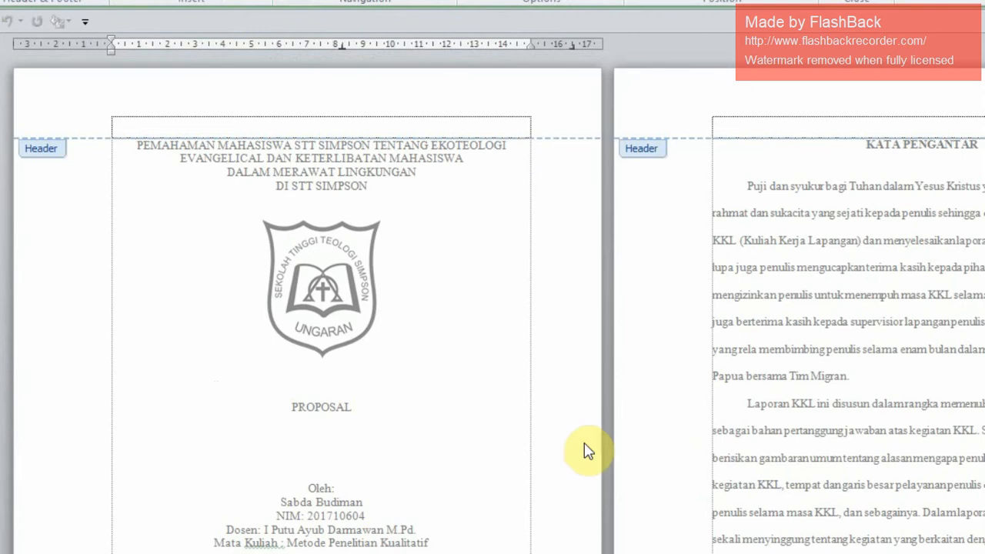
{"action": "double_click", "coordinate": [856, 297]}
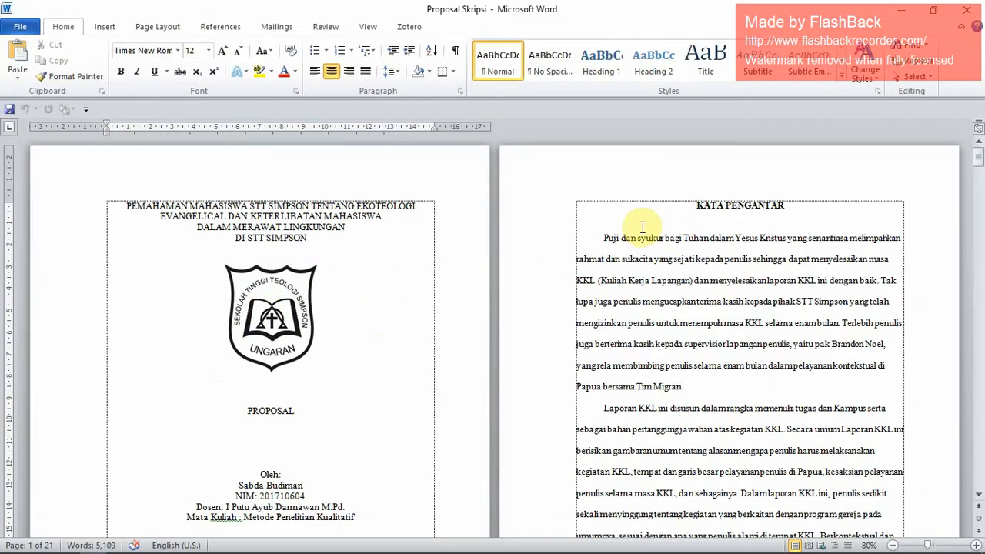
Insert a Next Page section break directly in front of the KATA PENGANTAR heading
{"action": "left_click", "coordinate": [692, 206]}
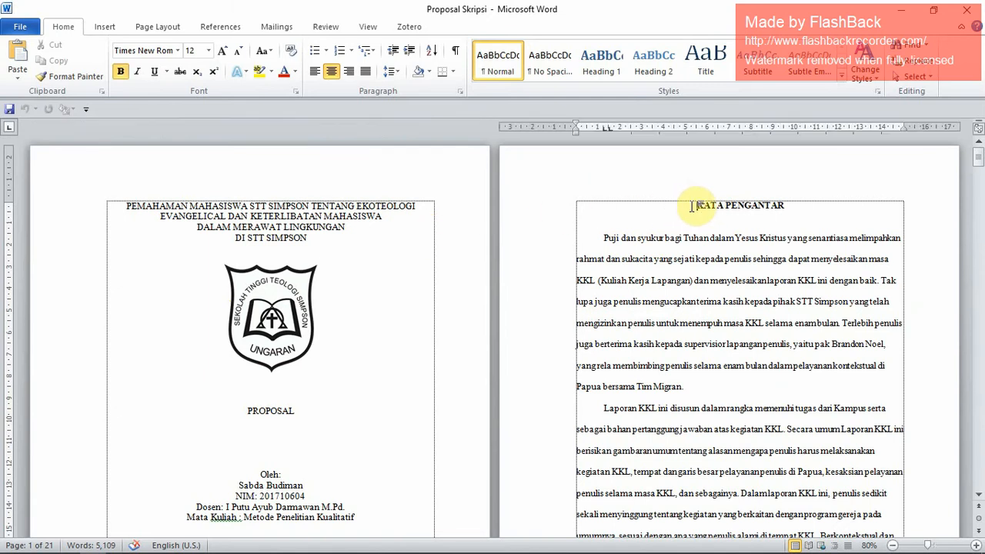
{"action": "left_click", "coordinate": [166, 29]}
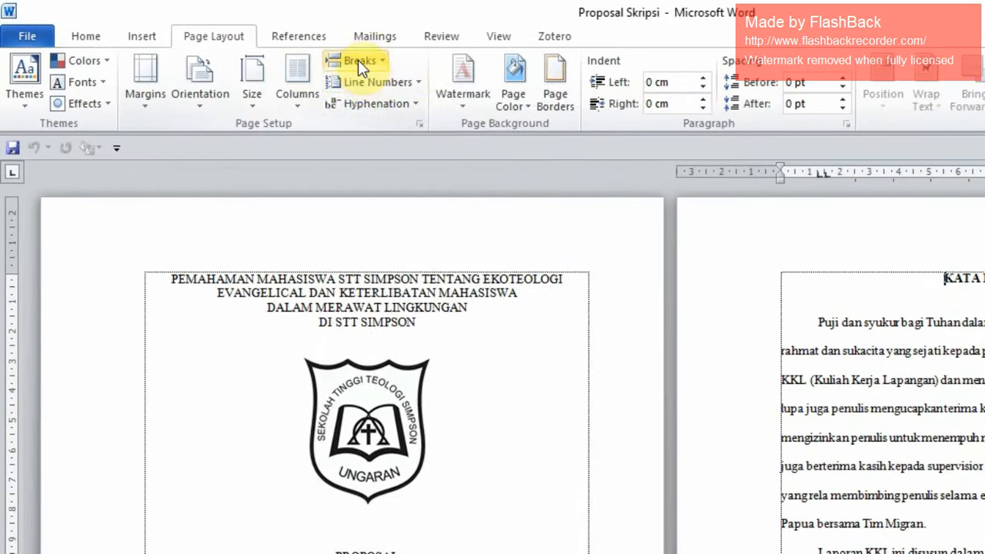
{"action": "left_click", "coordinate": [264, 42]}
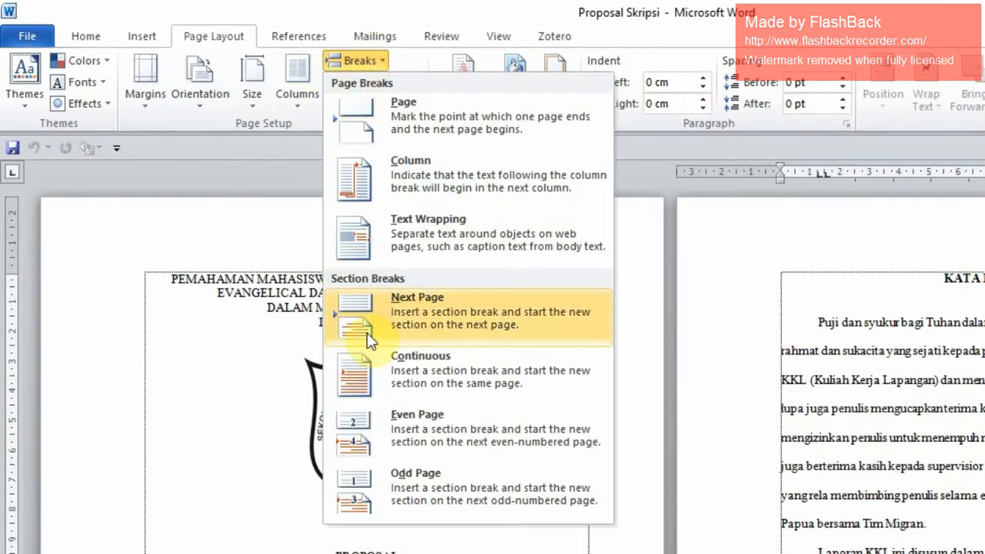
{"action": "left_click", "coordinate": [399, 308]}
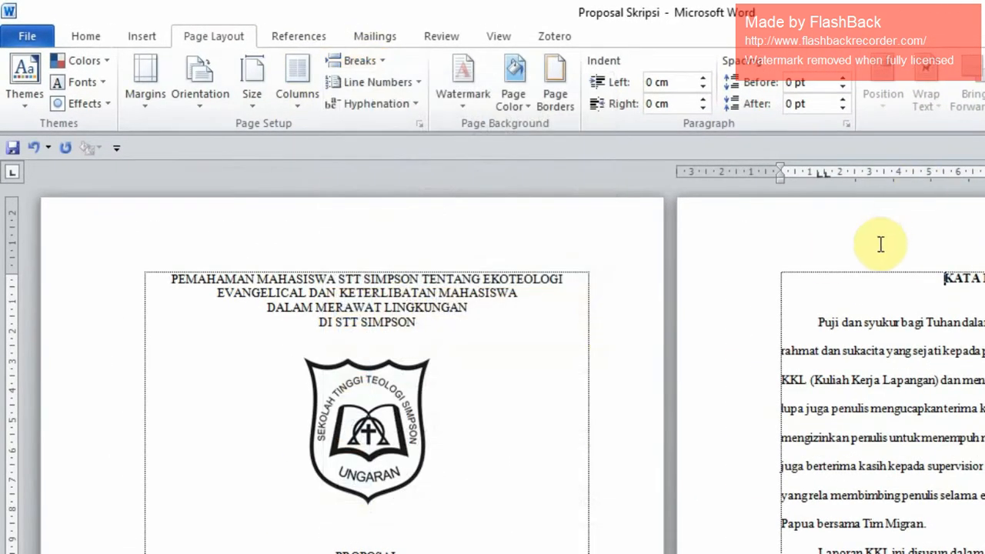
With the document text shown, unlink both the header and the footer of the Kata Pengantar section from the previous section
{"action": "double_click", "coordinate": [842, 248]}
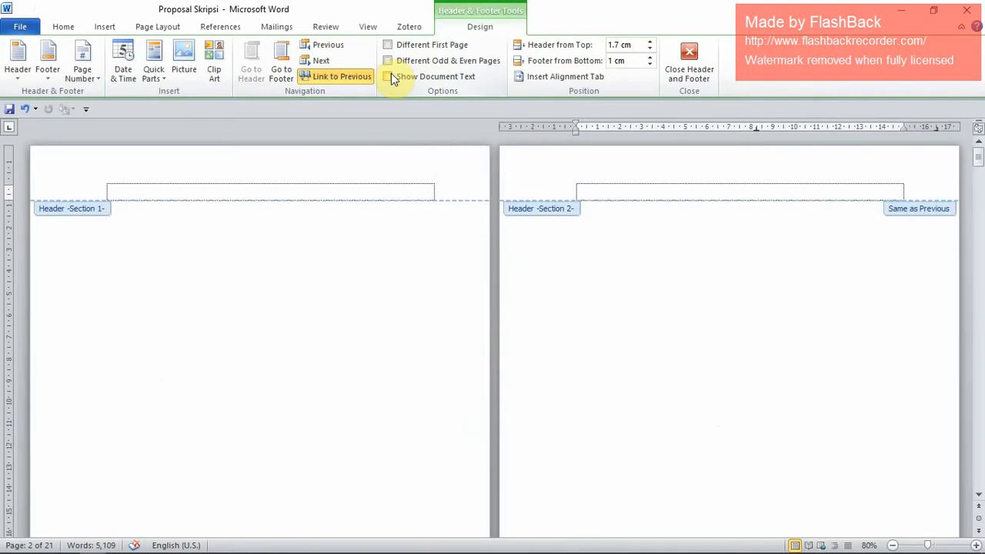
{"action": "left_click", "coordinate": [389, 76]}
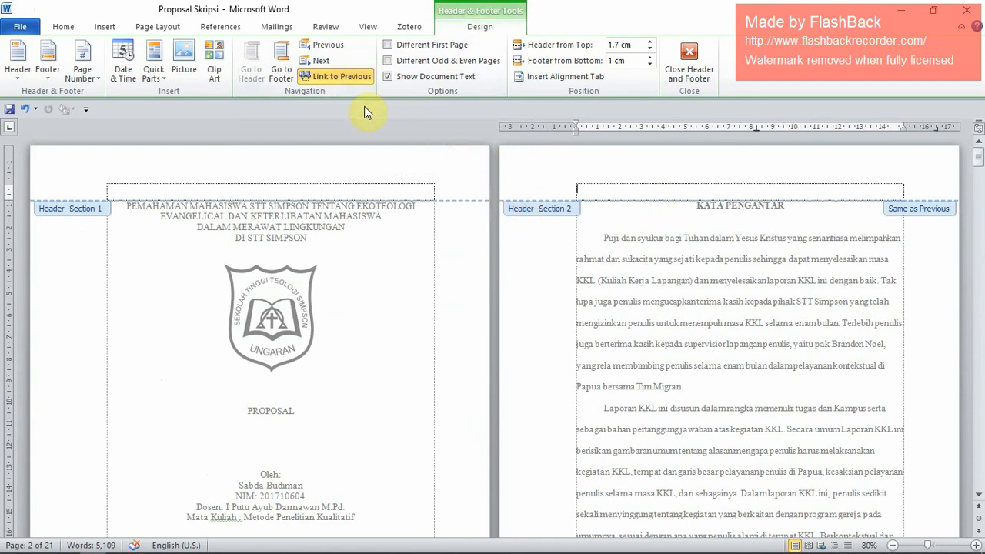
{"action": "left_click", "coordinate": [317, 76]}
{"action": "left_click", "coordinate": [289, 69]}
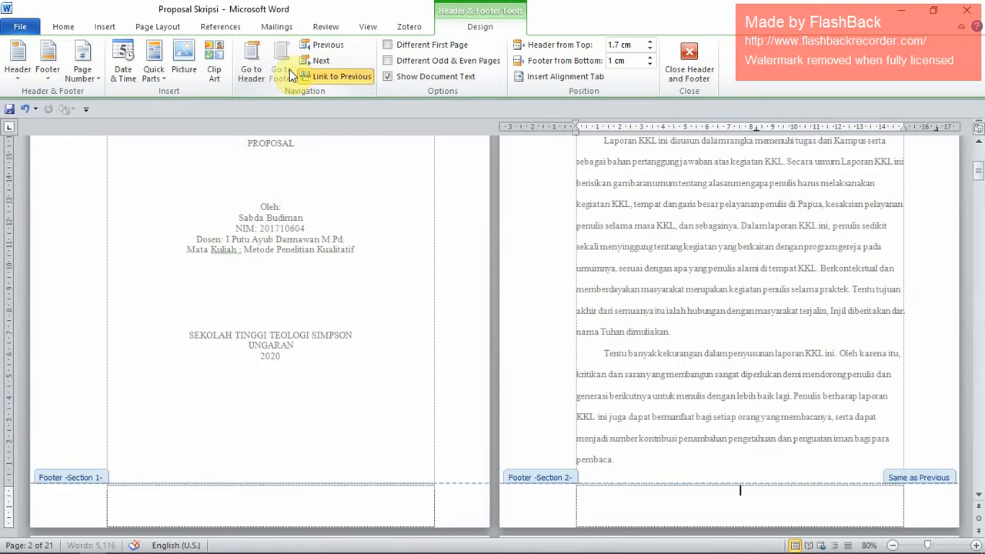
{"action": "left_click", "coordinate": [324, 78]}
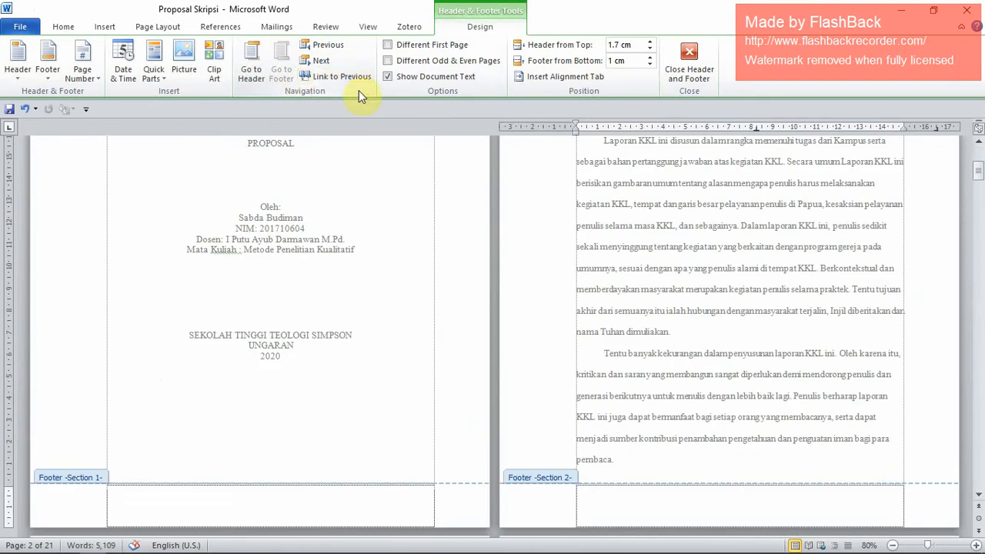
Check the section labels on the Kata Pengantar, Daftar Isi and BAB I pages, and leave header and footer editing
{"action": "scroll", "coordinate": [736, 214], "scroll_direction": "down", "scroll_amount": 5}
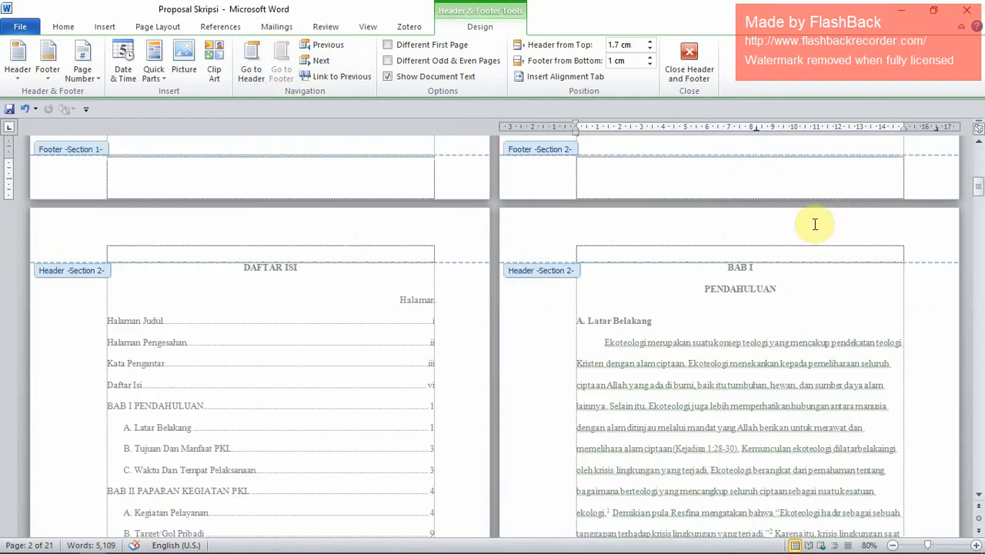
{"action": "scroll", "coordinate": [544, 301], "scroll_direction": "up", "scroll_amount": 4}
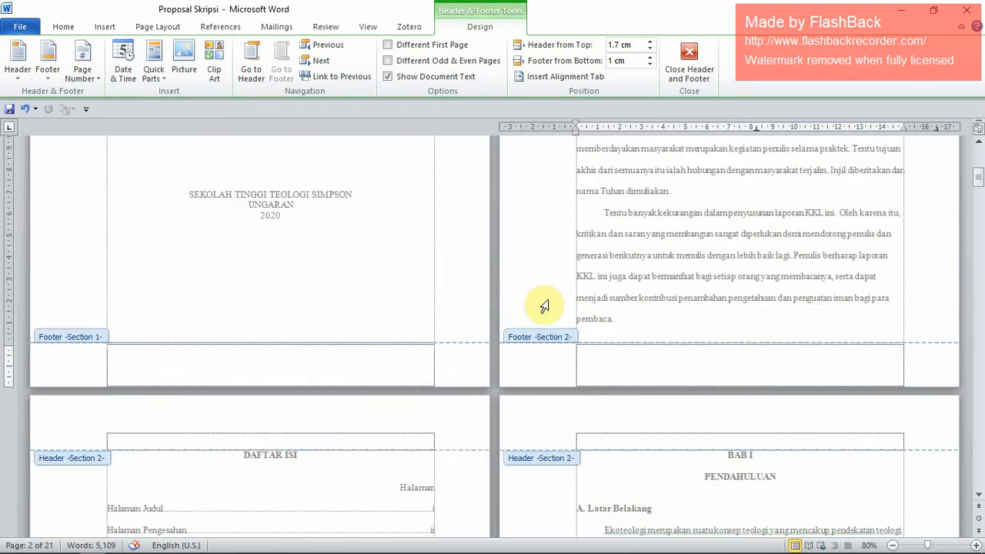
{"action": "scroll", "coordinate": [544, 279], "scroll_direction": "down", "scroll_amount": 5}
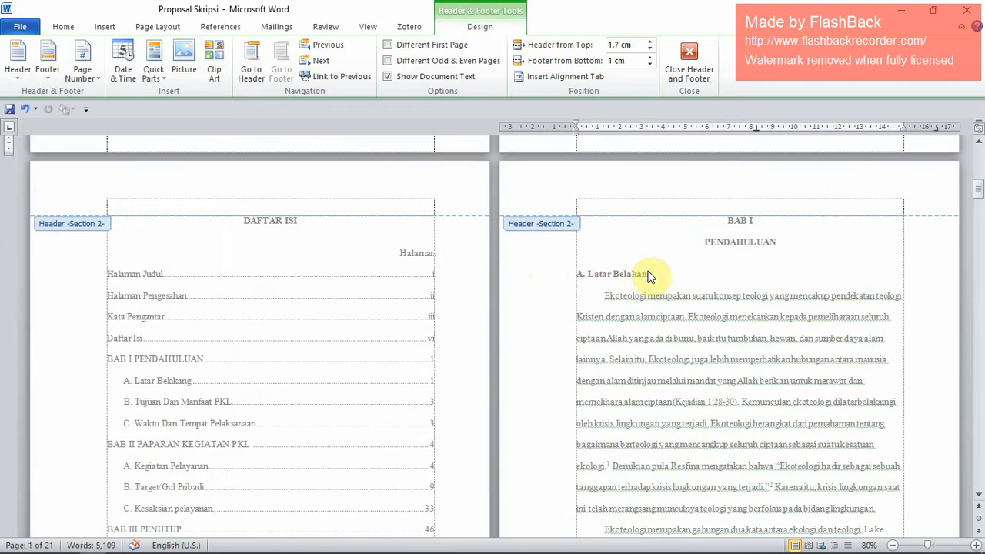
{"action": "double_click", "coordinate": [649, 271]}
{"action": "scroll", "coordinate": [650, 273], "scroll_direction": "down", "scroll_amount": 8}
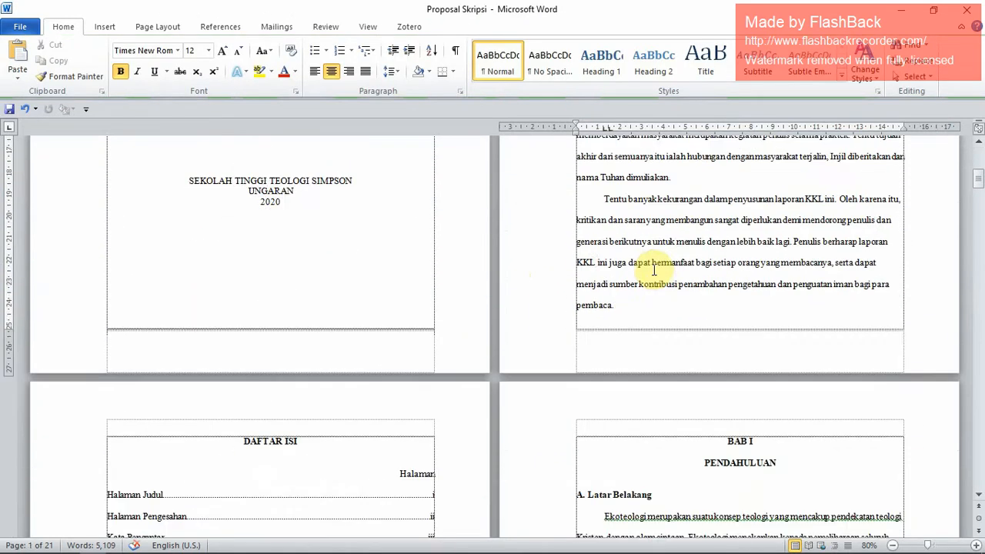
{"action": "scroll", "coordinate": [653, 273], "scroll_direction": "down", "scroll_amount": 1}
Check which section the BAB I page belongs to, and insert a Next Page section break in front of the BAB I heading
{"action": "left_click", "coordinate": [726, 300]}
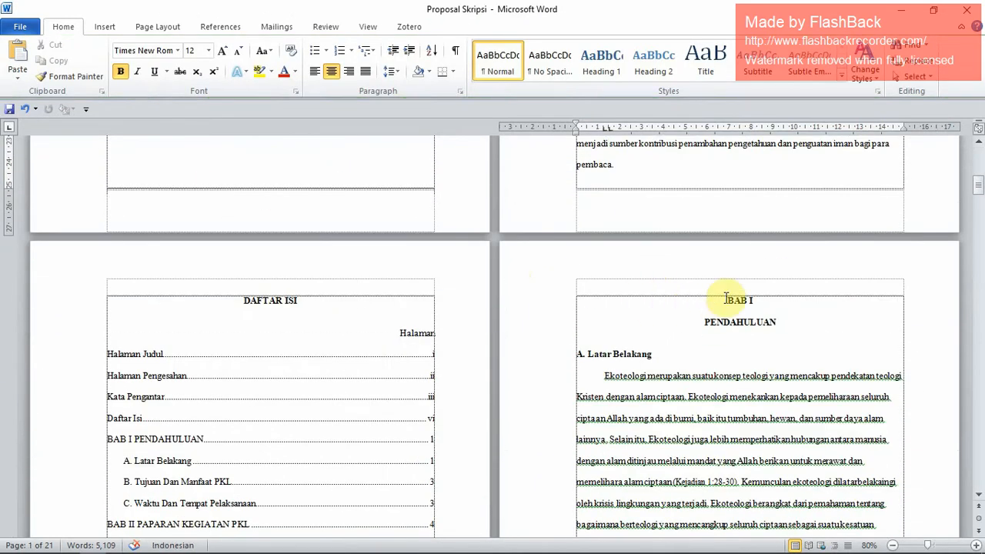
{"action": "double_click", "coordinate": [674, 270]}
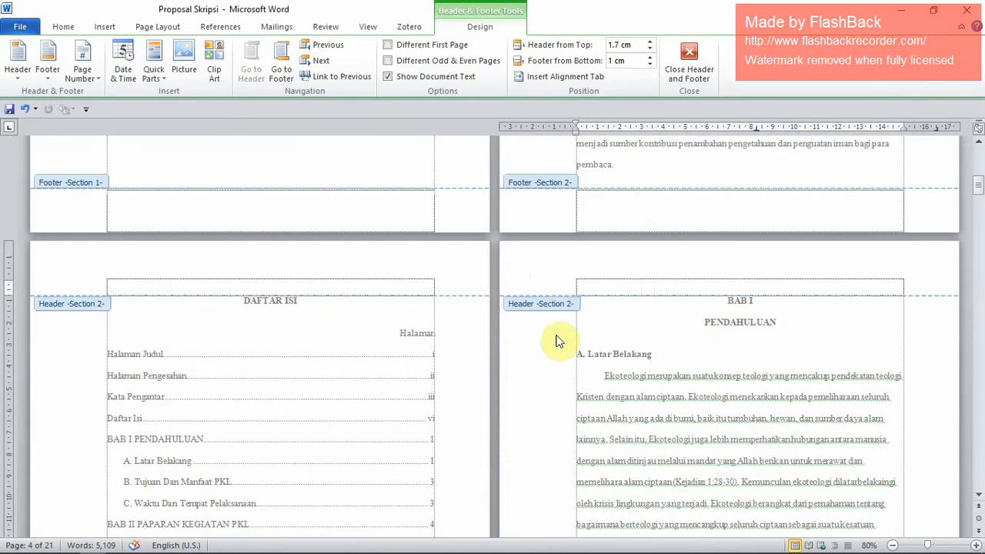
{"action": "double_click", "coordinate": [675, 360]}
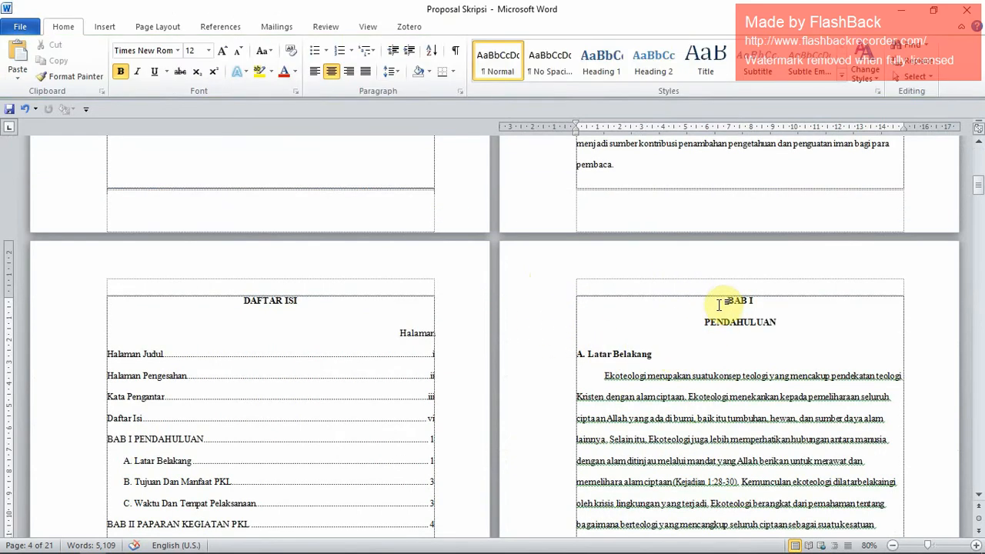
{"action": "left_click", "coordinate": [158, 26]}
{"action": "left_click", "coordinate": [266, 46]}
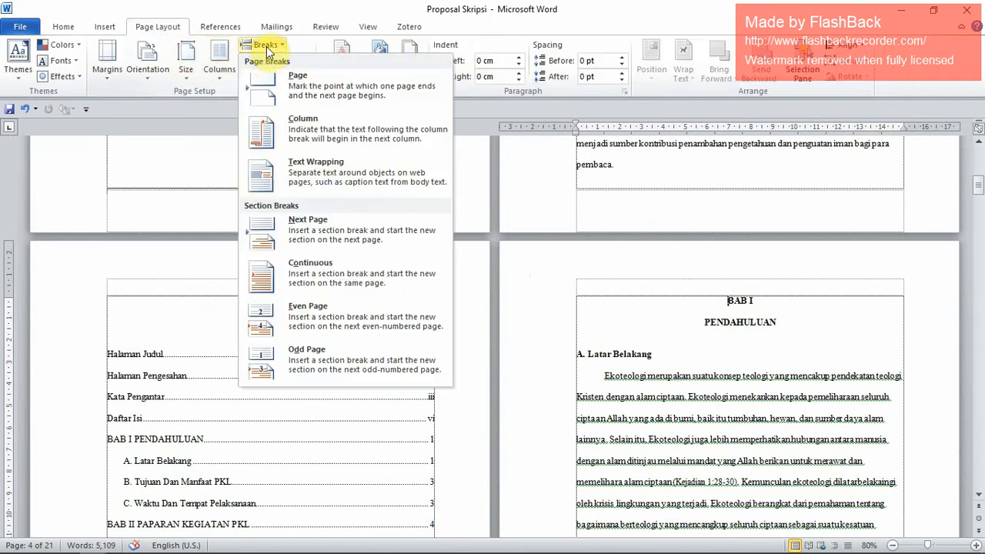
{"action": "left_click", "coordinate": [301, 233]}
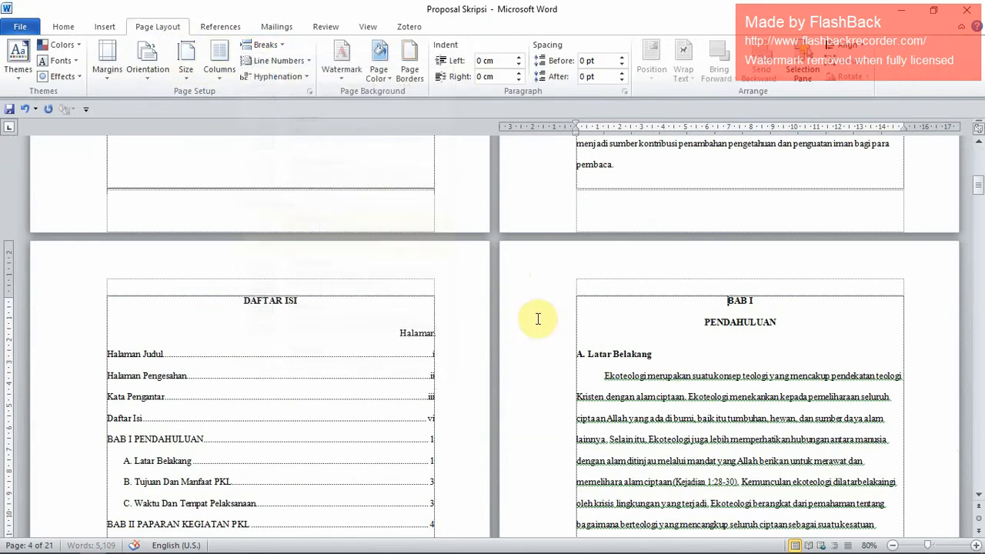
Open the BAB I page's header and unlink both the header and the footer of its section from the previous section
{"action": "double_click", "coordinate": [589, 286]}
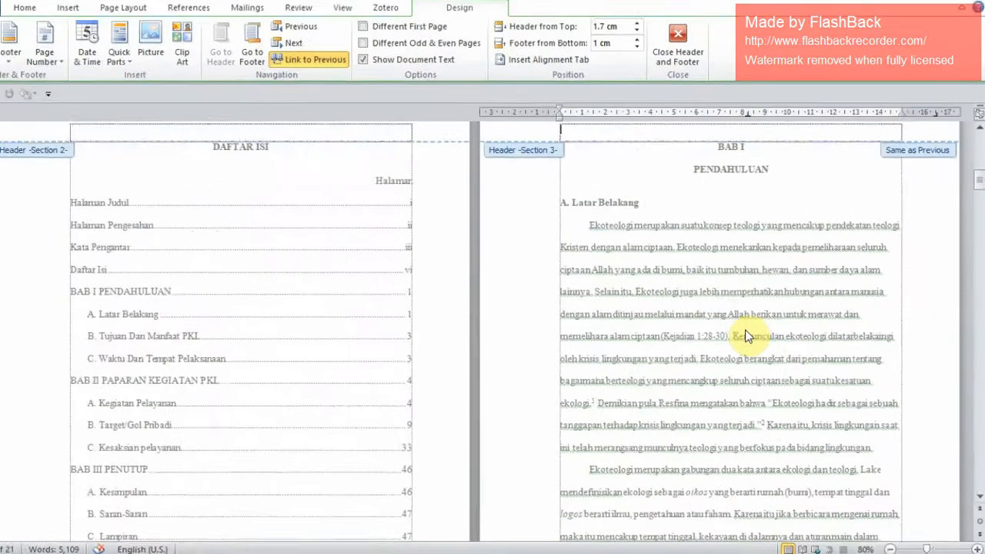
{"action": "scroll", "coordinate": [745, 335], "scroll_direction": "down", "scroll_amount": 8}
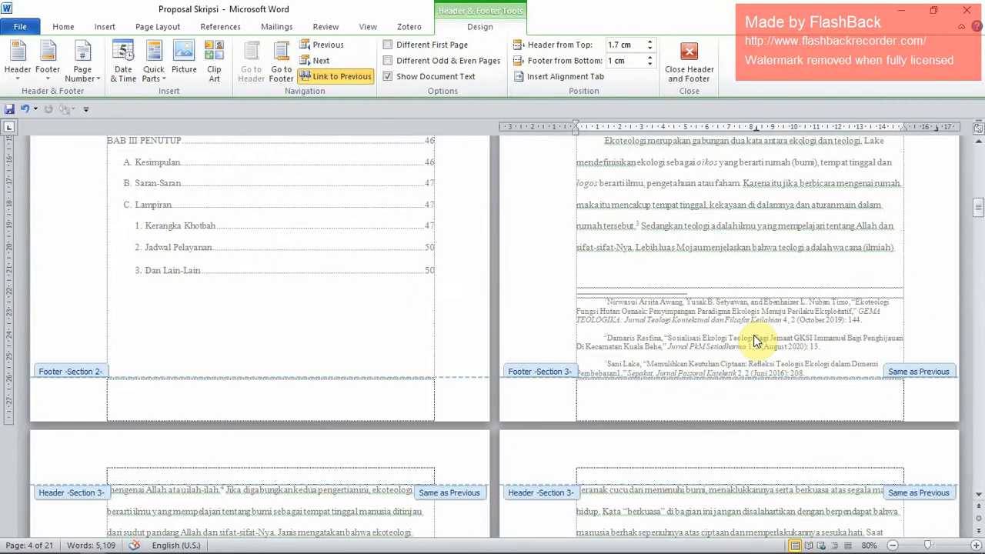
{"action": "scroll", "coordinate": [746, 335], "scroll_direction": "up", "scroll_amount": 8}
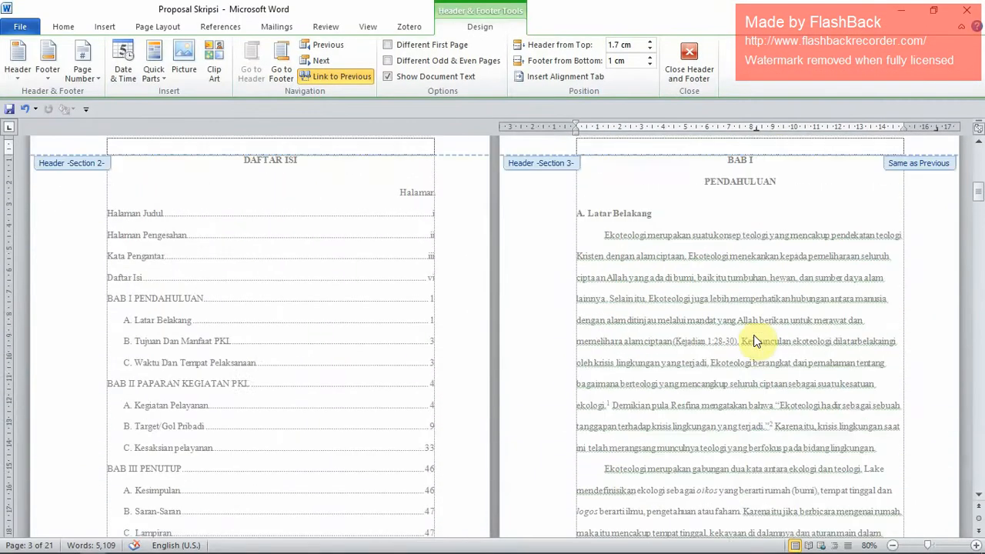
{"action": "scroll", "coordinate": [754, 341], "scroll_direction": "up", "scroll_amount": 2}
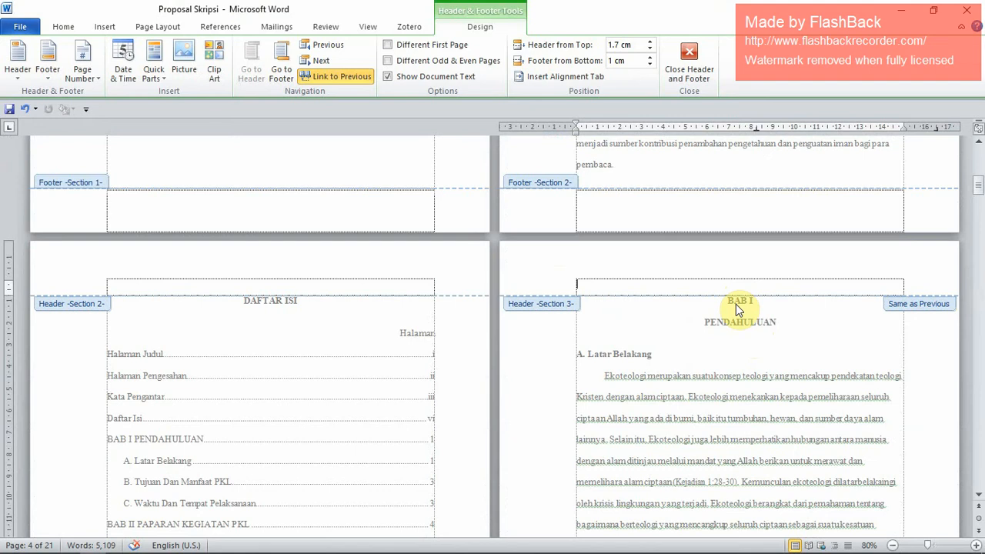
{"action": "scroll", "coordinate": [736, 304], "scroll_direction": "down", "scroll_amount": 7}
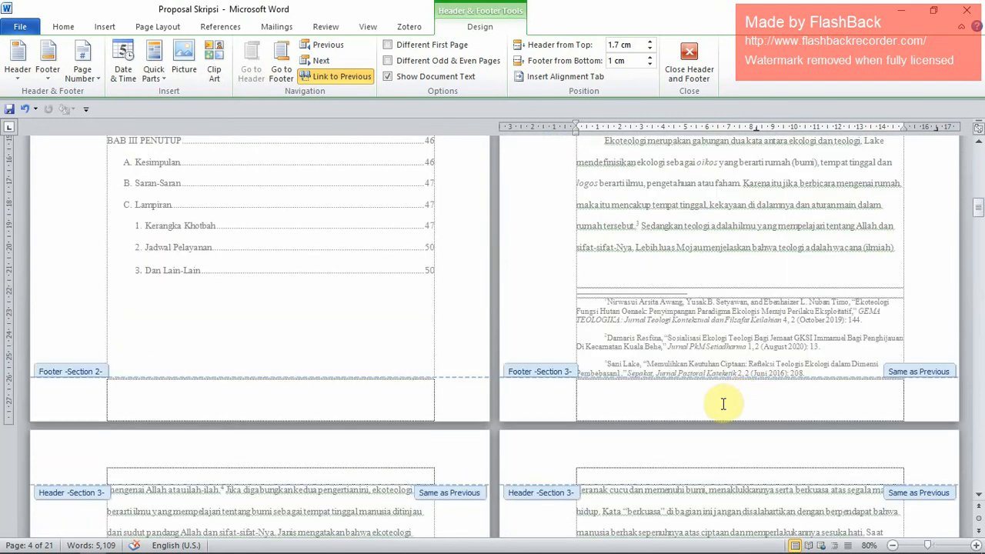
{"action": "scroll", "coordinate": [732, 395], "scroll_direction": "up", "scroll_amount": 9}
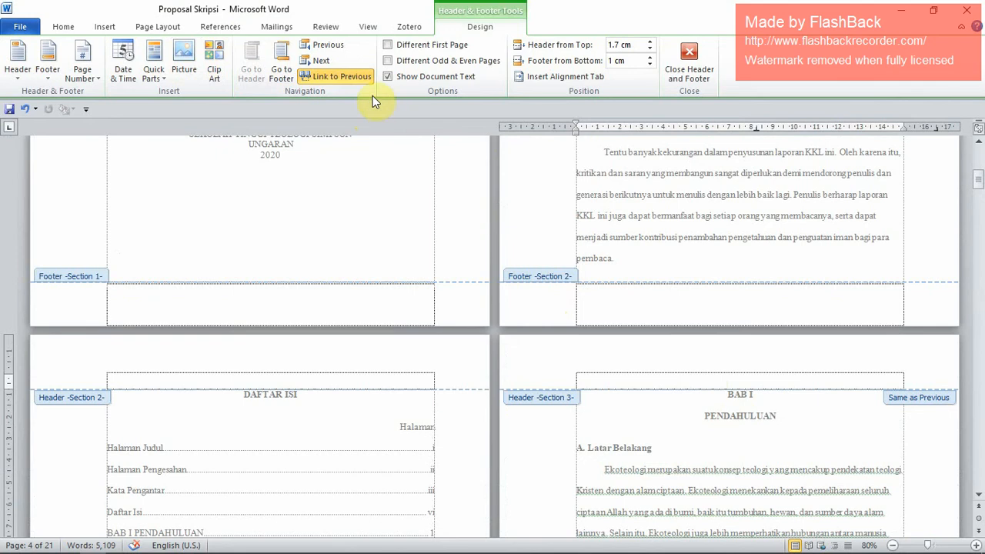
{"action": "left_click", "coordinate": [343, 79]}
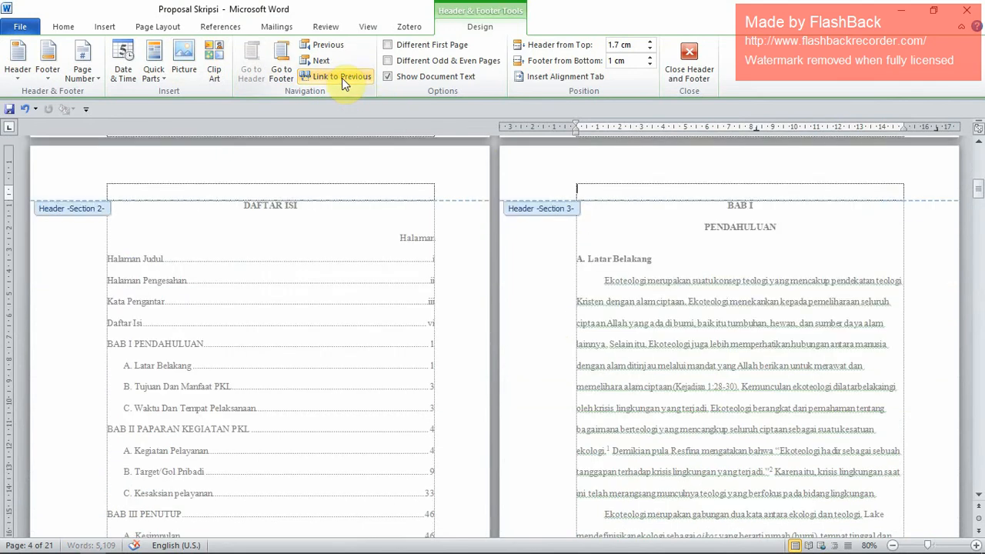
{"action": "left_click", "coordinate": [288, 68]}
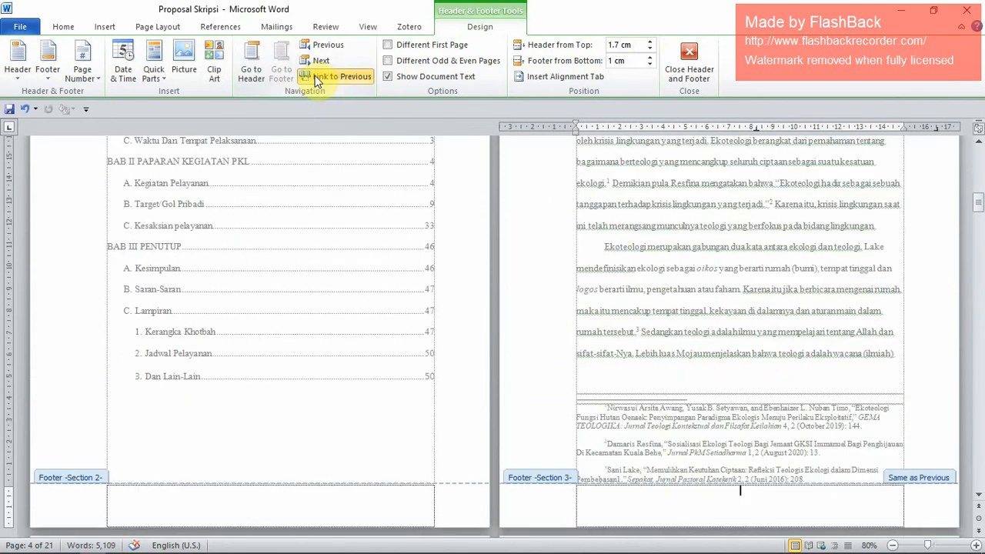
{"action": "left_click", "coordinate": [324, 74]}
{"action": "scroll", "coordinate": [830, 302], "scroll_direction": "up", "scroll_amount": 5}
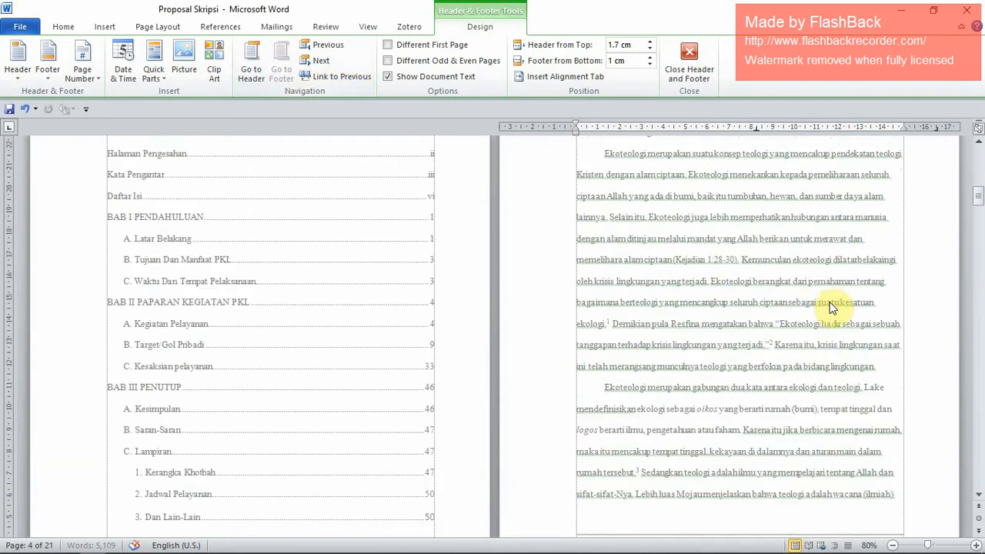
{"action": "scroll", "coordinate": [745, 354], "scroll_direction": "down", "scroll_amount": 6}
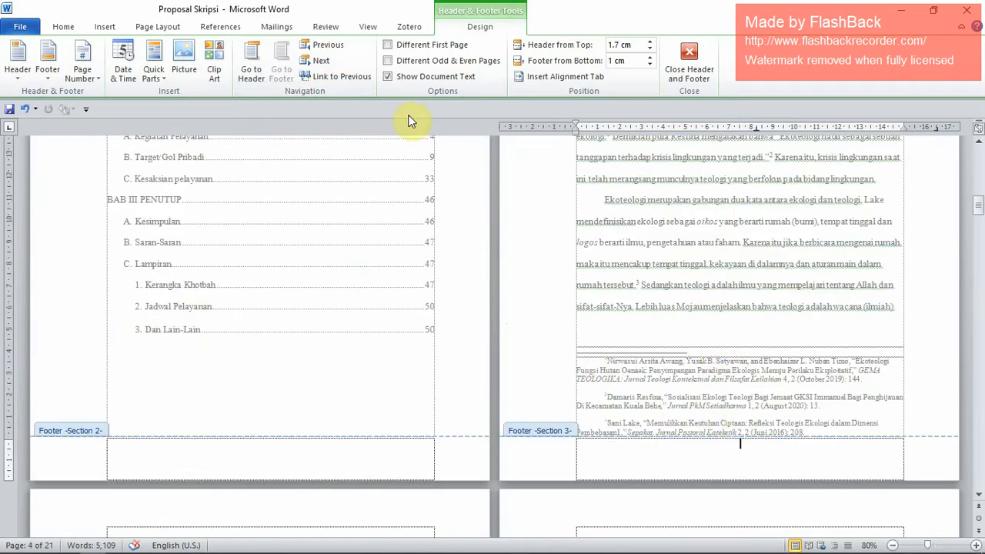
Enable Different First Page for the BAB I section, unlink its first-page footer and header from the previous section, and leave header editing
{"action": "left_click", "coordinate": [387, 46]}
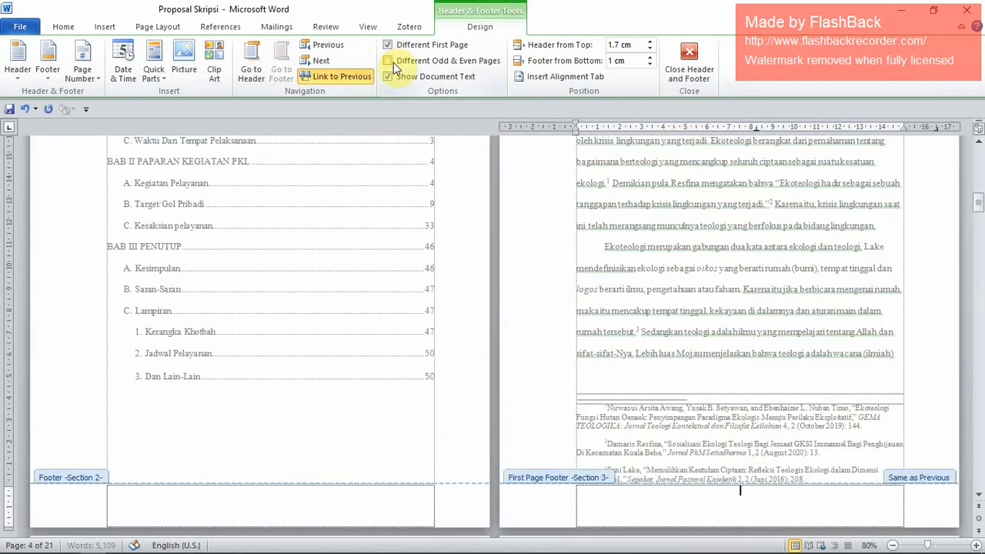
{"action": "scroll", "coordinate": [651, 293], "scroll_direction": "up", "scroll_amount": 2}
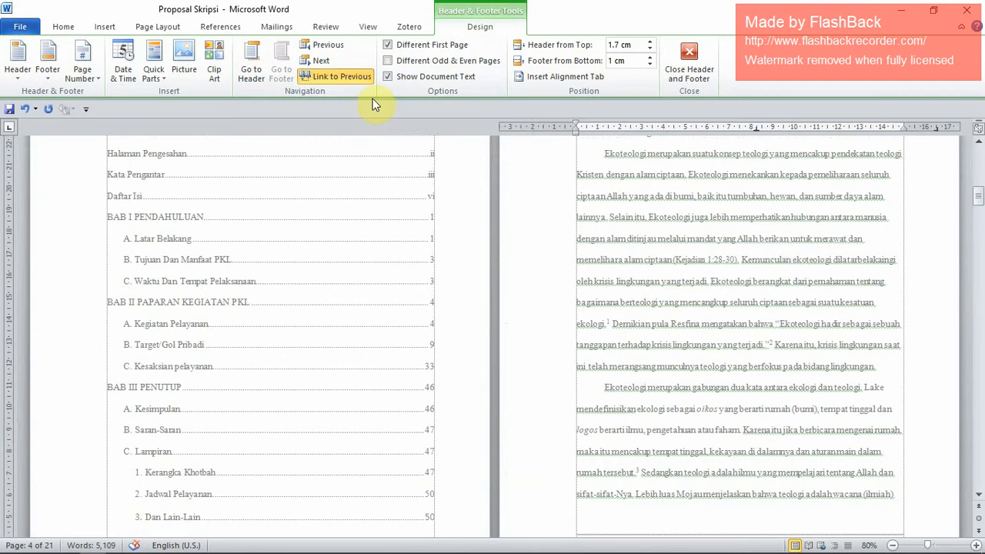
{"action": "left_click", "coordinate": [344, 75]}
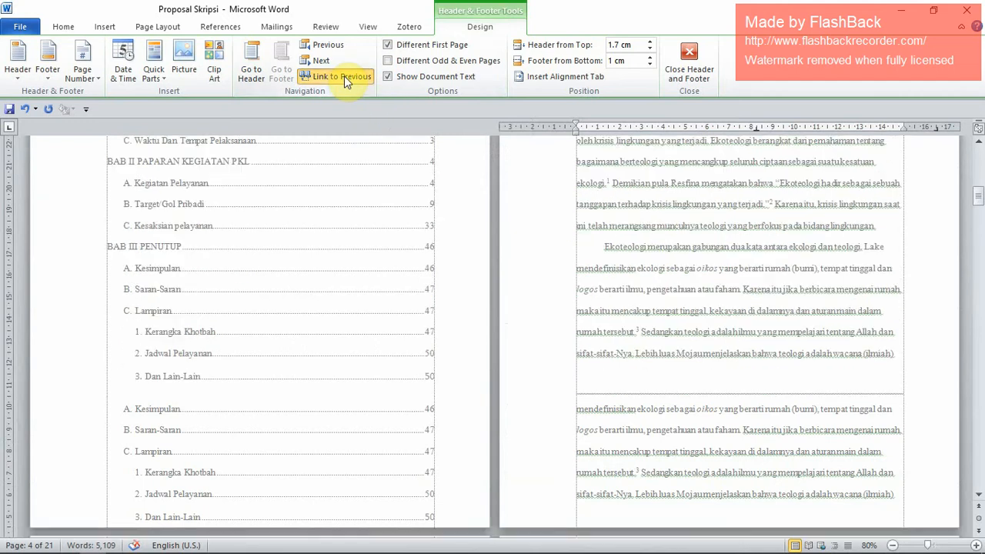
{"action": "left_click", "coordinate": [245, 74]}
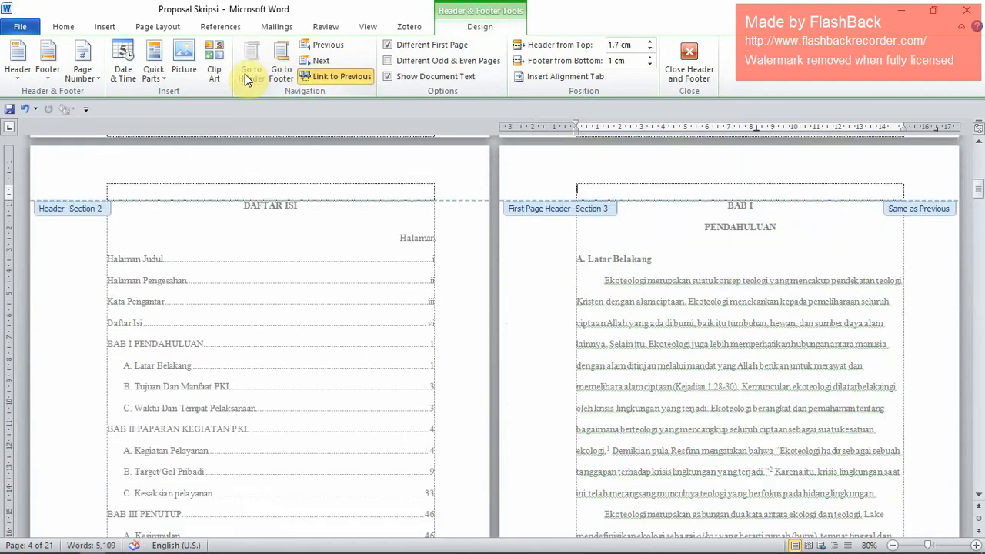
{"action": "left_click", "coordinate": [325, 77]}
{"action": "scroll", "coordinate": [623, 264], "scroll_direction": "down", "scroll_amount": 6}
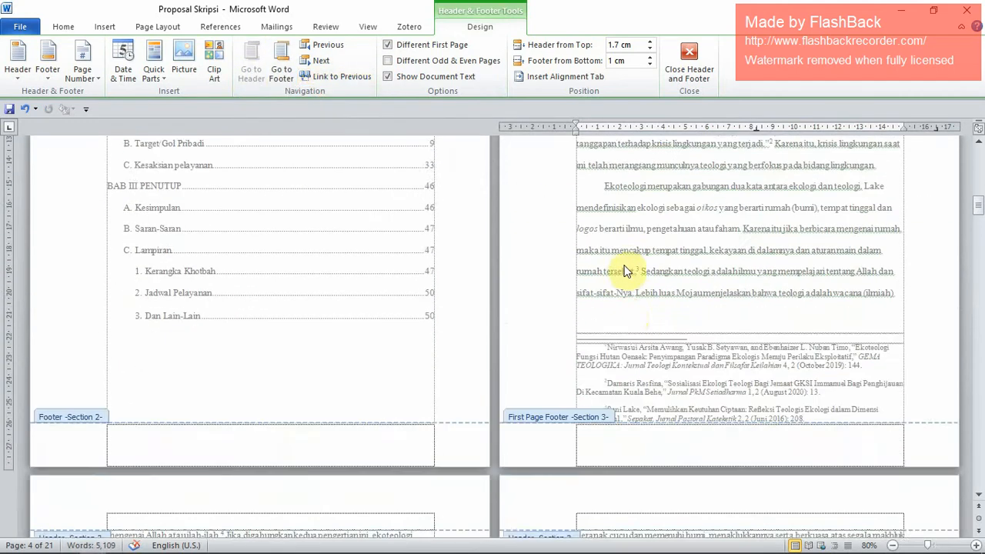
{"action": "scroll", "coordinate": [625, 269], "scroll_direction": "up", "scroll_amount": 6}
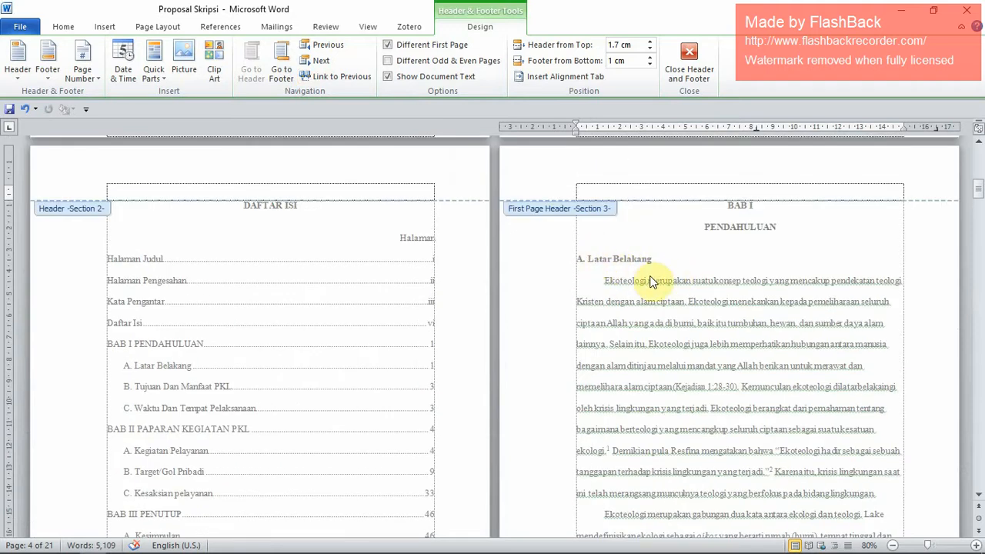
{"action": "double_click", "coordinate": [649, 279]}
Check which section the BAB II page belongs to by opening its header, and return to the body text
{"action": "scroll", "coordinate": [643, 278], "scroll_direction": "down", "scroll_amount": 9}
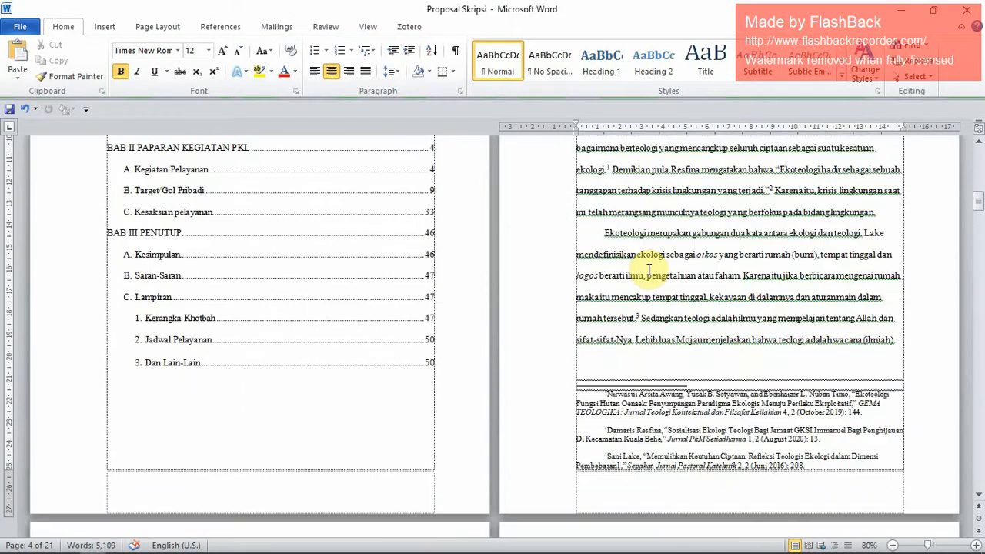
{"action": "scroll", "coordinate": [643, 278], "scroll_direction": "down", "scroll_amount": 18}
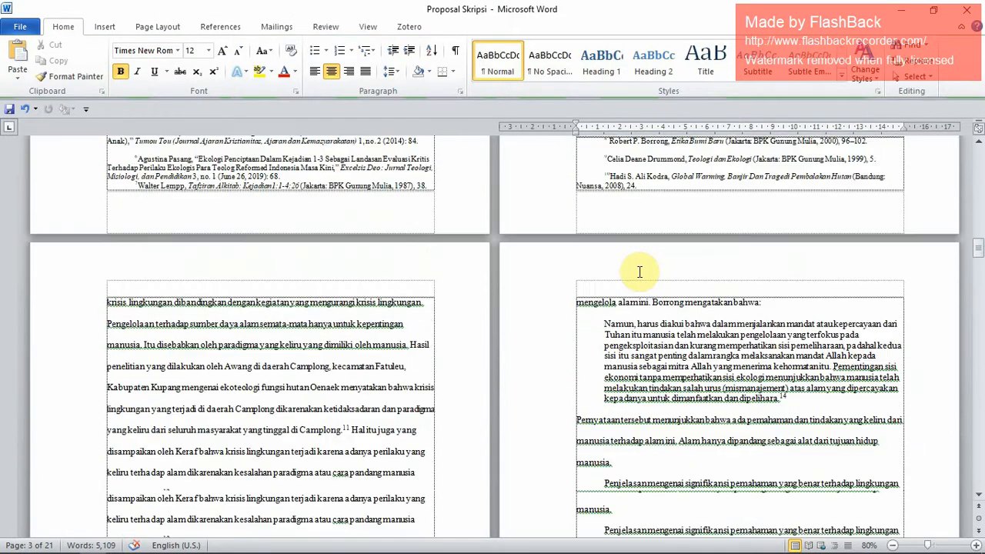
{"action": "scroll", "coordinate": [639, 274], "scroll_direction": "down", "scroll_amount": 15}
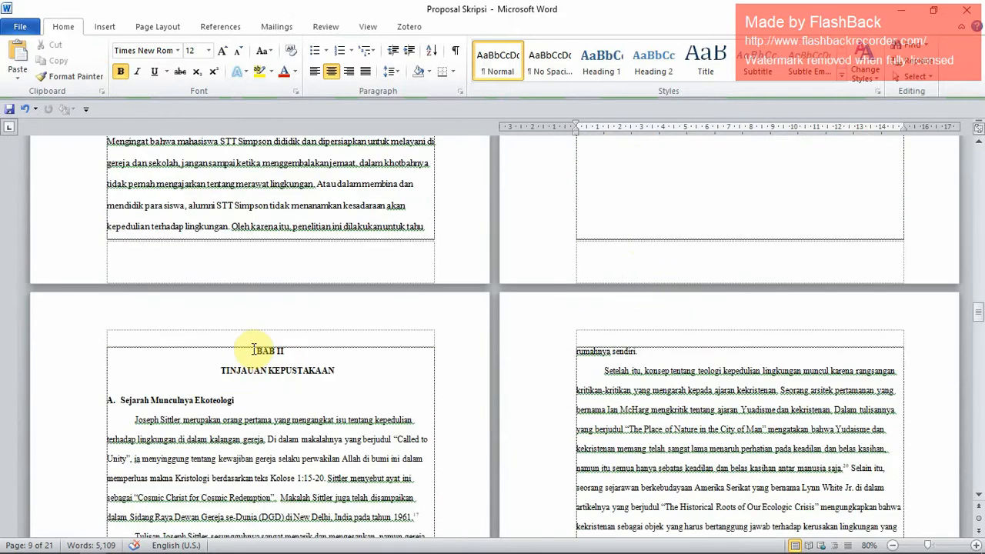
{"action": "double_click", "coordinate": [259, 325]}
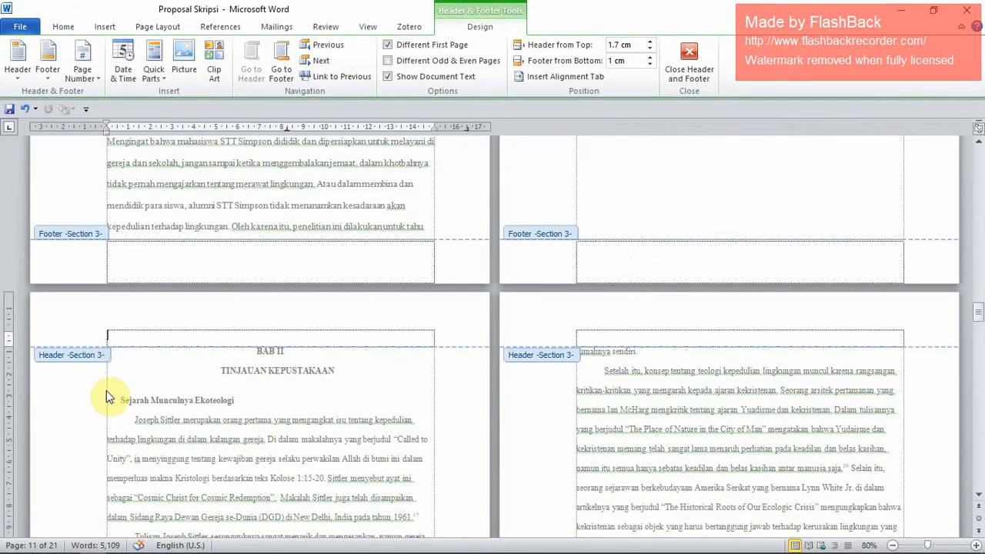
{"action": "double_click", "coordinate": [222, 411]}
Insert a Next Page section break directly in front of the BAB II heading
{"action": "scroll", "coordinate": [363, 389], "scroll_direction": "down", "scroll_amount": 10}
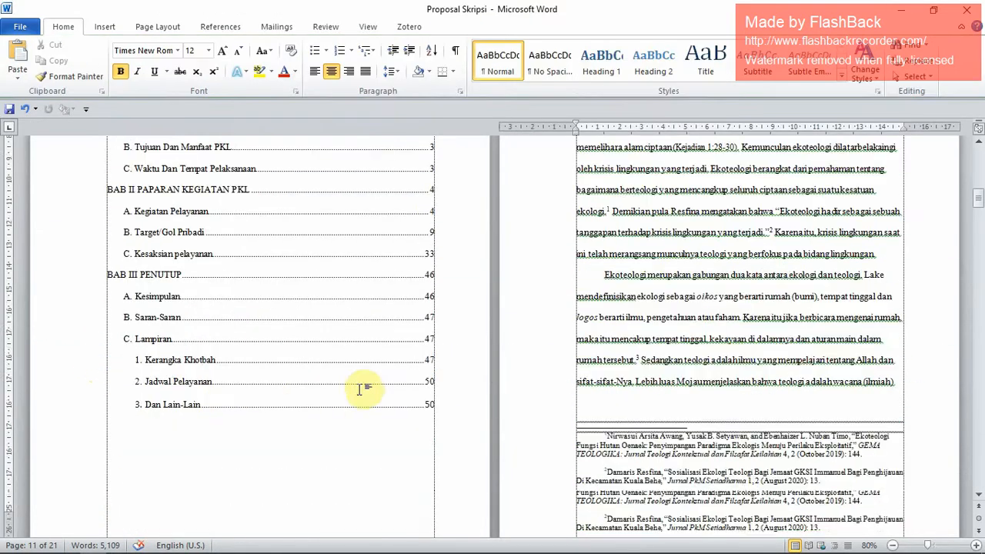
{"action": "scroll", "coordinate": [366, 393], "scroll_direction": "down", "scroll_amount": 12}
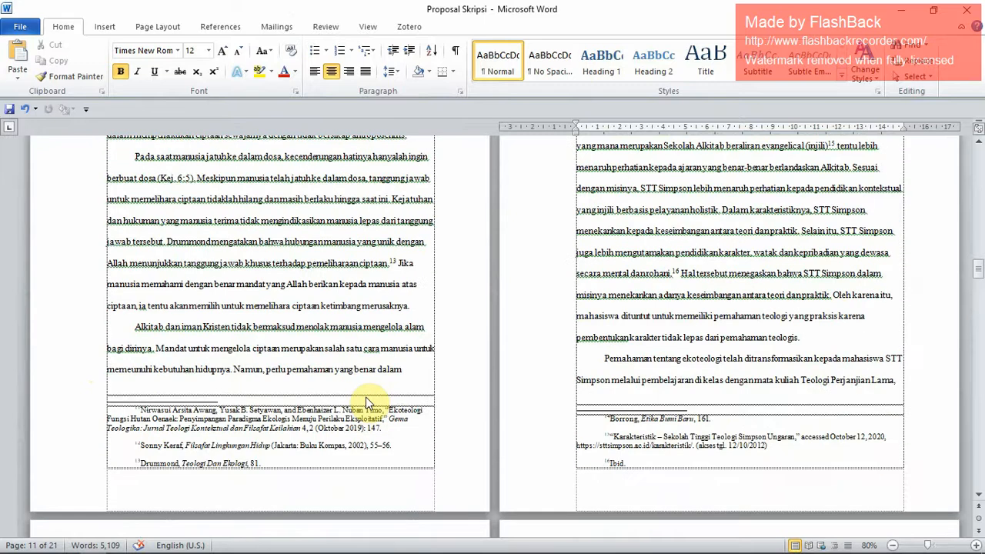
{"action": "scroll", "coordinate": [367, 400], "scroll_direction": "down", "scroll_amount": 4}
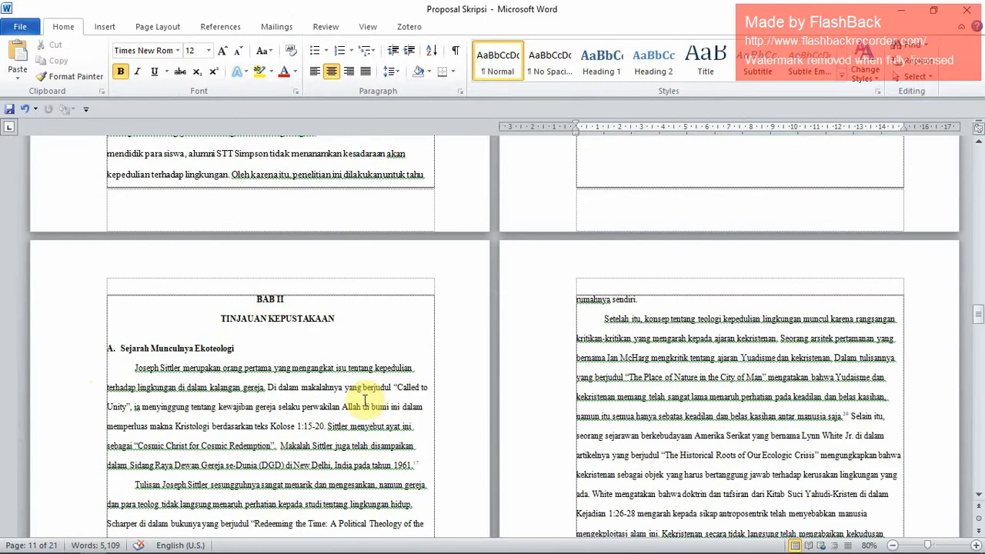
{"action": "left_click", "coordinate": [254, 298]}
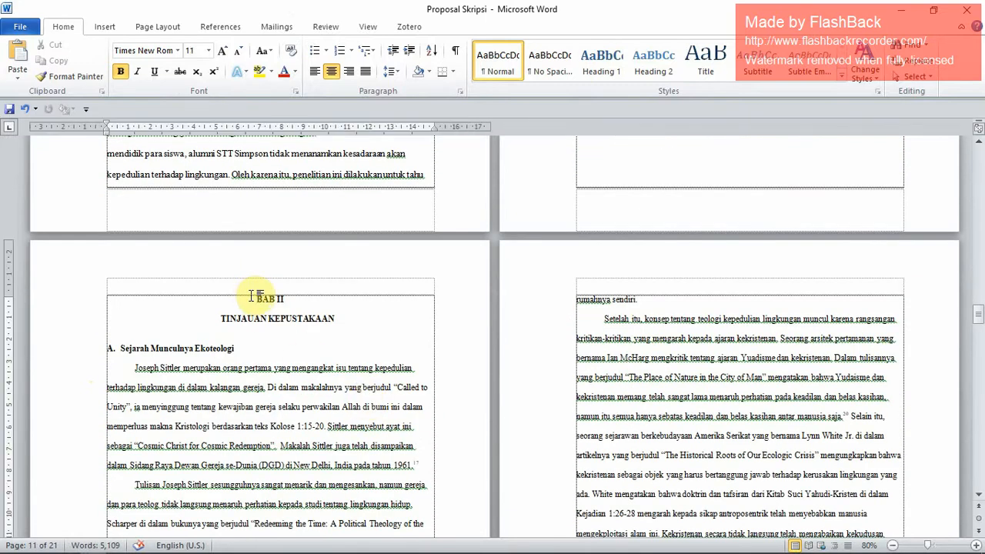
{"action": "left_click", "coordinate": [158, 26]}
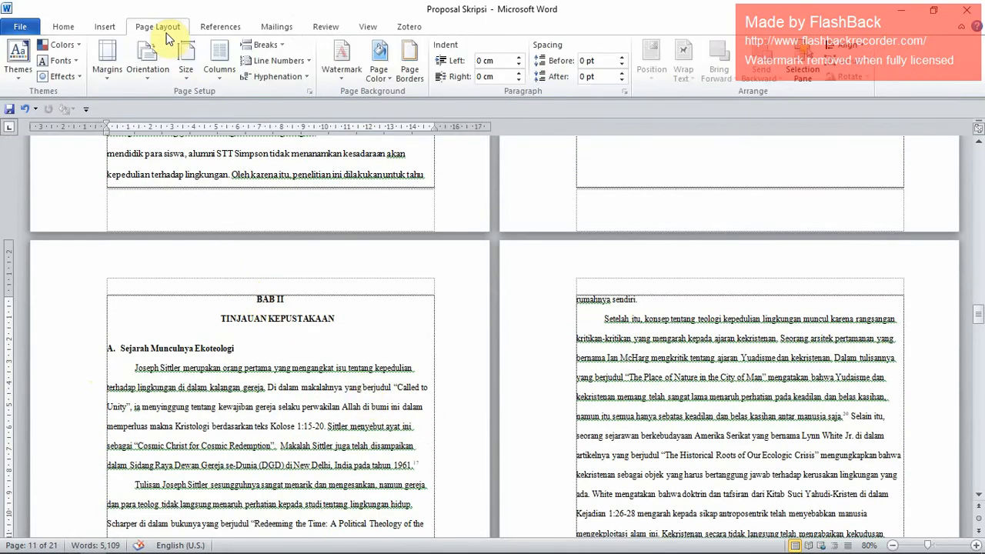
{"action": "left_click", "coordinate": [255, 44]}
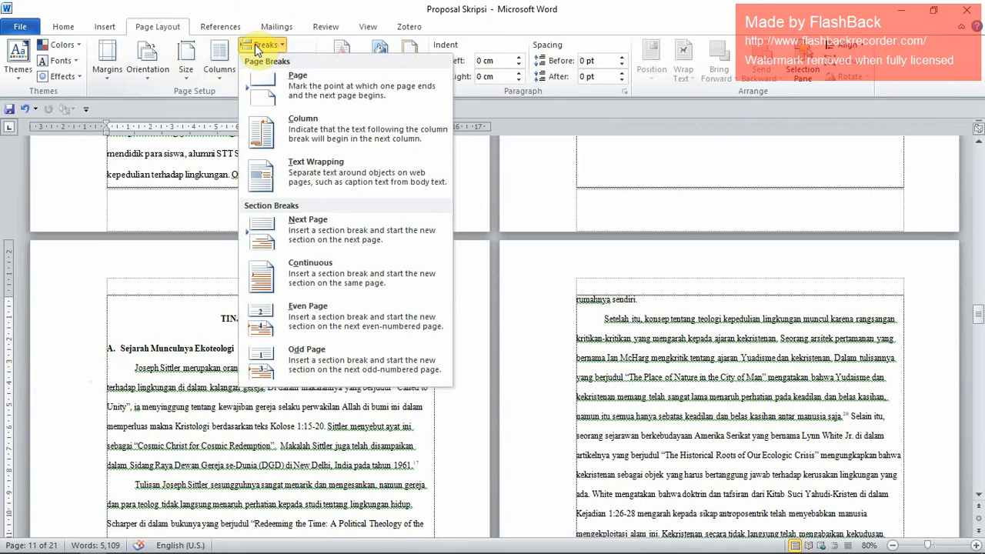
{"action": "left_click", "coordinate": [318, 228]}
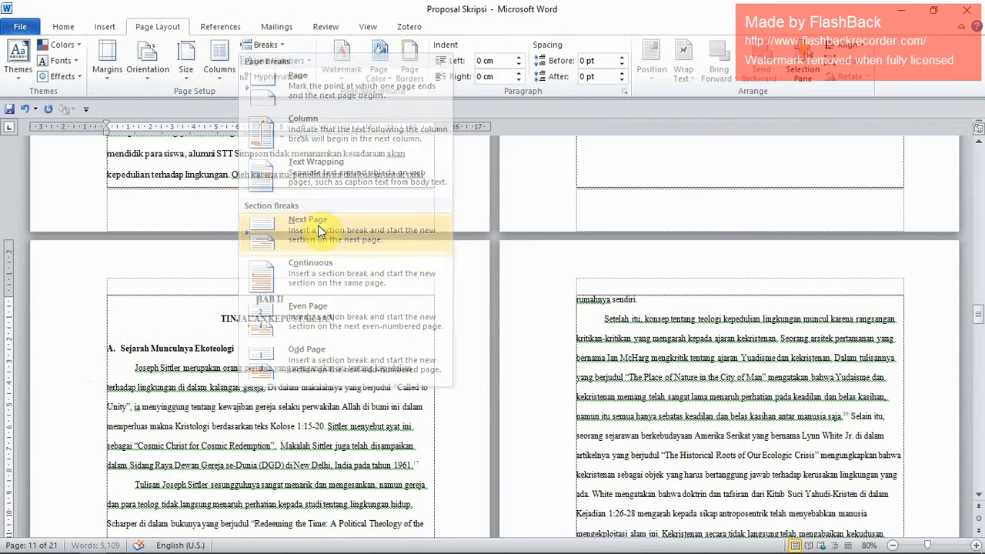
Open the BAB II page's header and examine the section labels and link status of the headers and footers on the BAB I and BAB II pages
{"action": "double_click", "coordinate": [238, 280]}
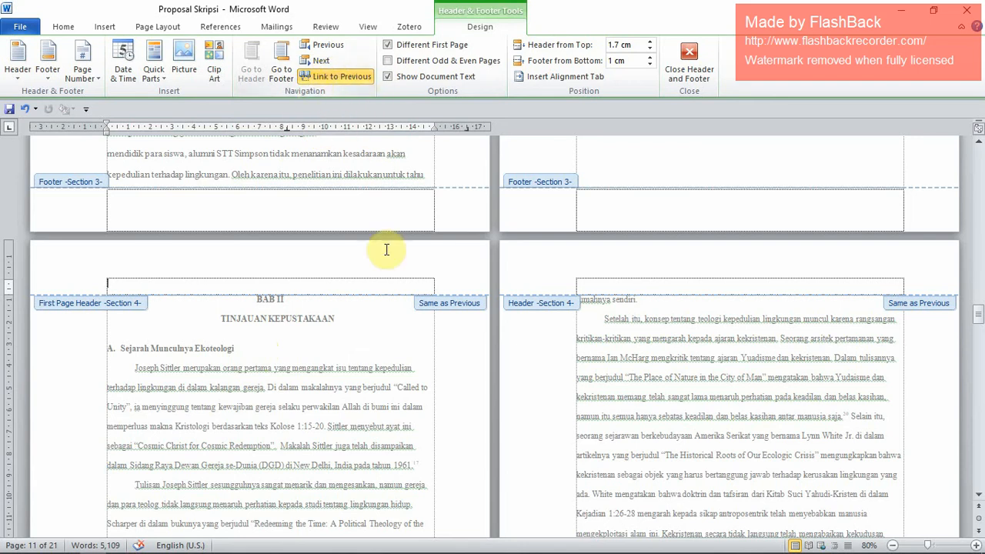
{"action": "scroll", "coordinate": [300, 369], "scroll_direction": "up", "scroll_amount": 2}
{"action": "scroll", "coordinate": [497, 402], "scroll_direction": "up", "scroll_amount": 20}
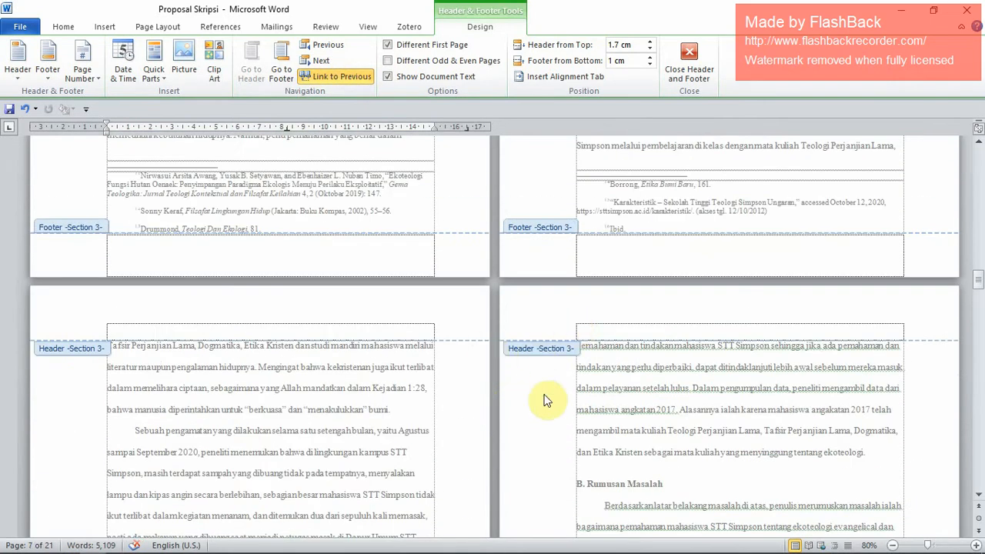
{"action": "scroll", "coordinate": [542, 378], "scroll_direction": "down", "scroll_amount": 20}
{"action": "scroll", "coordinate": [354, 293], "scroll_direction": "up", "scroll_amount": 5}
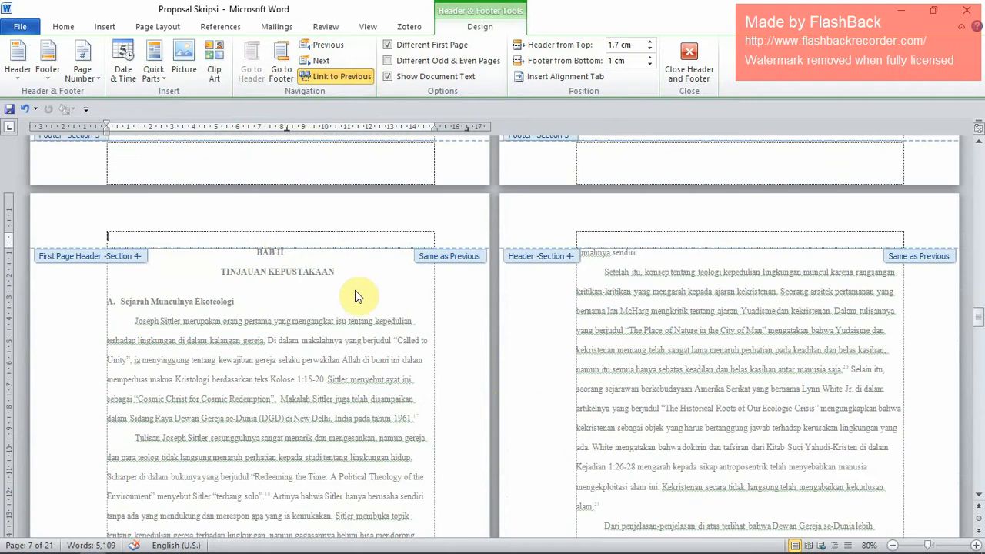
{"action": "scroll", "coordinate": [275, 324], "scroll_direction": "down", "scroll_amount": 4}
{"action": "scroll", "coordinate": [271, 358], "scroll_direction": "down", "scroll_amount": 5}
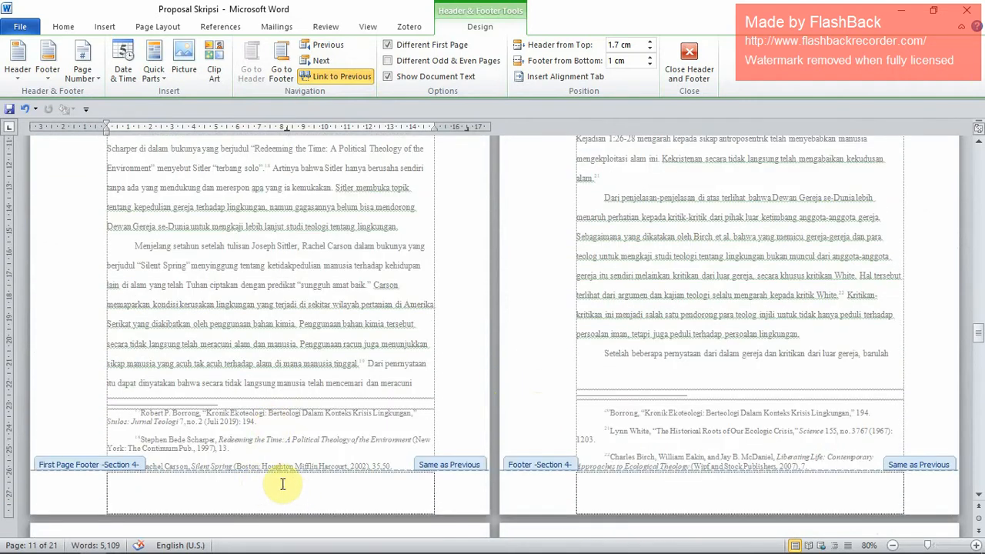
{"action": "scroll", "coordinate": [347, 499], "scroll_direction": "up", "scroll_amount": 8}
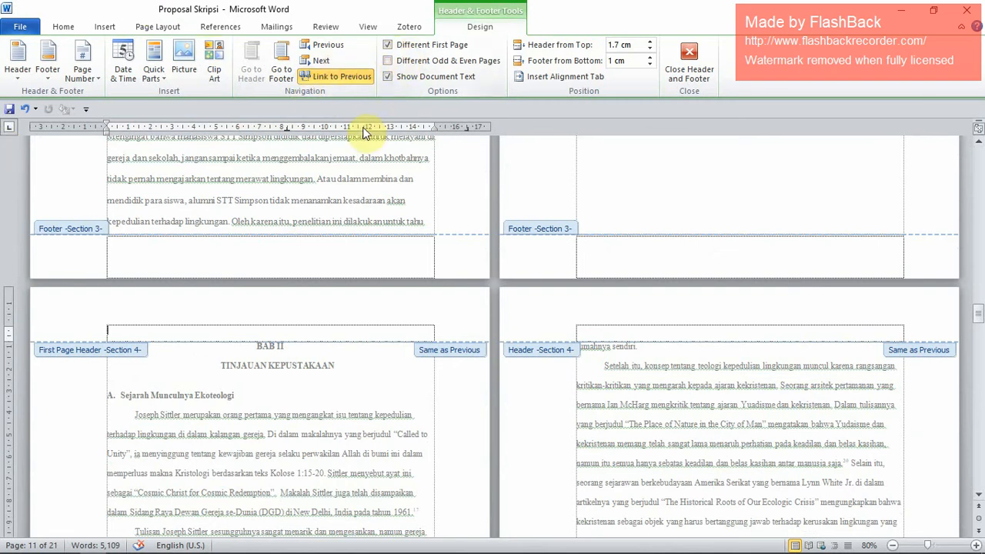
{"action": "scroll", "coordinate": [573, 344], "scroll_direction": "down", "scroll_amount": 12}
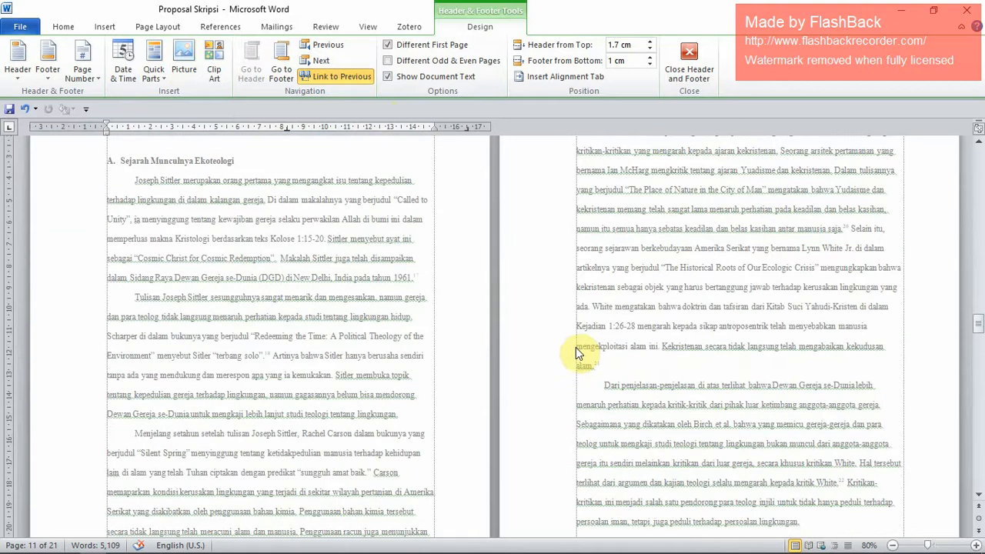
{"action": "scroll", "coordinate": [525, 336], "scroll_direction": "down", "scroll_amount": 15}
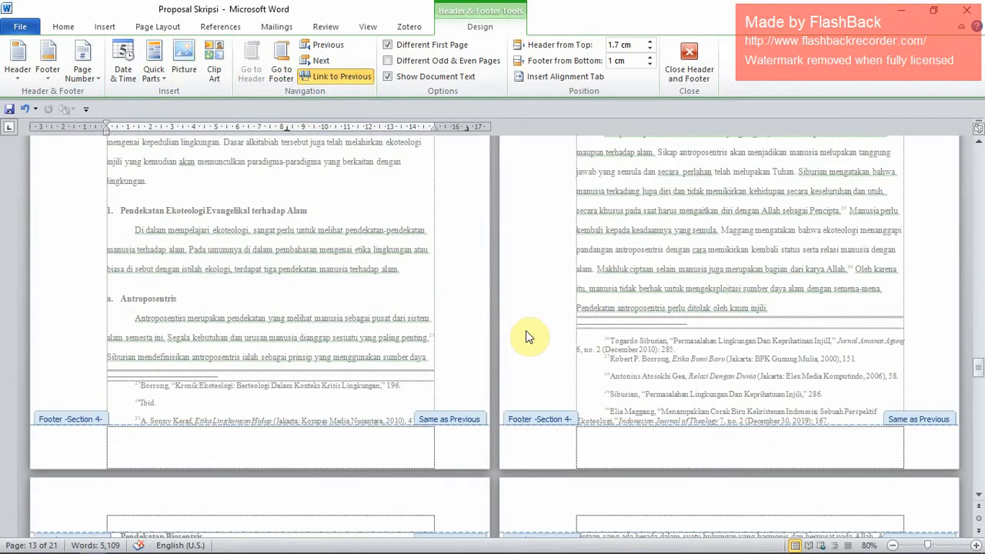
{"action": "scroll", "coordinate": [526, 330], "scroll_direction": "down", "scroll_amount": 2}
{"action": "scroll", "coordinate": [518, 327], "scroll_direction": "up", "scroll_amount": 8}
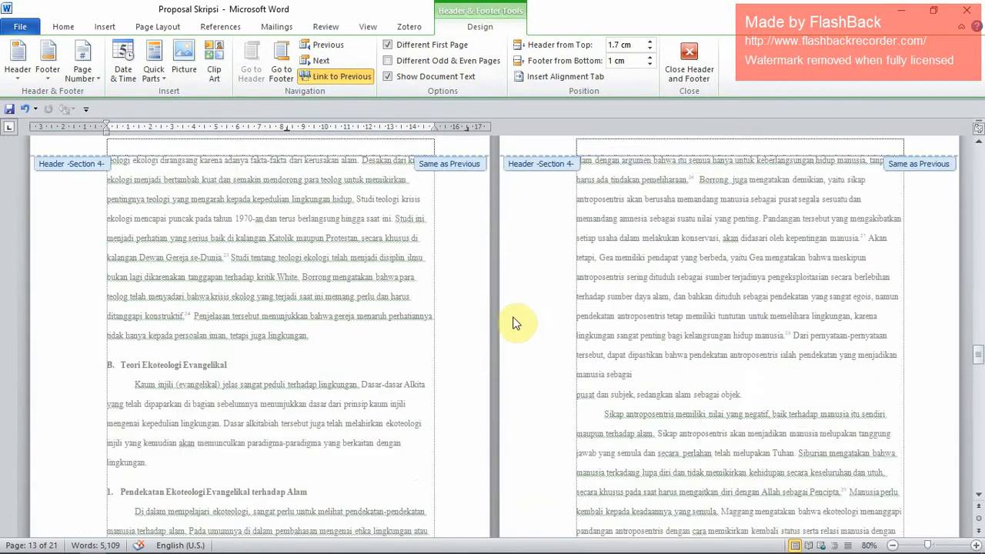
Examine the section labels and link status of the headers and footers on the pages following BAB II, and return to the body text
{"action": "scroll", "coordinate": [374, 292], "scroll_direction": "up", "scroll_amount": 5}
{"action": "scroll", "coordinate": [241, 184], "scroll_direction": "down", "scroll_amount": 4}
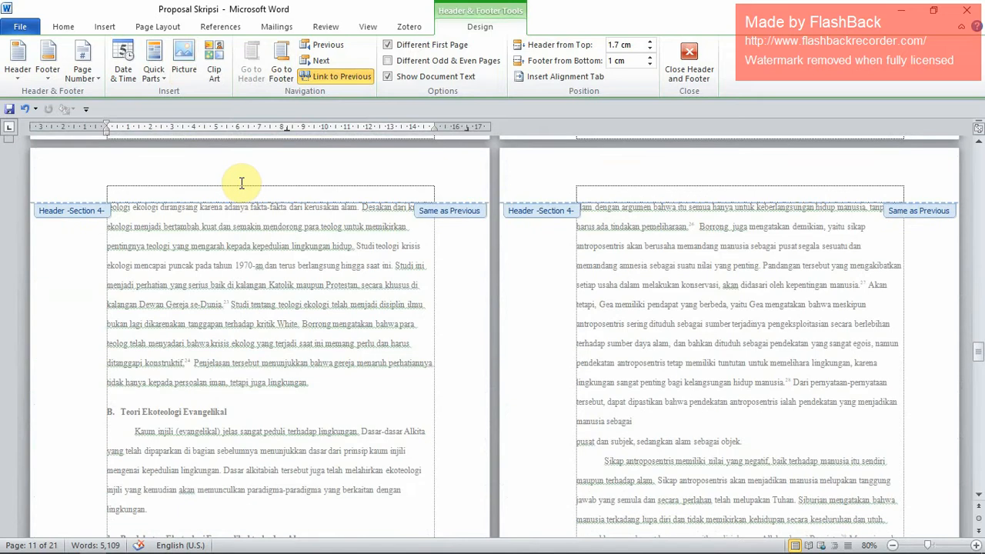
{"action": "scroll", "coordinate": [234, 258], "scroll_direction": "down", "scroll_amount": 10}
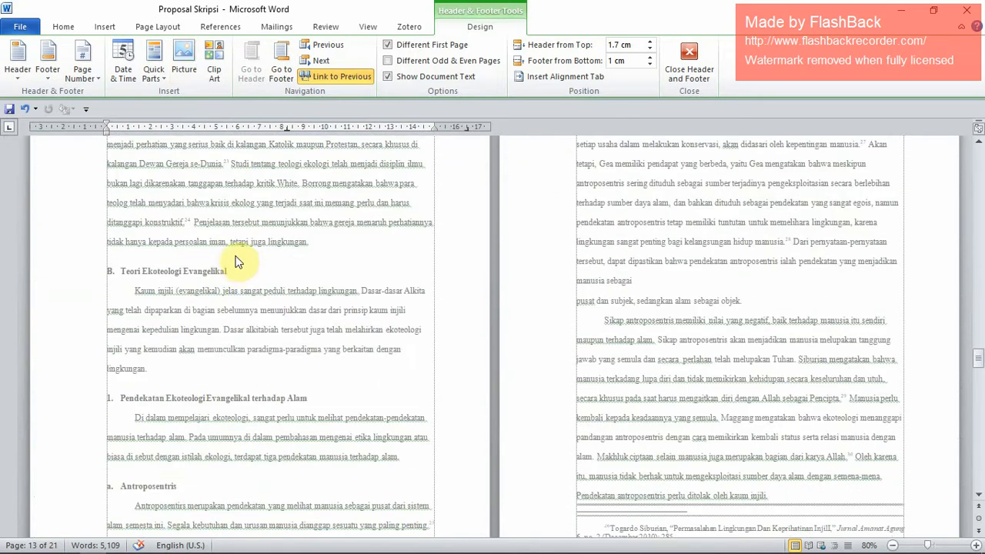
{"action": "scroll", "coordinate": [233, 262], "scroll_direction": "down", "scroll_amount": 15}
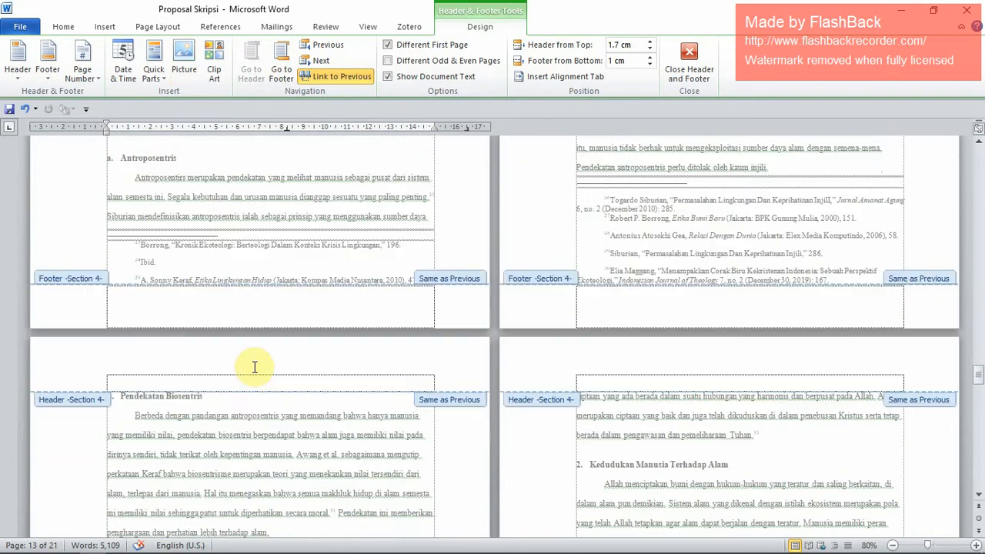
{"action": "scroll", "coordinate": [231, 291], "scroll_direction": "up", "scroll_amount": 5}
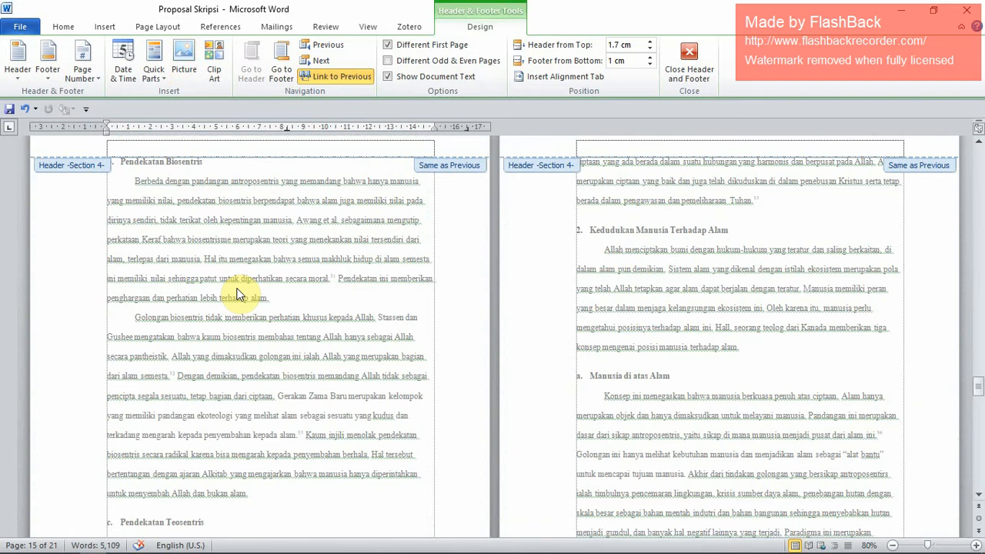
{"action": "scroll", "coordinate": [237, 294], "scroll_direction": "down", "scroll_amount": 10}
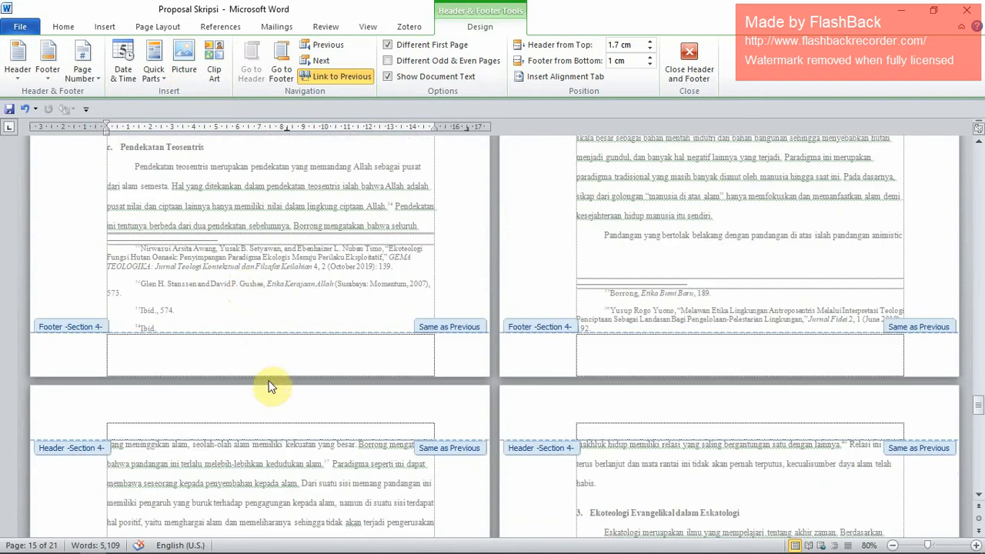
{"action": "scroll", "coordinate": [443, 260], "scroll_direction": "up", "scroll_amount": 3}
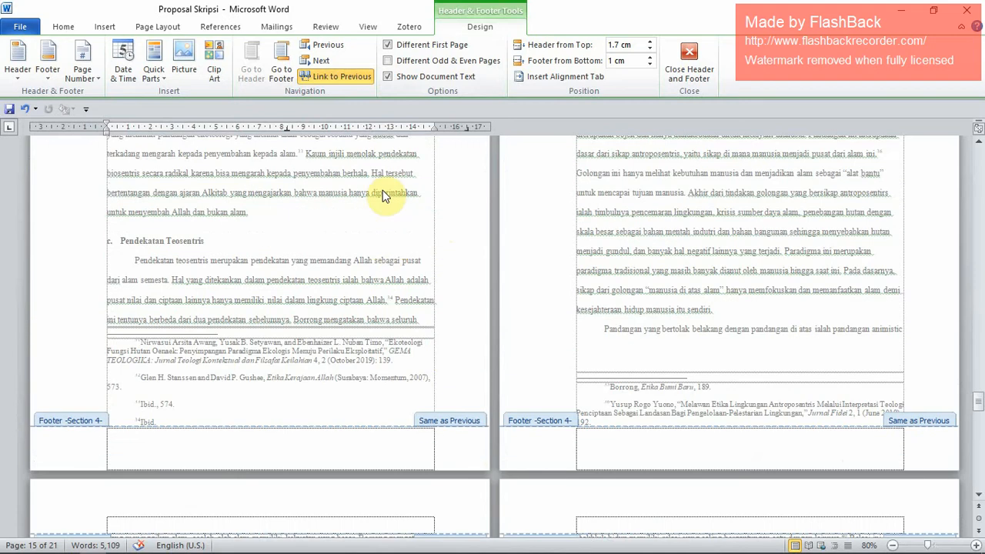
{"action": "scroll", "coordinate": [341, 154], "scroll_direction": "up", "scroll_amount": 6}
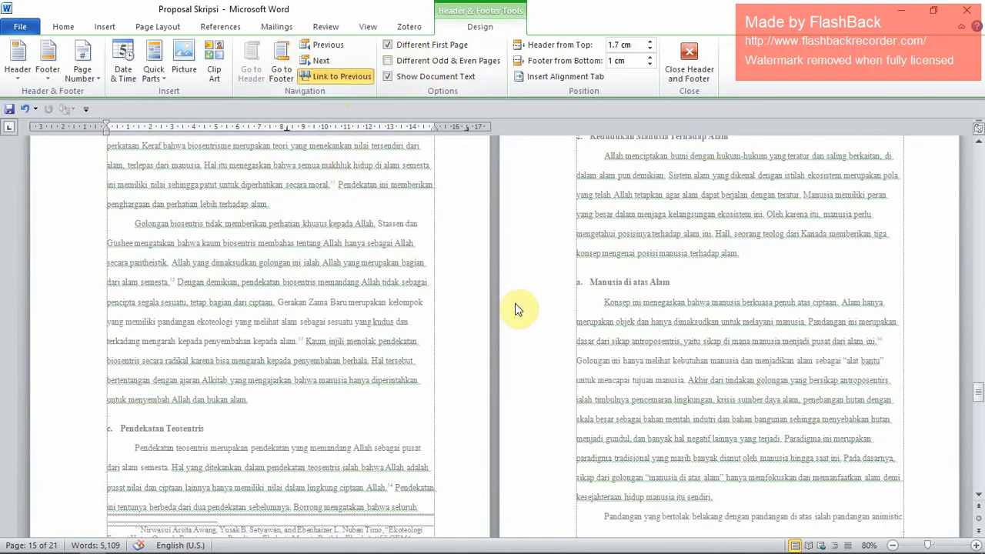
{"action": "scroll", "coordinate": [504, 285], "scroll_direction": "up", "scroll_amount": 10}
{"action": "scroll", "coordinate": [667, 194], "scroll_direction": "up", "scroll_amount": 15}
{"action": "double_click", "coordinate": [668, 187]}
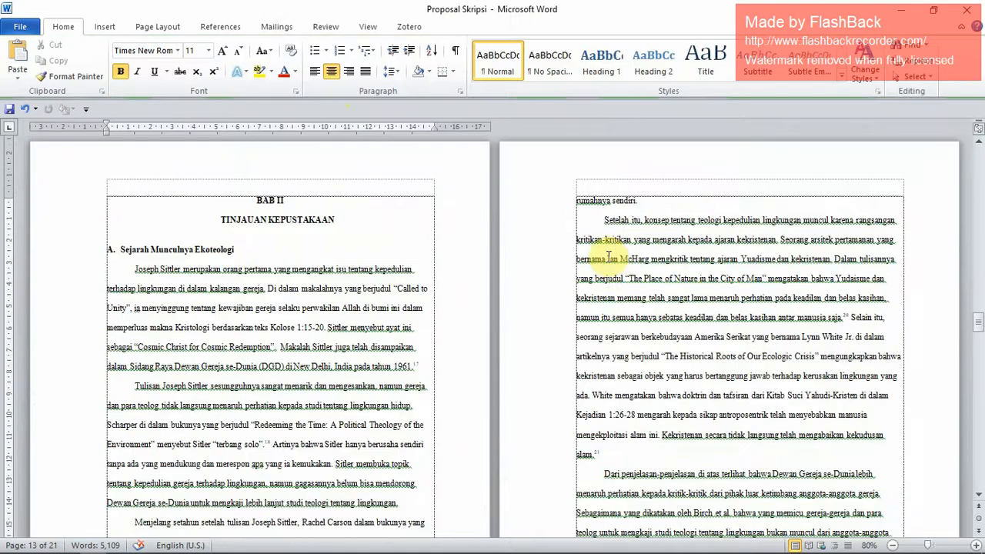
Insert a centred Plain Number 2 page number at the bottom of the page in the Section 2 footer under KATA PENGANTAR
{"action": "scroll", "coordinate": [622, 312], "scroll_direction": "up", "scroll_amount": 12}
{"action": "scroll", "coordinate": [622, 308], "scroll_direction": "up", "scroll_amount": 15}
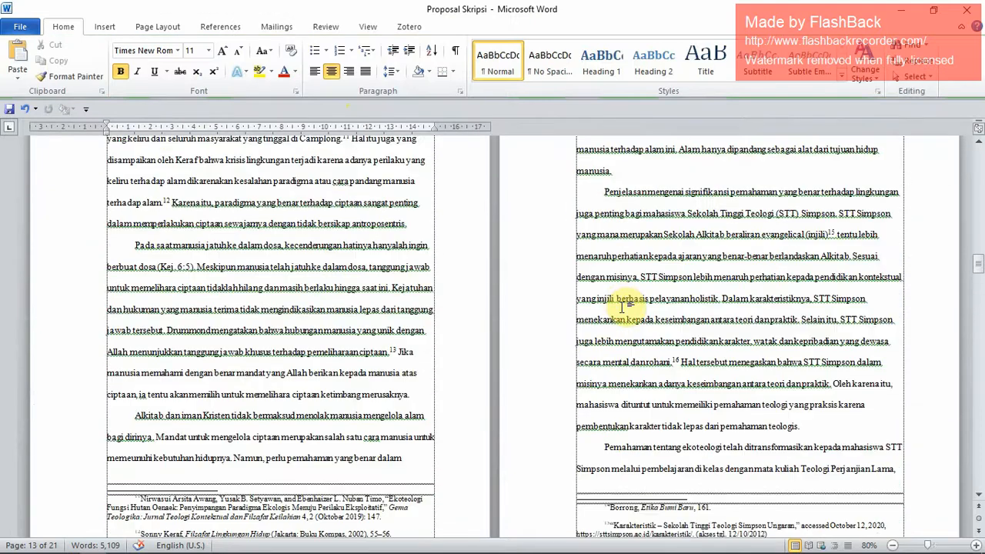
{"action": "scroll", "coordinate": [598, 193], "scroll_direction": "up", "scroll_amount": 20}
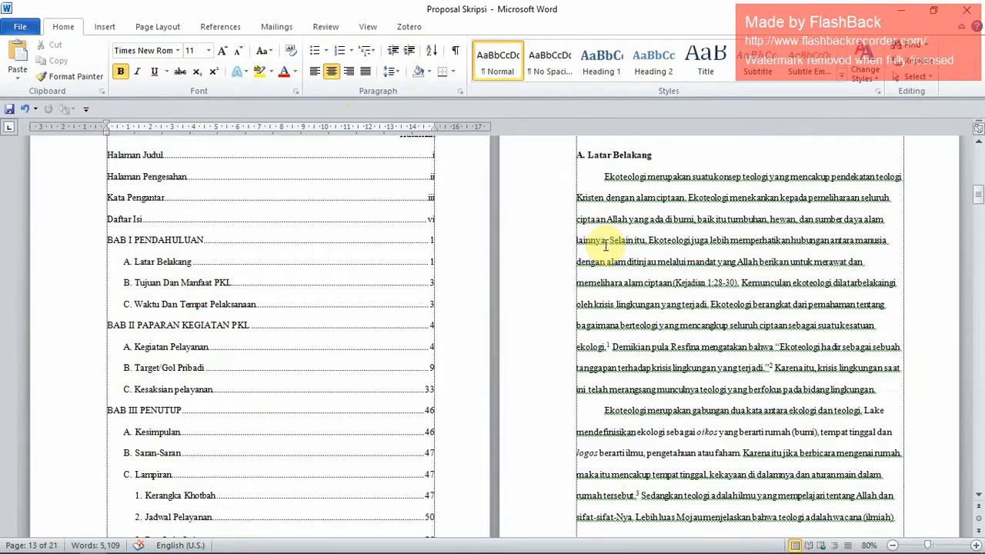
{"action": "scroll", "coordinate": [597, 193], "scroll_direction": "up", "scroll_amount": 3}
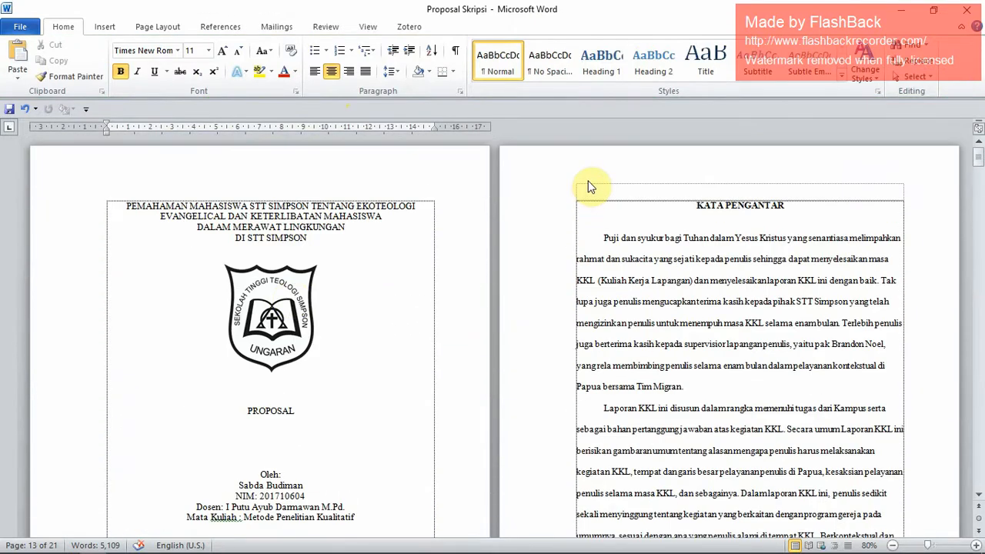
{"action": "scroll", "coordinate": [249, 231], "scroll_direction": "down", "scroll_amount": 2}
{"action": "scroll", "coordinate": [249, 228], "scroll_direction": "down", "scroll_amount": 4}
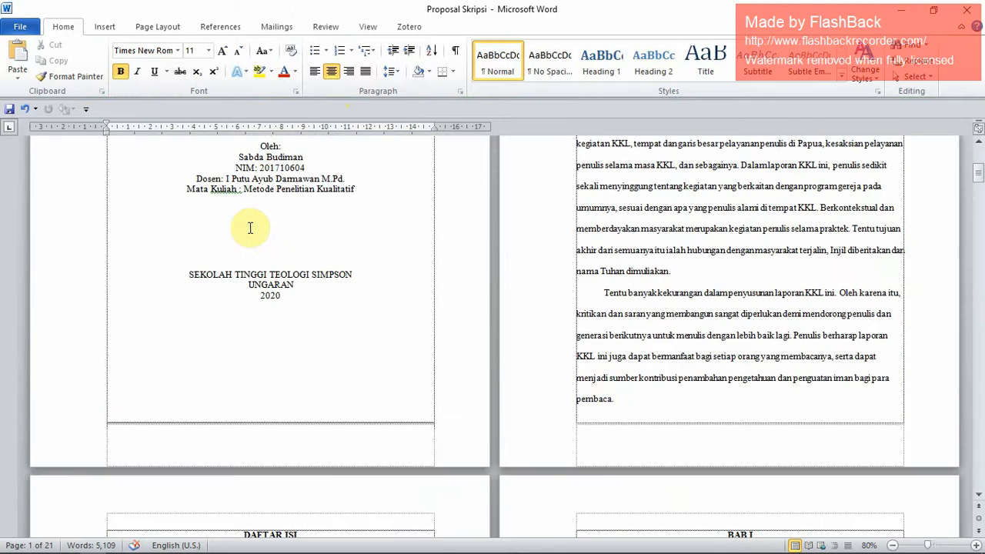
{"action": "scroll", "coordinate": [249, 221], "scroll_direction": "up", "scroll_amount": 5}
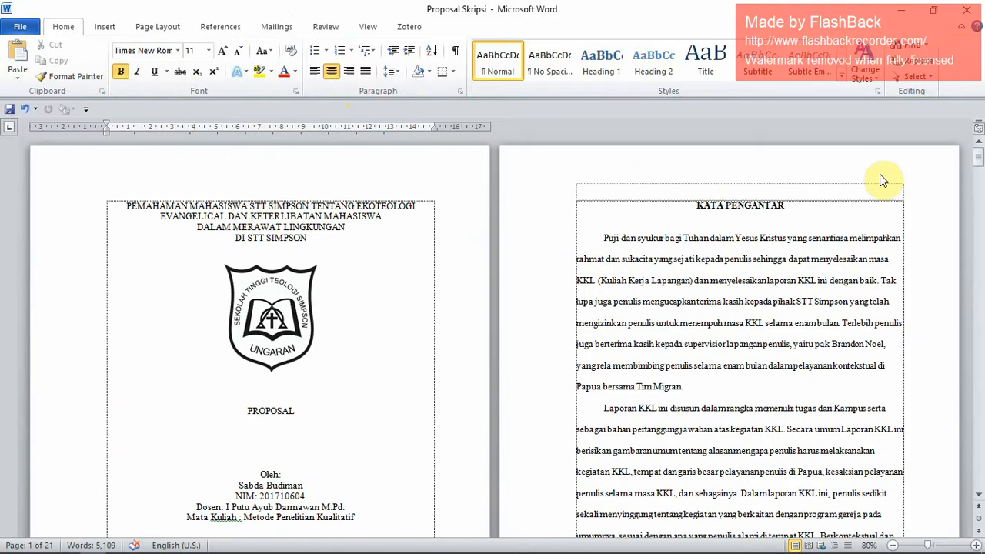
{"action": "scroll", "coordinate": [713, 201], "scroll_direction": "down", "scroll_amount": 5}
{"action": "double_click", "coordinate": [723, 306]}
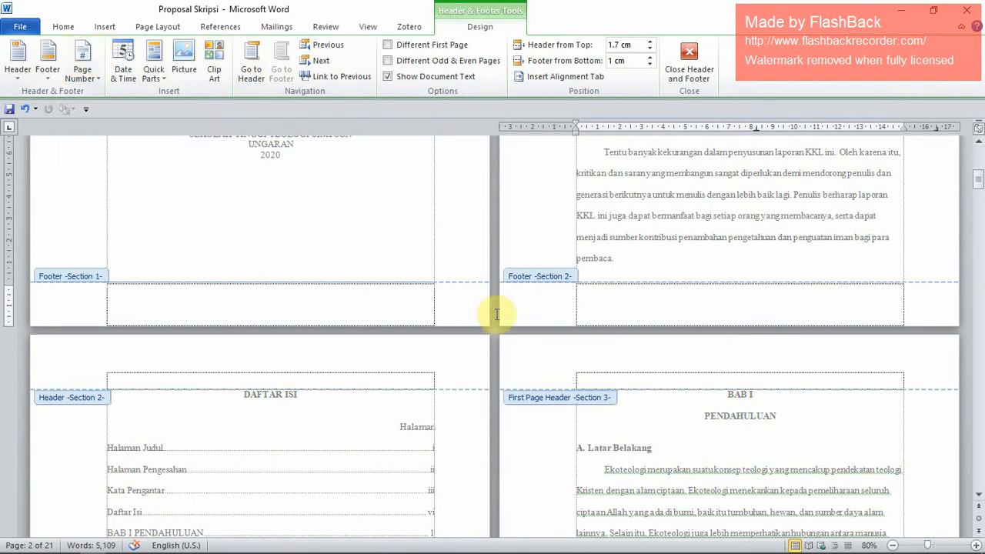
{"action": "scroll", "coordinate": [525, 323], "scroll_direction": "up", "scroll_amount": 3}
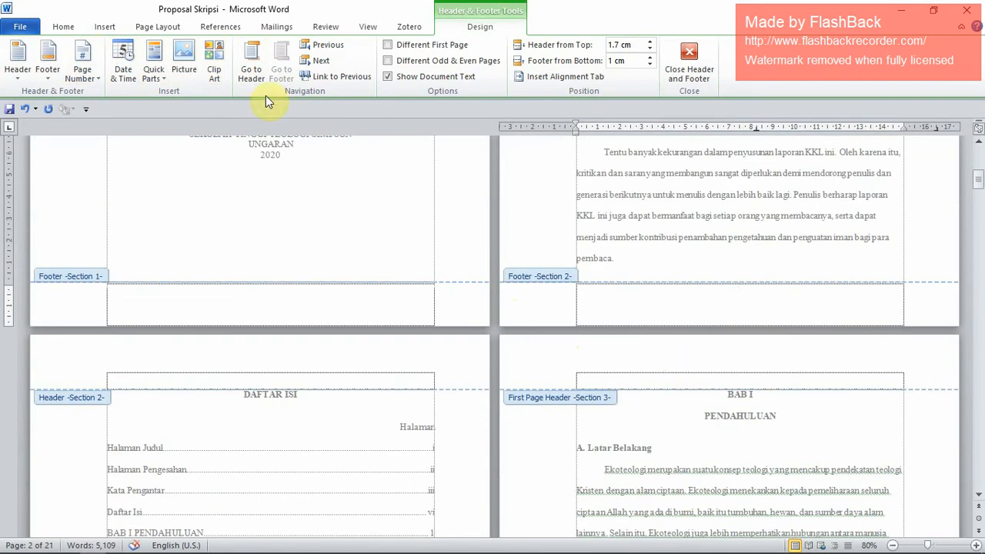
{"action": "left_click", "coordinate": [86, 73]}
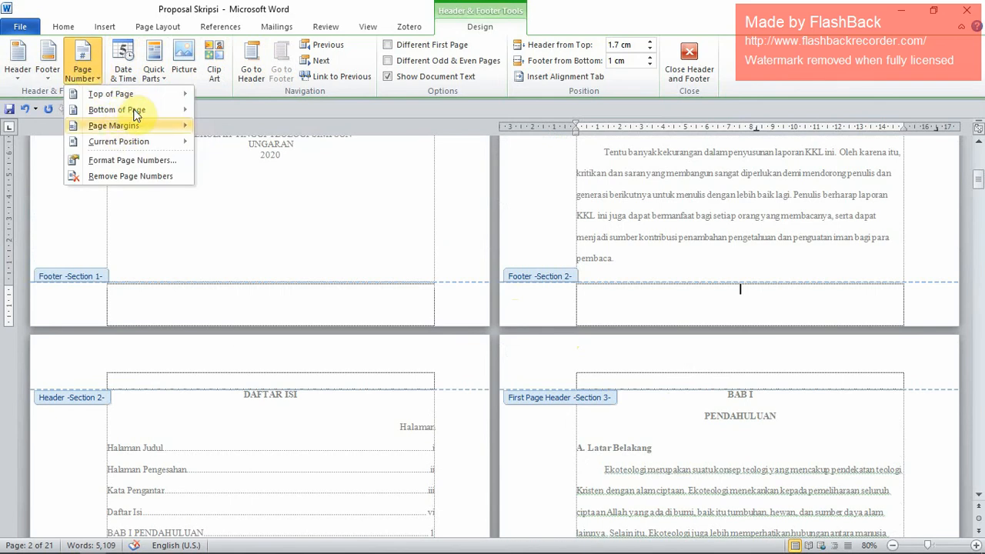
{"action": "mouse_move", "coordinate": [137, 113]}
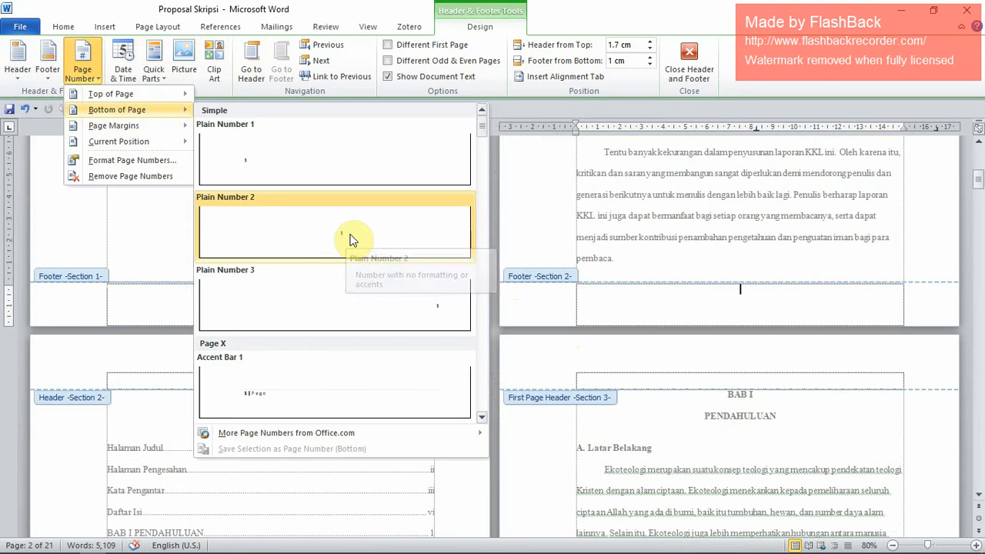
{"action": "left_click", "coordinate": [347, 237]}
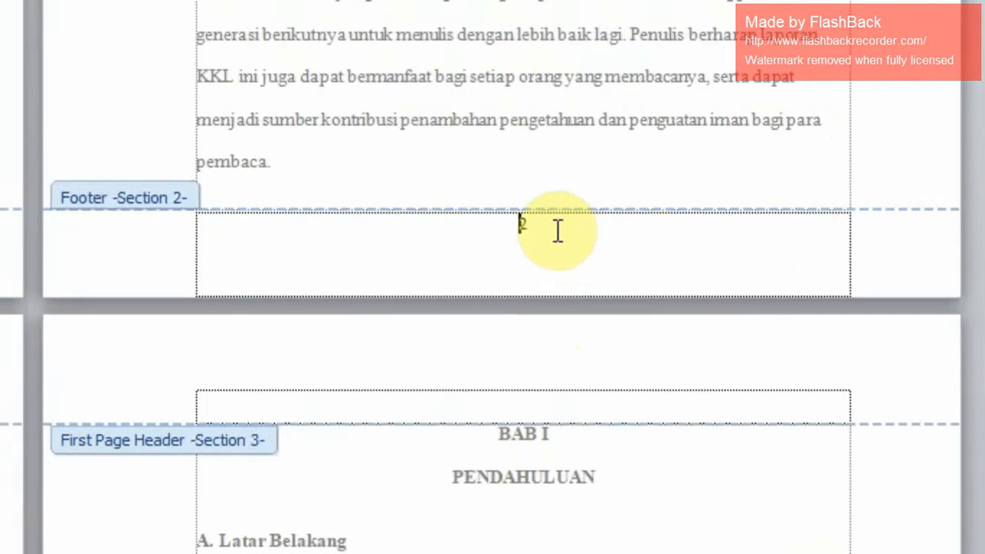
Format the Section 2 page numbers as i, ii, iii and start the numbering at i
{"action": "scroll", "coordinate": [551, 232], "scroll_direction": "up", "scroll_amount": 10}
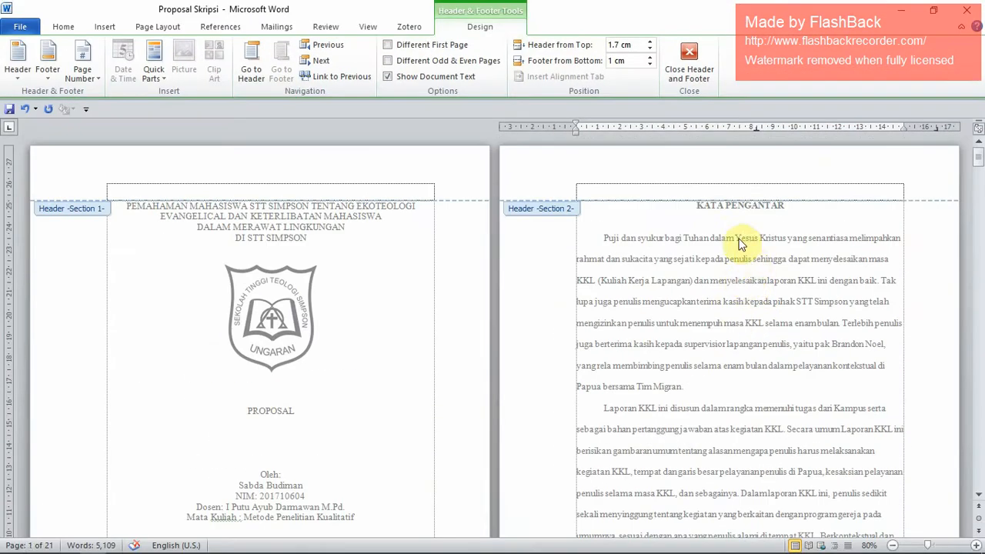
{"action": "scroll", "coordinate": [737, 254], "scroll_direction": "down", "scroll_amount": 10}
{"action": "scroll", "coordinate": [669, 318], "scroll_direction": "up", "scroll_amount": 3}
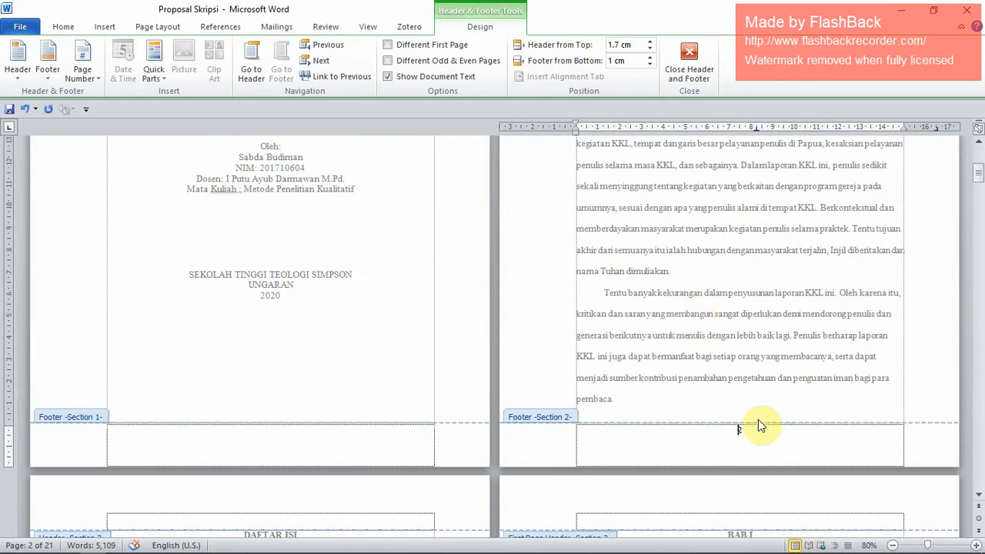
{"action": "left_click", "coordinate": [747, 435]}
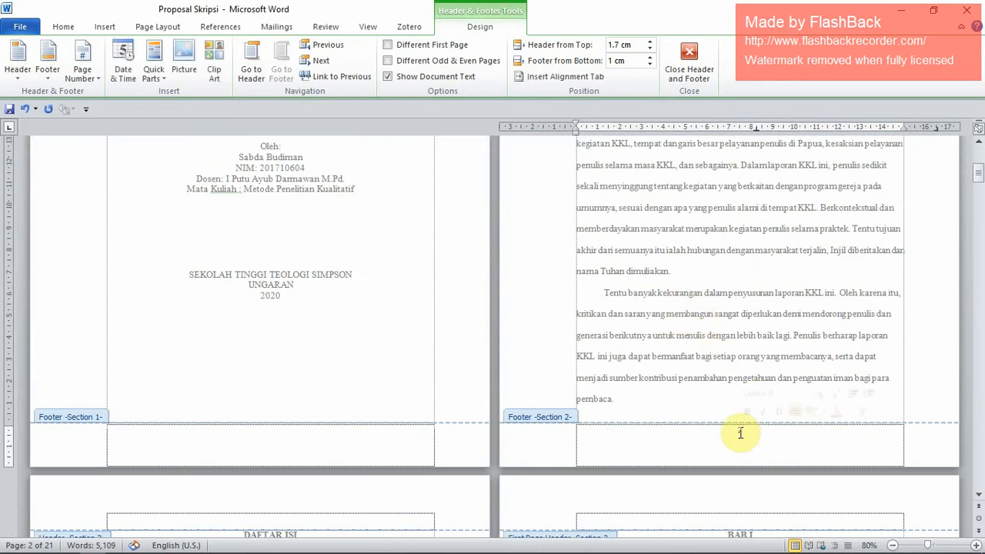
{"action": "right_click", "coordinate": [739, 433]}
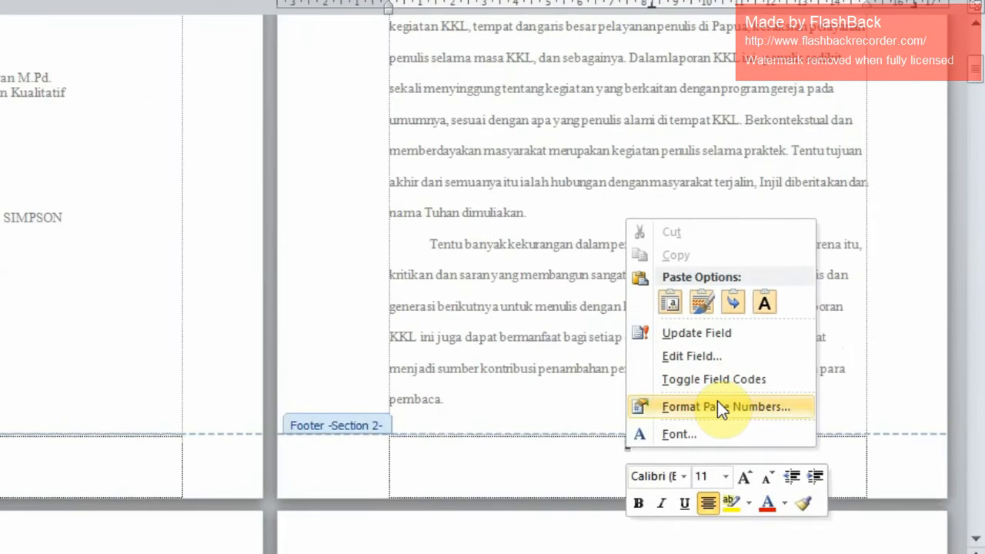
{"action": "left_click", "coordinate": [717, 401]}
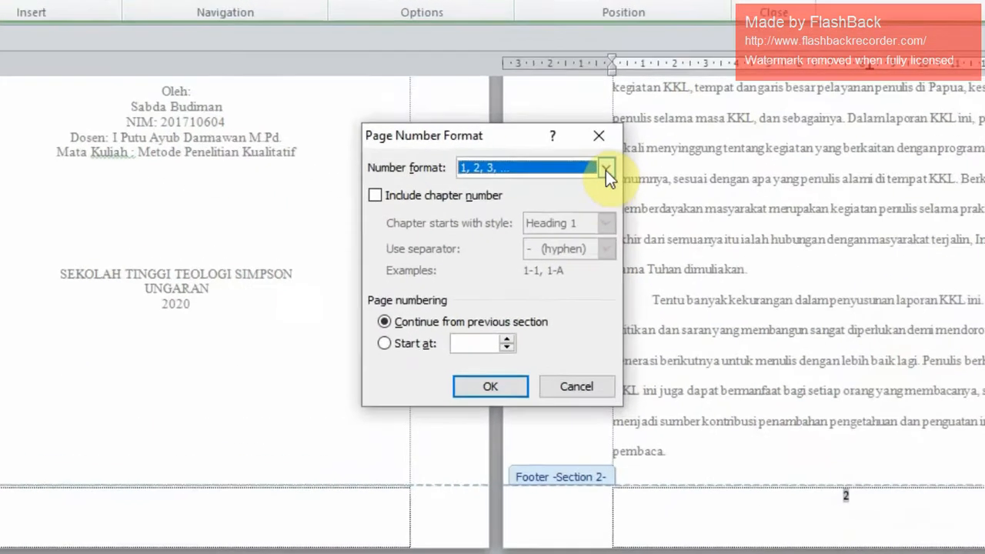
{"action": "left_click", "coordinate": [571, 199]}
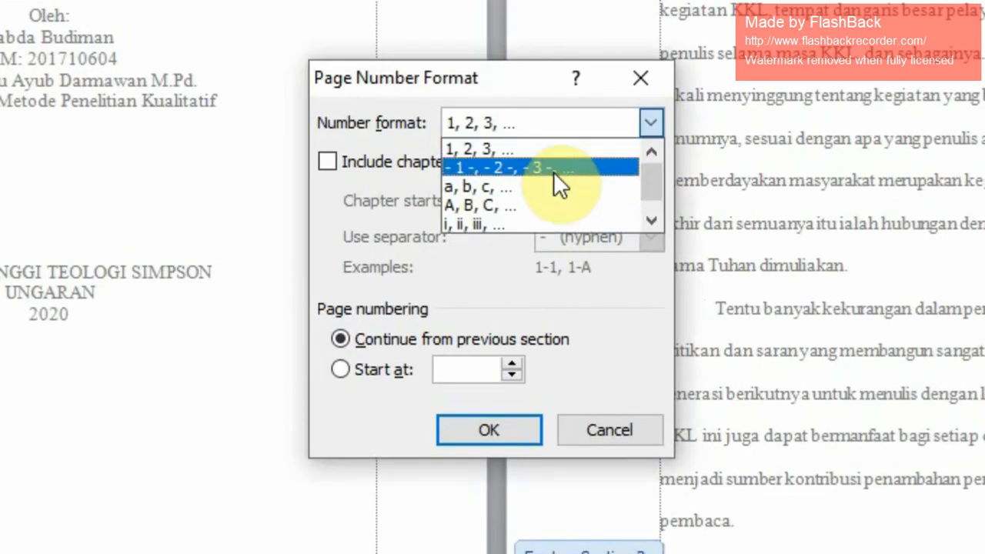
{"action": "left_click", "coordinate": [482, 222]}
{"action": "left_click", "coordinate": [349, 368]}
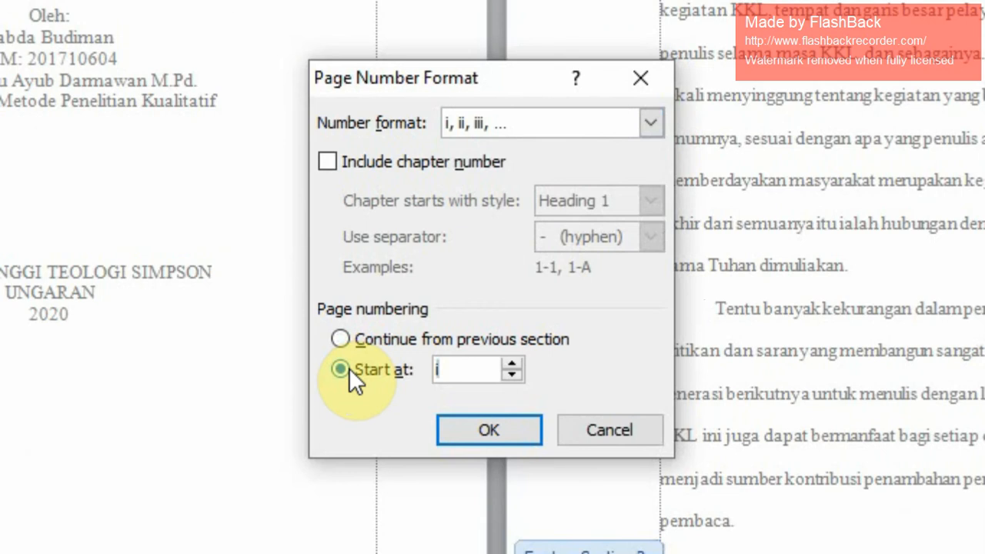
{"action": "left_click", "coordinate": [445, 373]}
{"action": "type", "text": "1"}
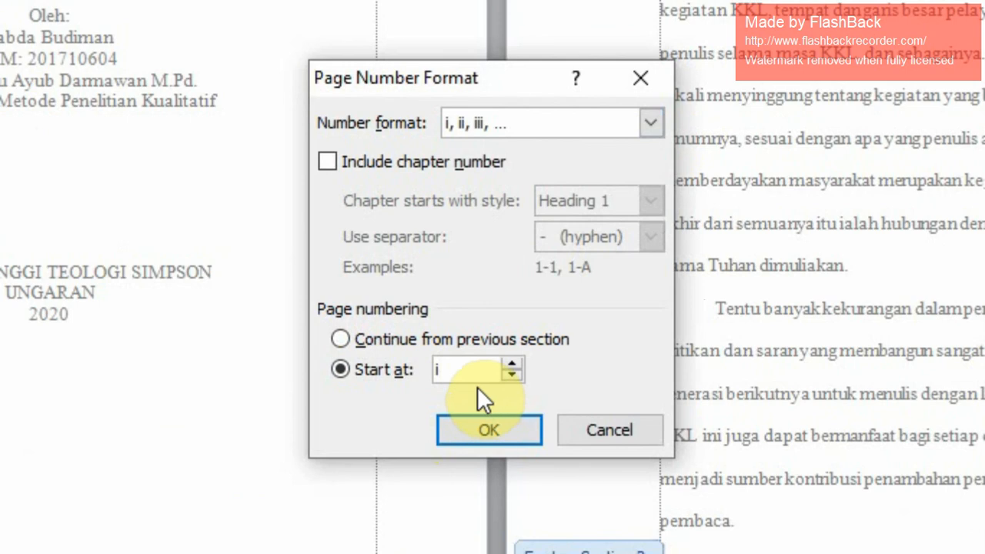
{"action": "left_click", "coordinate": [455, 420]}
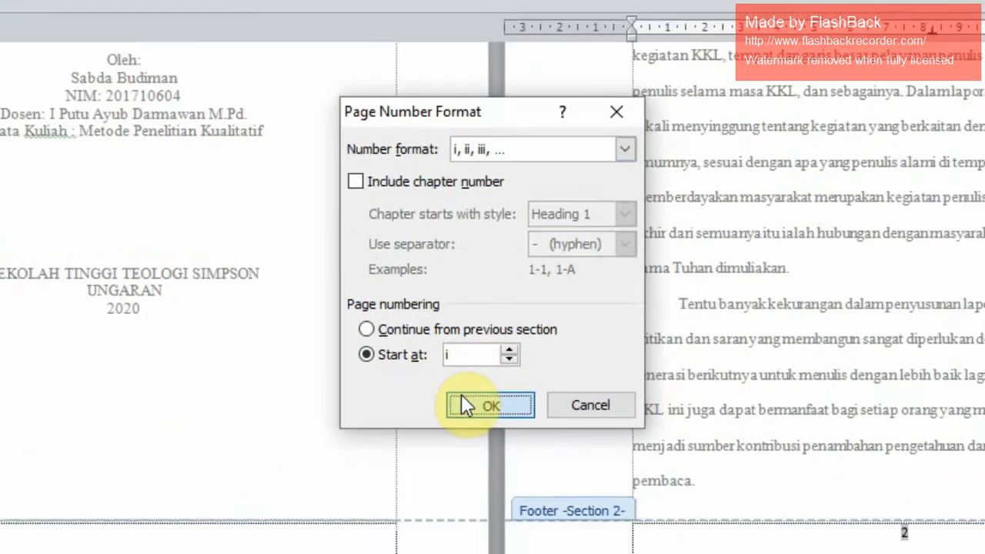
Check the footer page numbers on the KATA PENGANTAR and DAFTAR ISI pages, leave footer editing and look through the BAB I pages
{"action": "scroll", "coordinate": [655, 516], "scroll_direction": "down", "scroll_amount": 3}
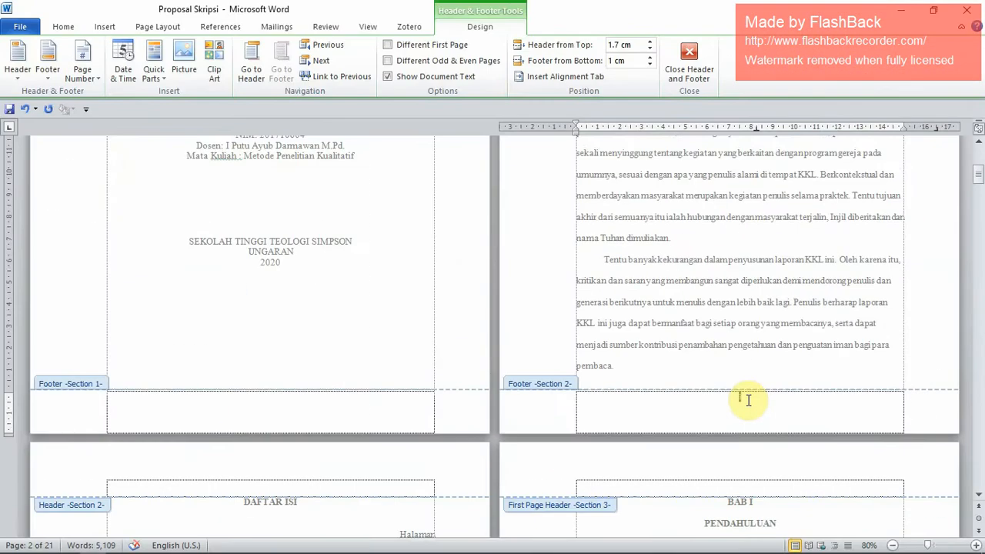
{"action": "scroll", "coordinate": [748, 400], "scroll_direction": "down", "scroll_amount": 10}
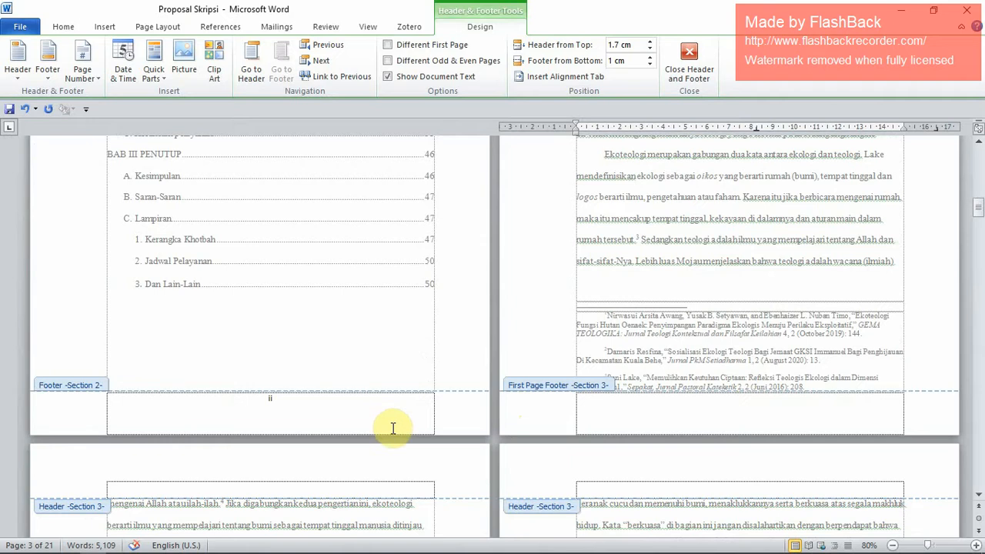
{"action": "scroll", "coordinate": [393, 428], "scroll_direction": "up", "scroll_amount": 6}
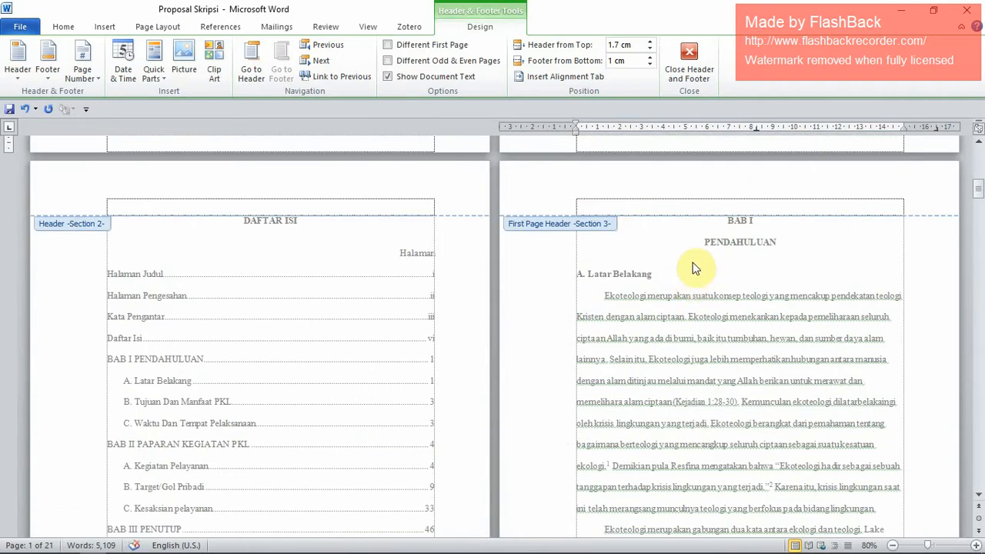
{"action": "scroll", "coordinate": [693, 268], "scroll_direction": "down", "scroll_amount": 5}
{"action": "scroll", "coordinate": [401, 323], "scroll_direction": "up", "scroll_amount": 5}
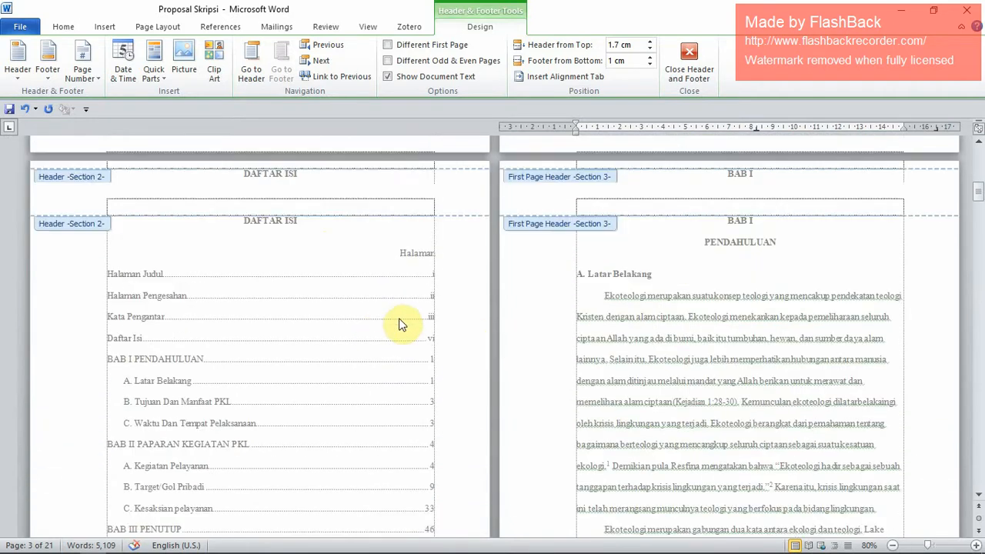
{"action": "scroll", "coordinate": [400, 324], "scroll_direction": "up", "scroll_amount": 1}
{"action": "scroll", "coordinate": [308, 260], "scroll_direction": "up", "scroll_amount": 2}
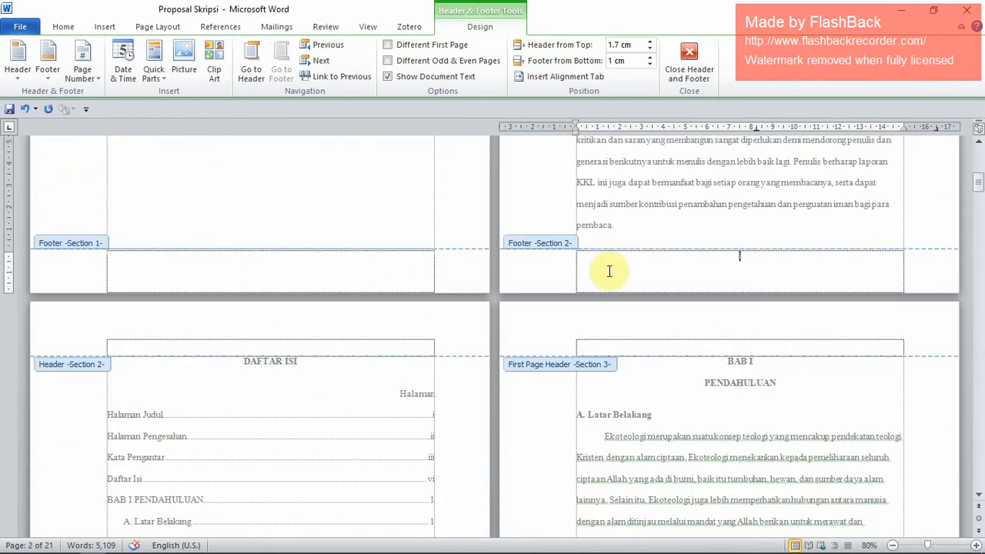
{"action": "scroll", "coordinate": [398, 308], "scroll_direction": "down", "scroll_amount": 5}
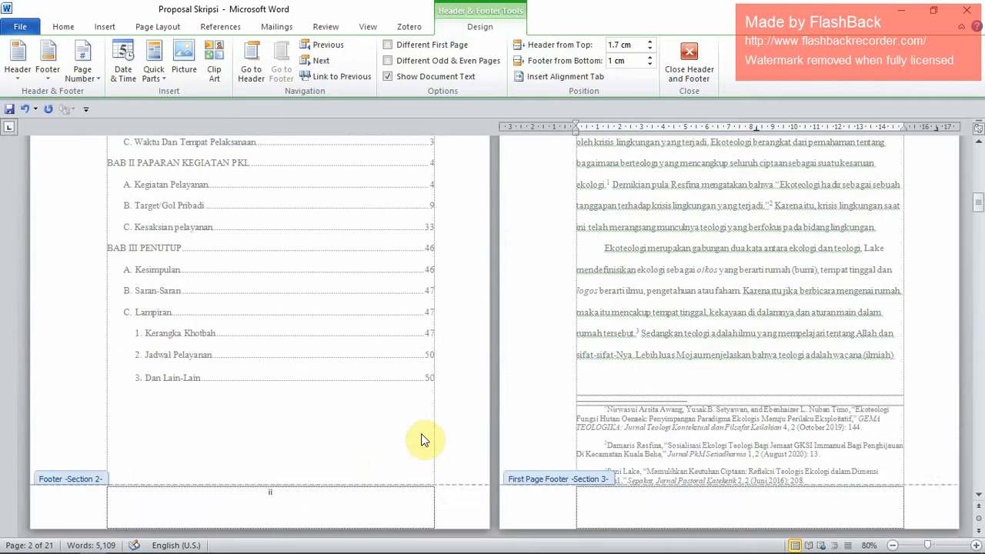
{"action": "scroll", "coordinate": [583, 384], "scroll_direction": "up", "scroll_amount": 5}
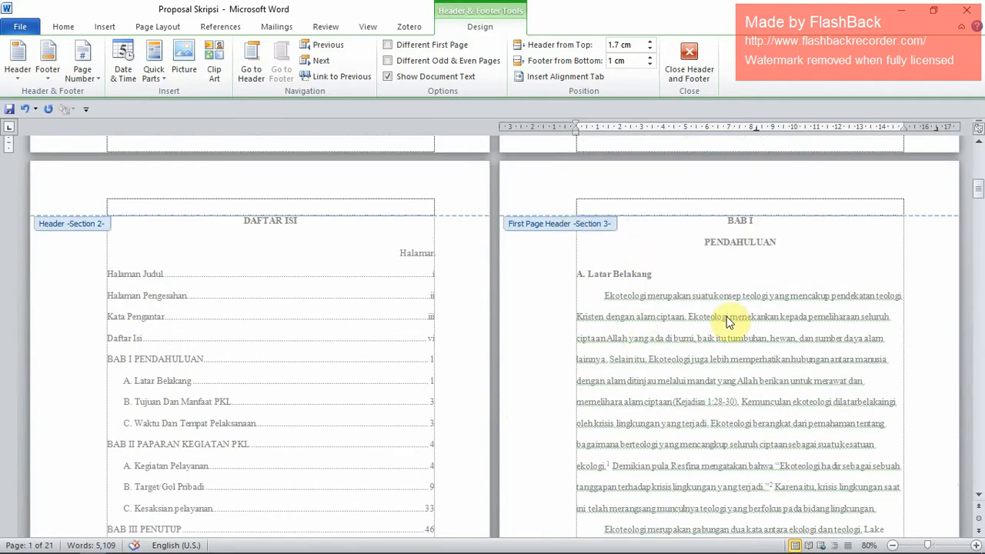
{"action": "double_click", "coordinate": [726, 317]}
{"action": "scroll", "coordinate": [726, 316], "scroll_direction": "down", "scroll_amount": 15}
{"action": "scroll", "coordinate": [727, 315], "scroll_direction": "up", "scroll_amount": 5}
{"action": "scroll", "coordinate": [725, 305], "scroll_direction": "down", "scroll_amount": 3}
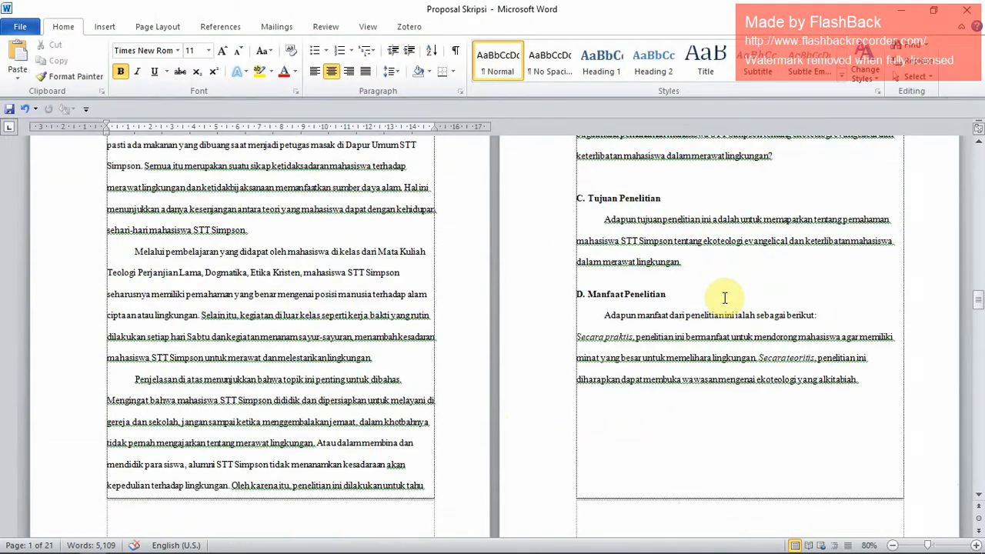
Insert a centred Plain Number 2 page number at the bottom of the page in the Section 3 first page footer under BAB I
{"action": "scroll", "coordinate": [725, 292], "scroll_direction": "up", "scroll_amount": 20}
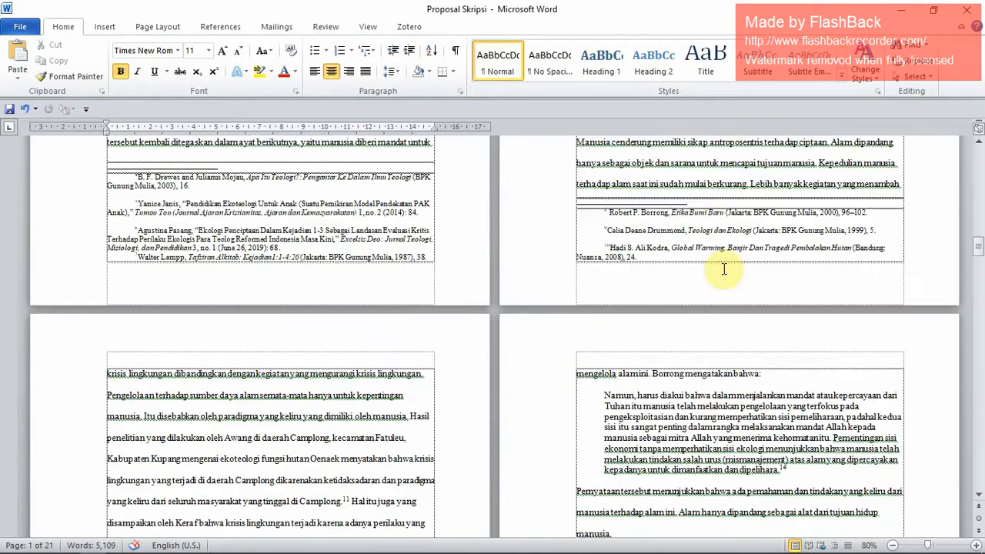
{"action": "scroll", "coordinate": [724, 266], "scroll_direction": "up", "scroll_amount": 20}
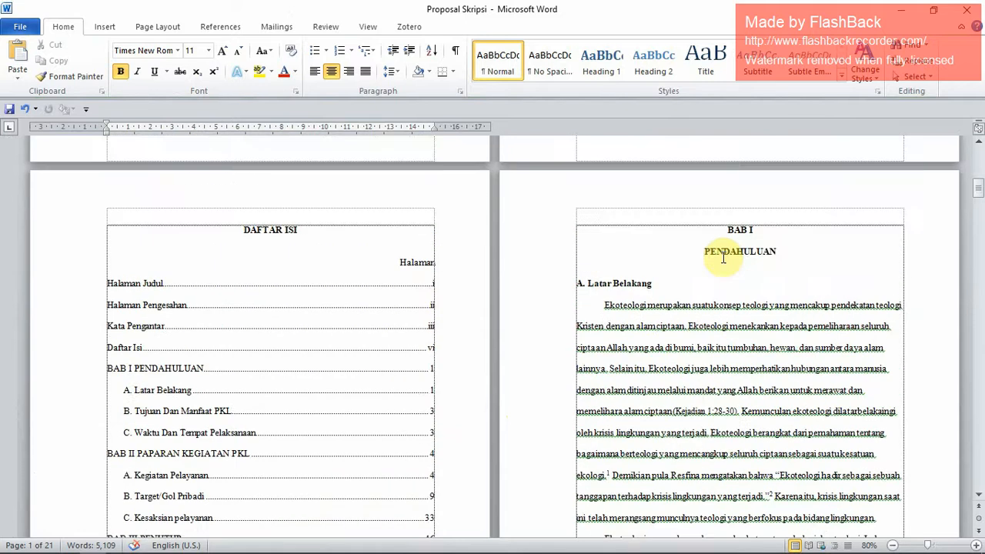
{"action": "scroll", "coordinate": [739, 254], "scroll_direction": "down", "scroll_amount": 6}
{"action": "scroll", "coordinate": [736, 248], "scroll_direction": "up", "scroll_amount": 9}
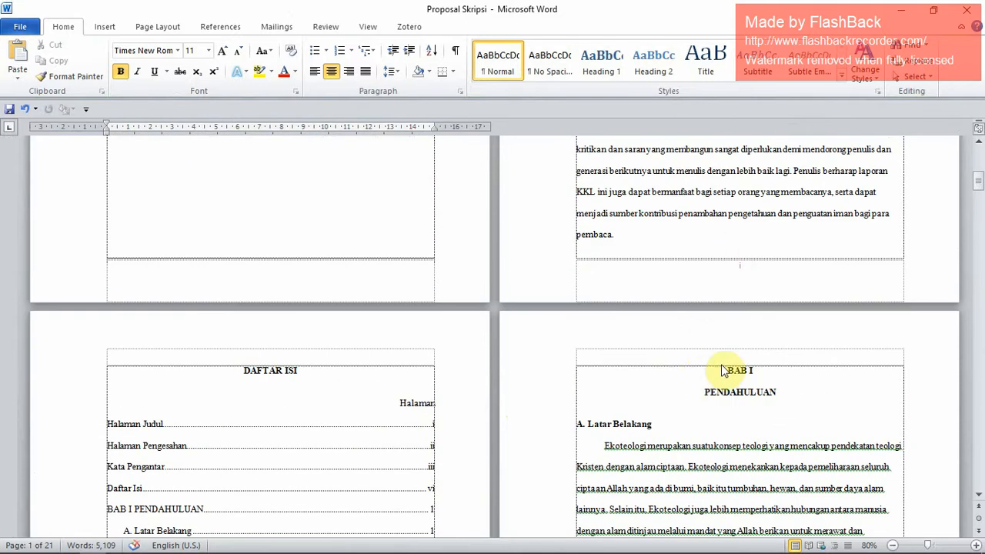
{"action": "scroll", "coordinate": [723, 370], "scroll_direction": "down", "scroll_amount": 12}
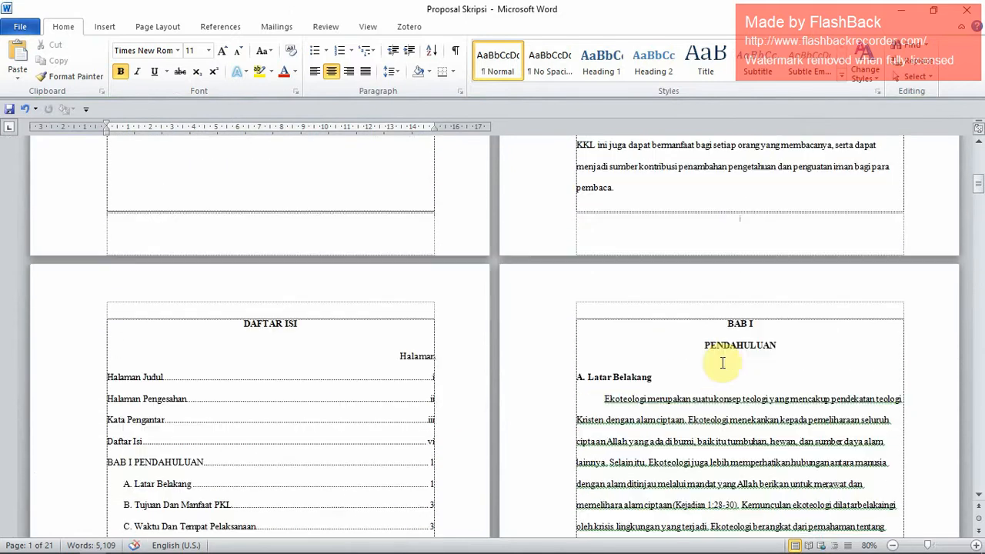
{"action": "scroll", "coordinate": [747, 446], "scroll_direction": "down", "scroll_amount": 2}
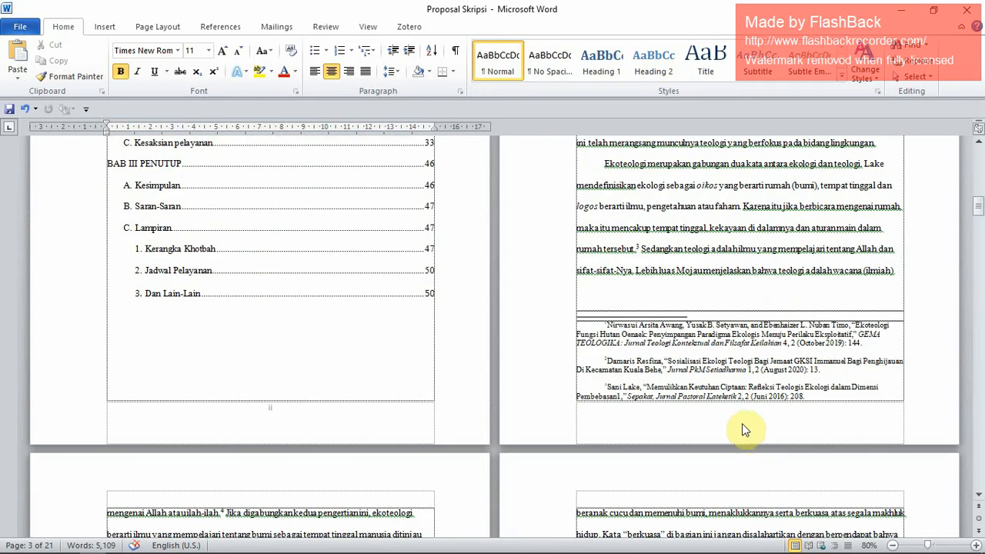
{"action": "double_click", "coordinate": [720, 412]}
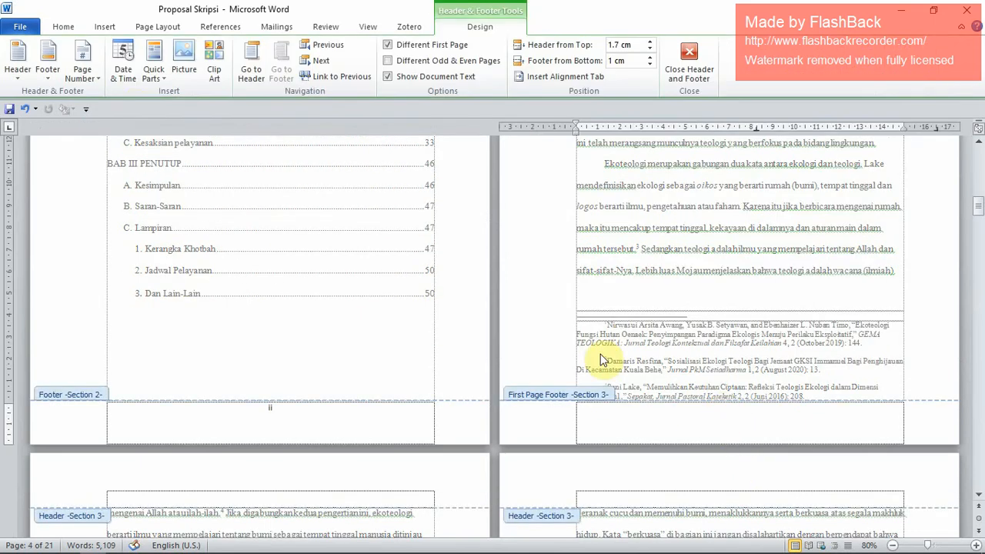
{"action": "left_click", "coordinate": [83, 66]}
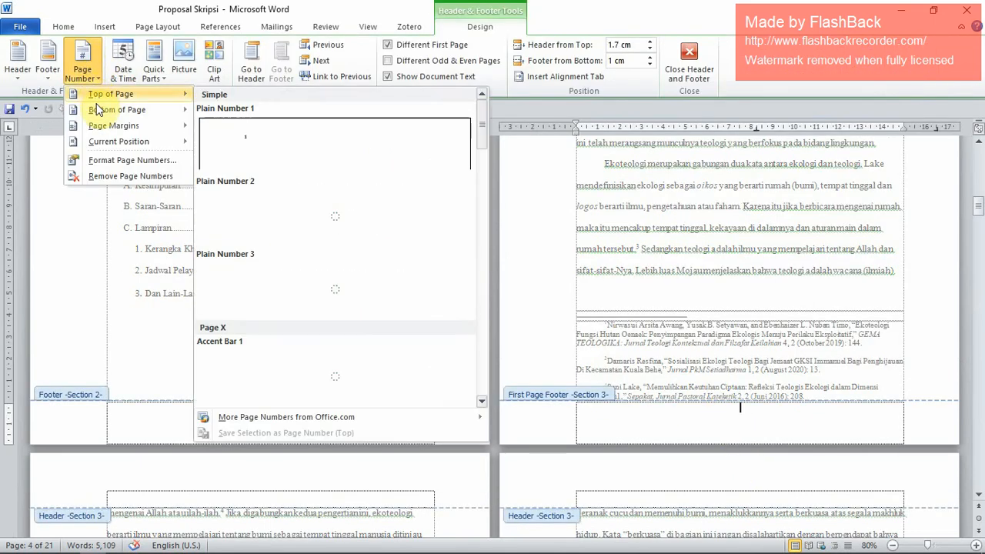
{"action": "mouse_move", "coordinate": [96, 103]}
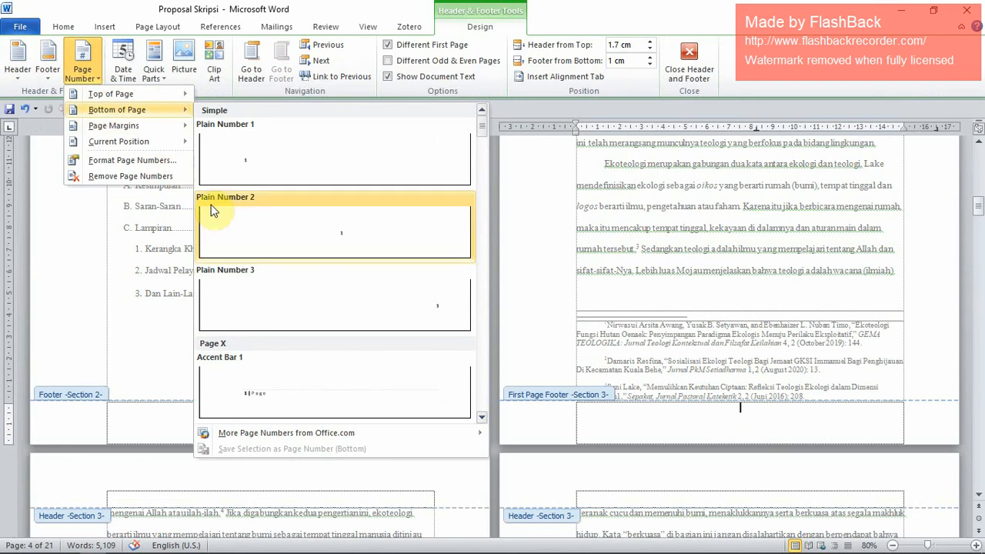
{"action": "left_click", "coordinate": [310, 223]}
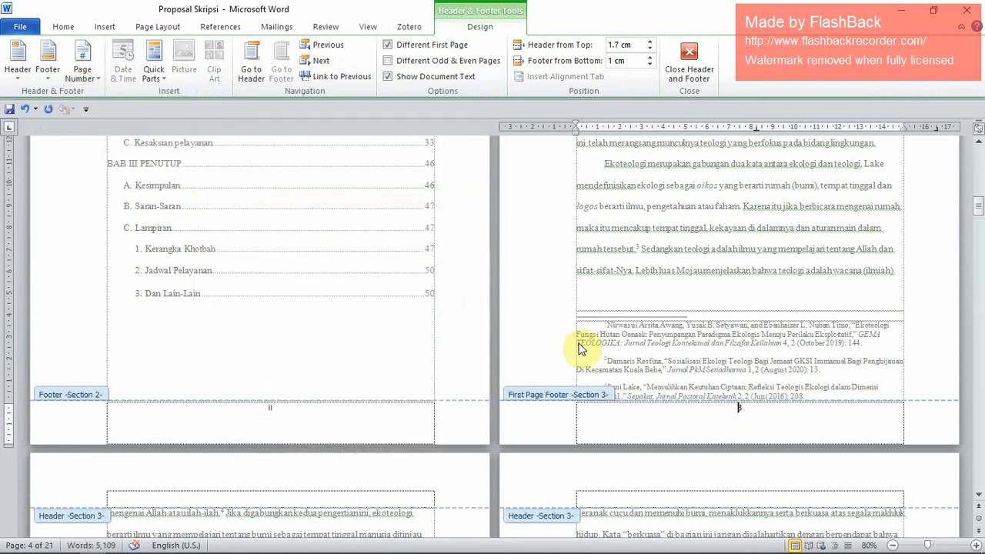
Start the Section 3 page numbering at 1 instead of continuing it from the previous section
{"action": "scroll", "coordinate": [695, 364], "scroll_direction": "up", "scroll_amount": 5}
{"action": "scroll", "coordinate": [695, 368], "scroll_direction": "up", "scroll_amount": 4}
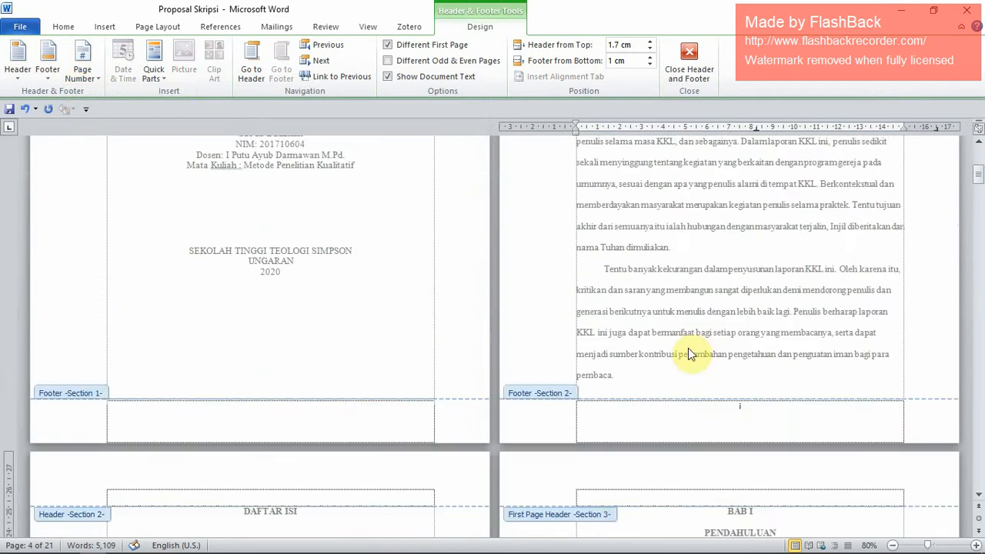
{"action": "scroll", "coordinate": [689, 348], "scroll_direction": "down", "scroll_amount": 8}
{"action": "scroll", "coordinate": [698, 336], "scroll_direction": "down", "scroll_amount": 3}
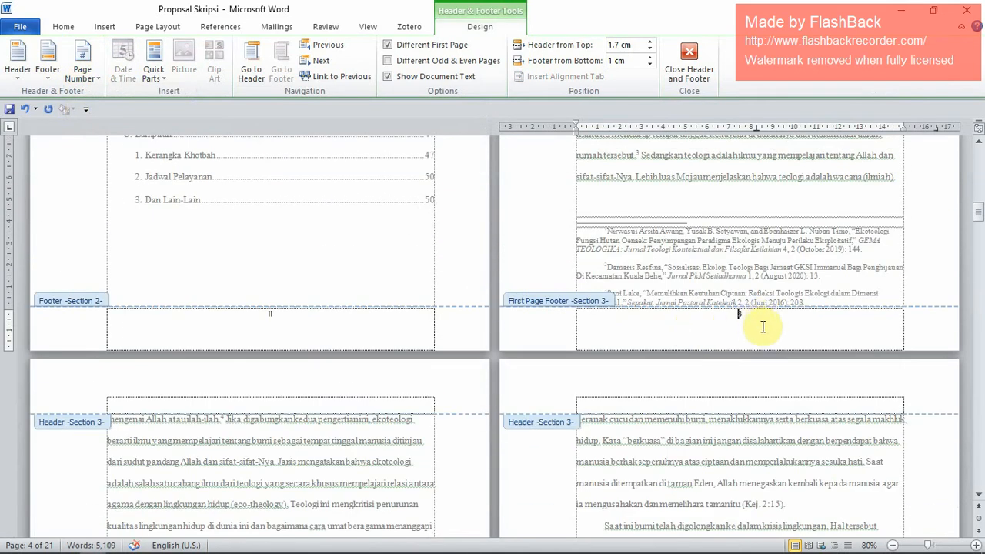
{"action": "scroll", "coordinate": [736, 317], "scroll_direction": "up", "scroll_amount": 20}
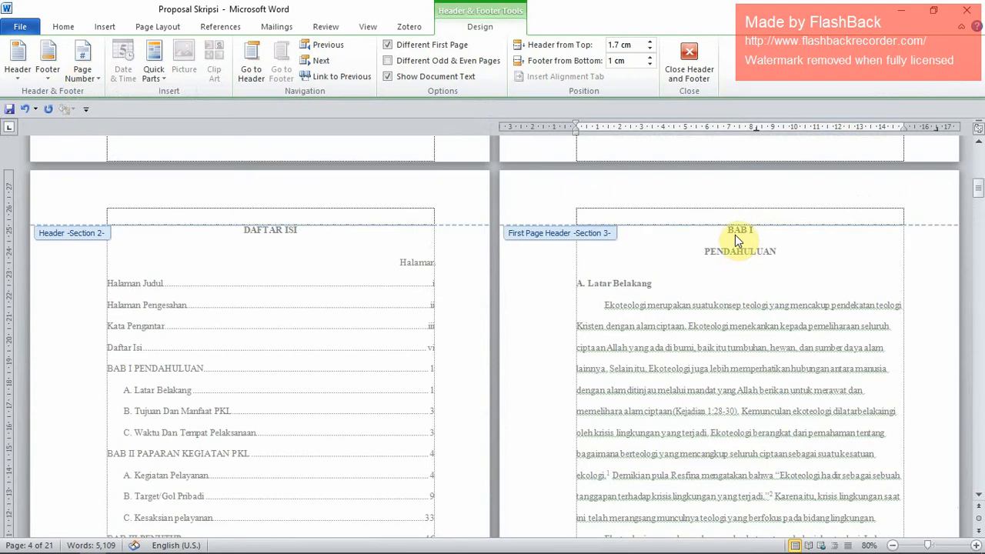
{"action": "scroll", "coordinate": [732, 213], "scroll_direction": "down", "scroll_amount": 18}
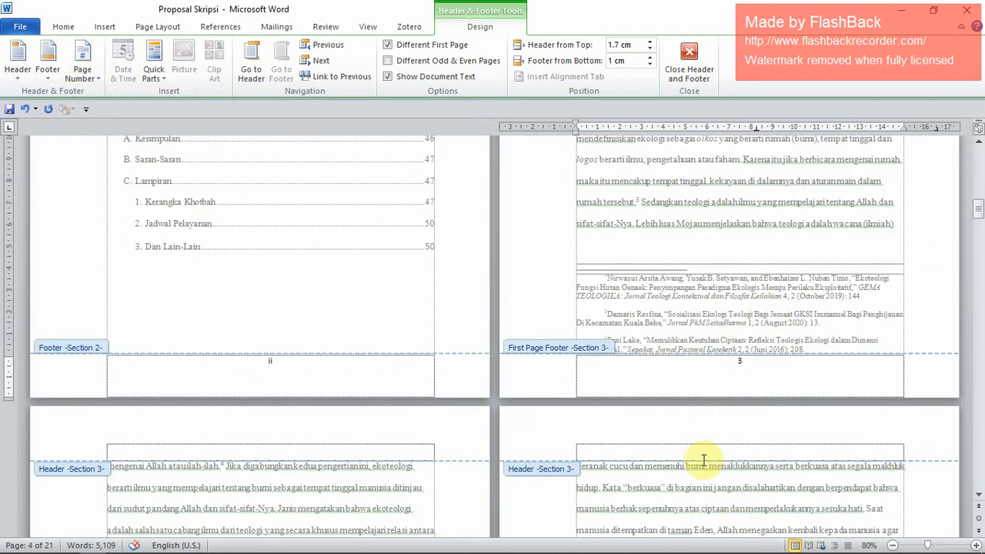
{"action": "double_click", "coordinate": [741, 361]}
{"action": "right_click", "coordinate": [741, 362]}
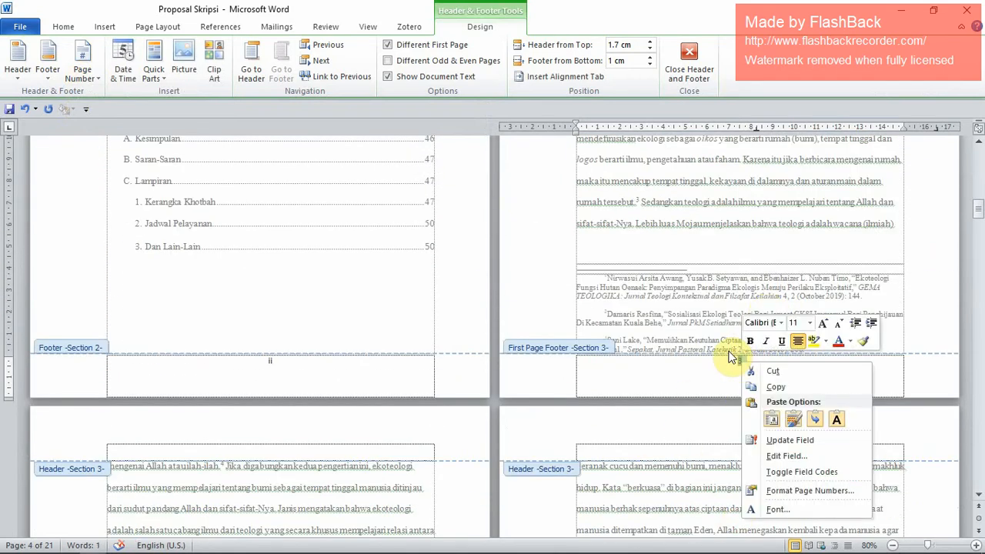
{"action": "left_click", "coordinate": [807, 492]}
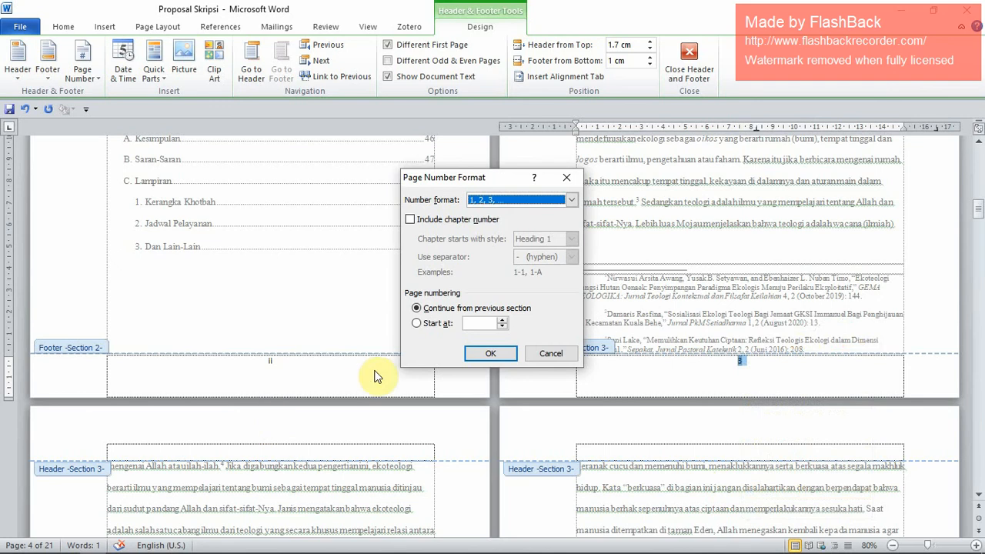
{"action": "left_click", "coordinate": [417, 324]}
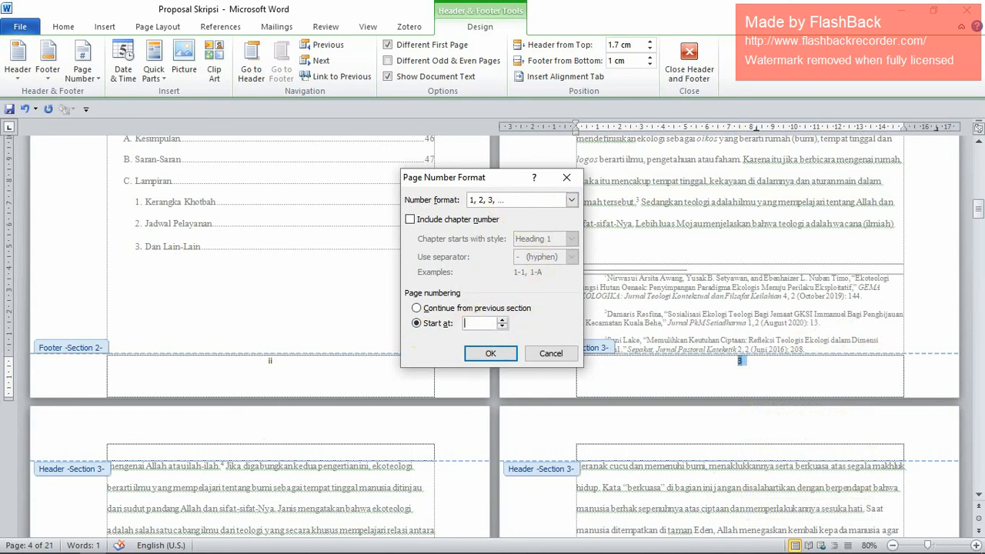
{"action": "left_click", "coordinate": [482, 354]}
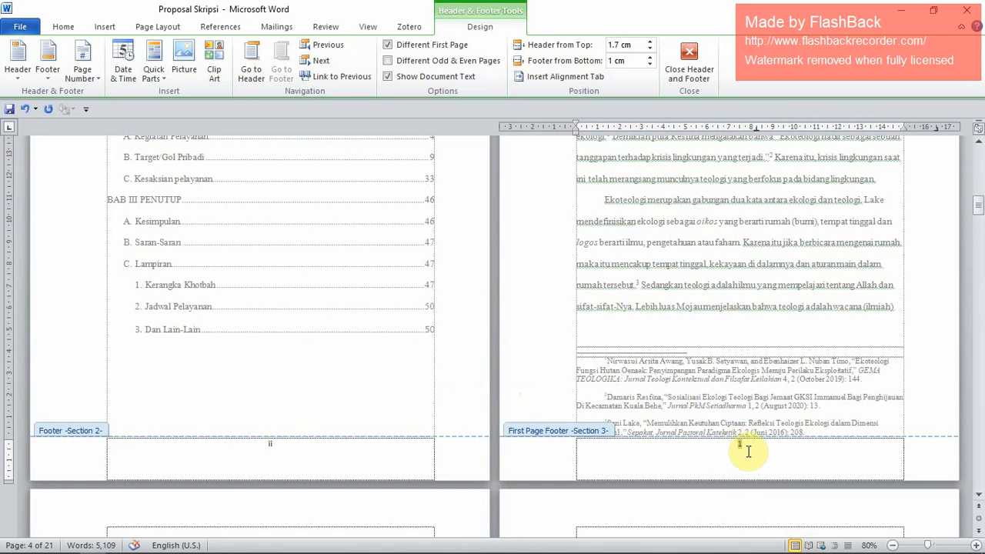
Insert a right-aligned Plain Number 3 page number at the top of the page in the Section 3 header on BAB I's second page
{"action": "scroll", "coordinate": [745, 453], "scroll_direction": "down", "scroll_amount": 5}
{"action": "scroll", "coordinate": [764, 243], "scroll_direction": "up", "scroll_amount": 1}
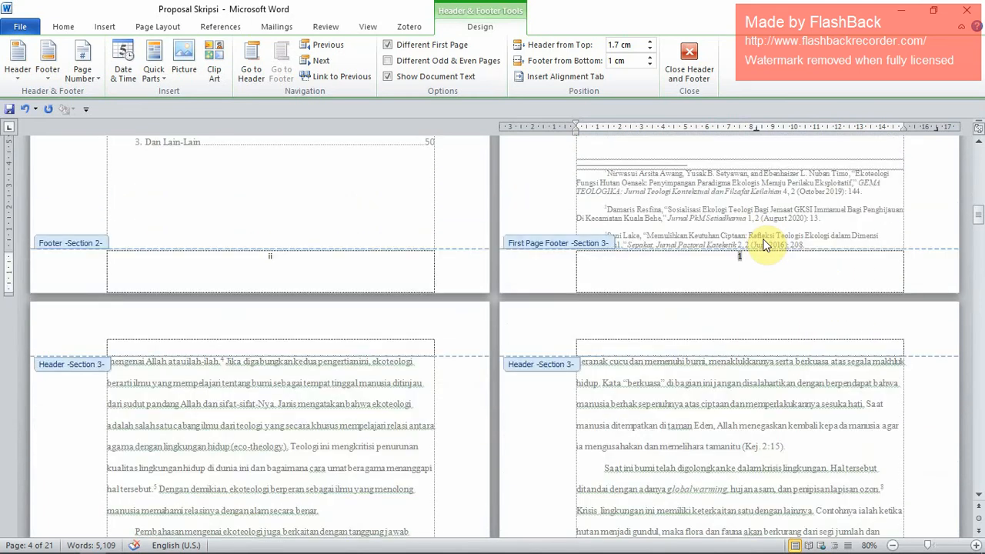
{"action": "scroll", "coordinate": [352, 286], "scroll_direction": "down", "scroll_amount": 3}
{"action": "left_click", "coordinate": [272, 208]}
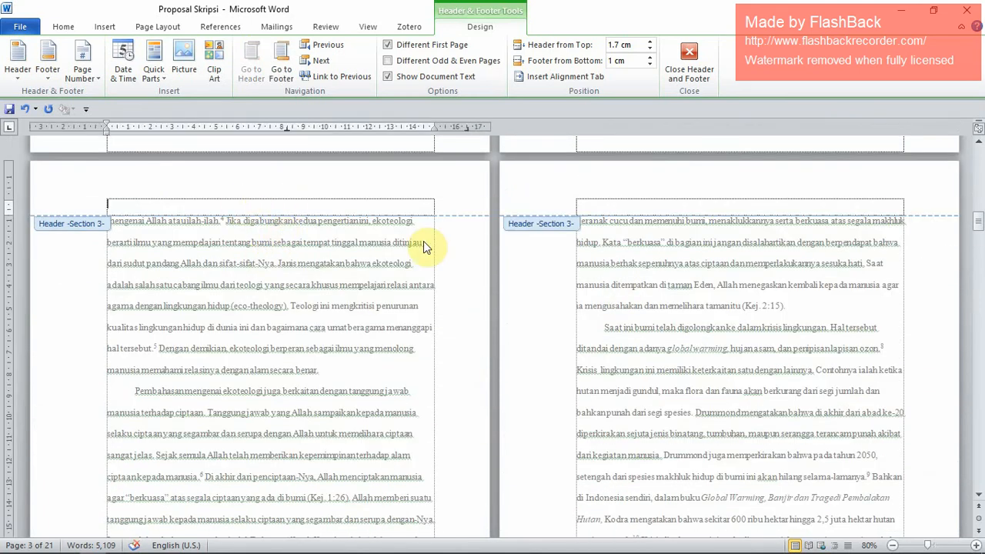
{"action": "scroll", "coordinate": [654, 321], "scroll_direction": "up", "scroll_amount": 7}
{"action": "scroll", "coordinate": [658, 304], "scroll_direction": "up", "scroll_amount": 4}
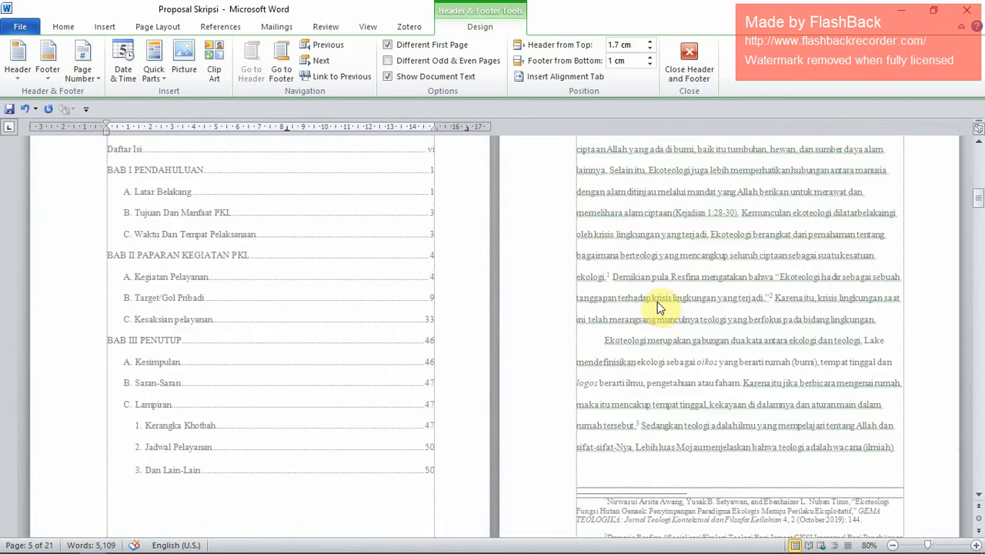
{"action": "scroll", "coordinate": [470, 268], "scroll_direction": "down", "scroll_amount": 8}
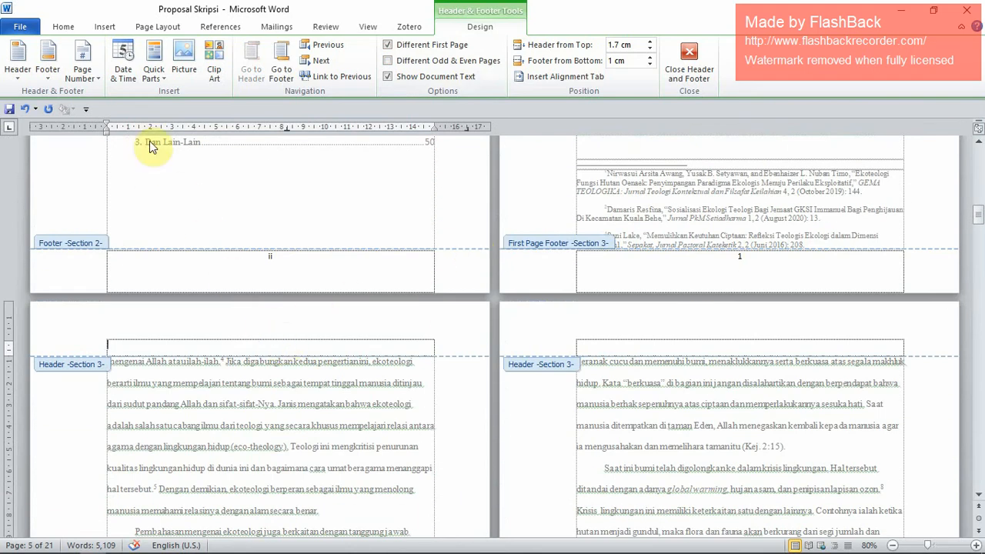
{"action": "left_click", "coordinate": [82, 64]}
{"action": "mouse_move", "coordinate": [97, 94]}
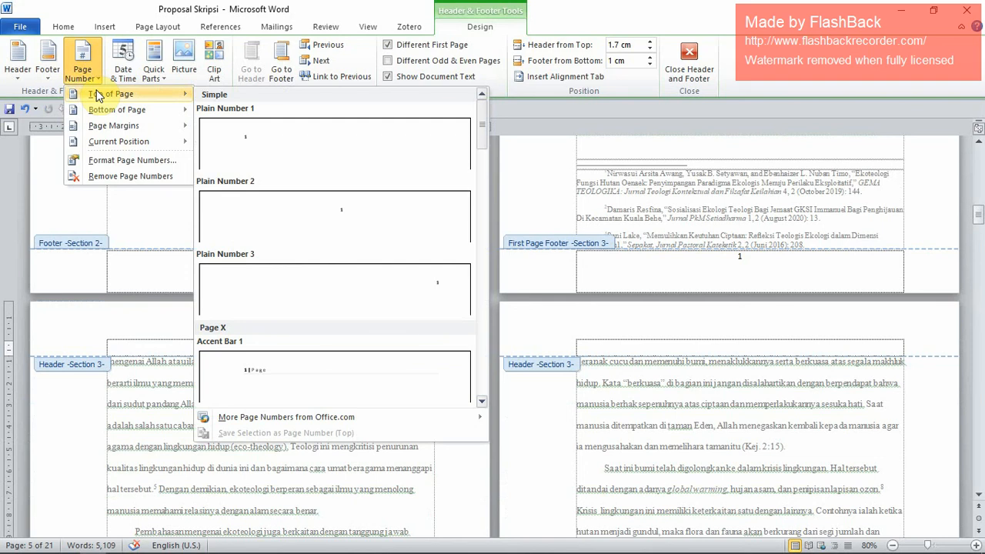
{"action": "left_click", "coordinate": [436, 291]}
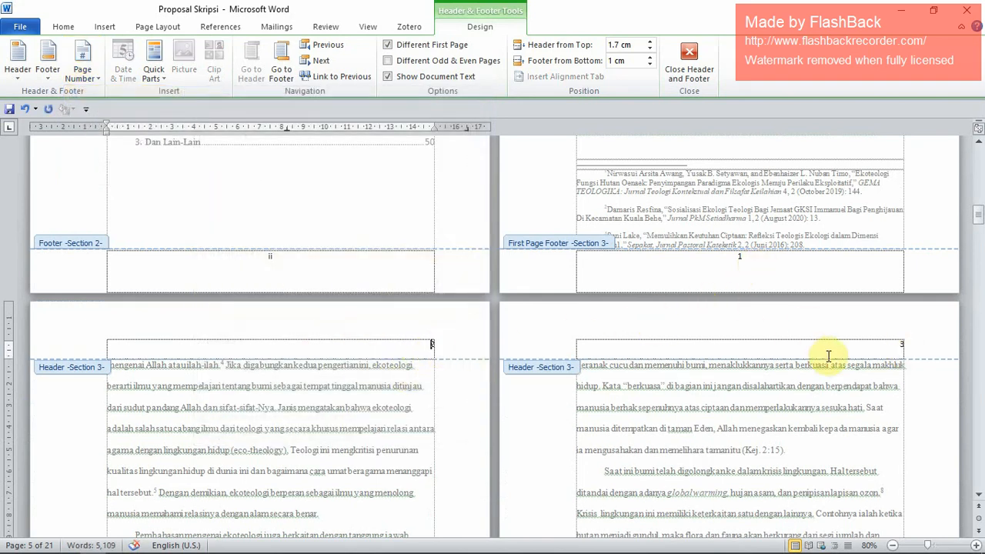
Check the page numbers on the remaining BAB I pages and in the header and footer of the BAB II opening page
{"action": "scroll", "coordinate": [820, 354], "scroll_direction": "down", "scroll_amount": 15}
{"action": "scroll", "coordinate": [647, 385], "scroll_direction": "down", "scroll_amount": 12}
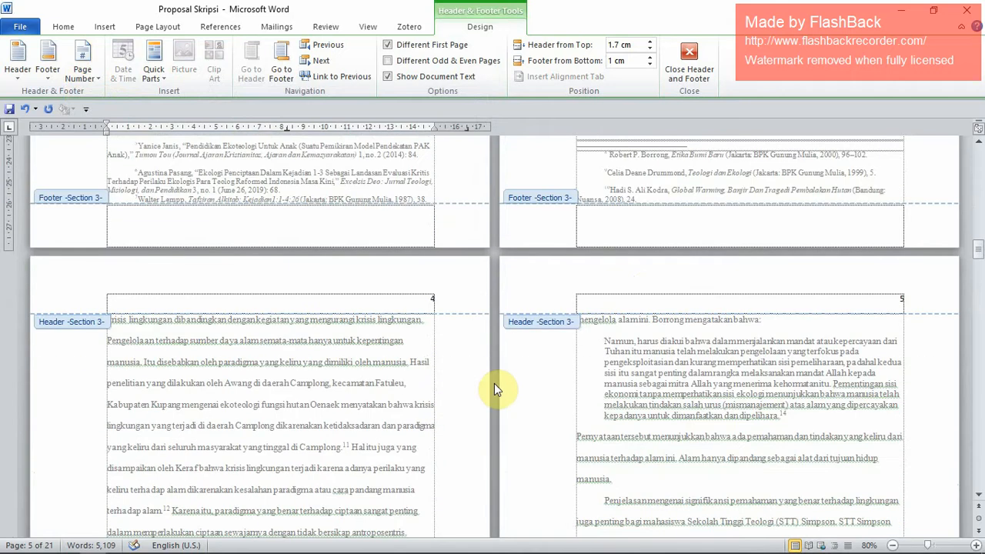
{"action": "scroll", "coordinate": [584, 424], "scroll_direction": "down", "scroll_amount": 10}
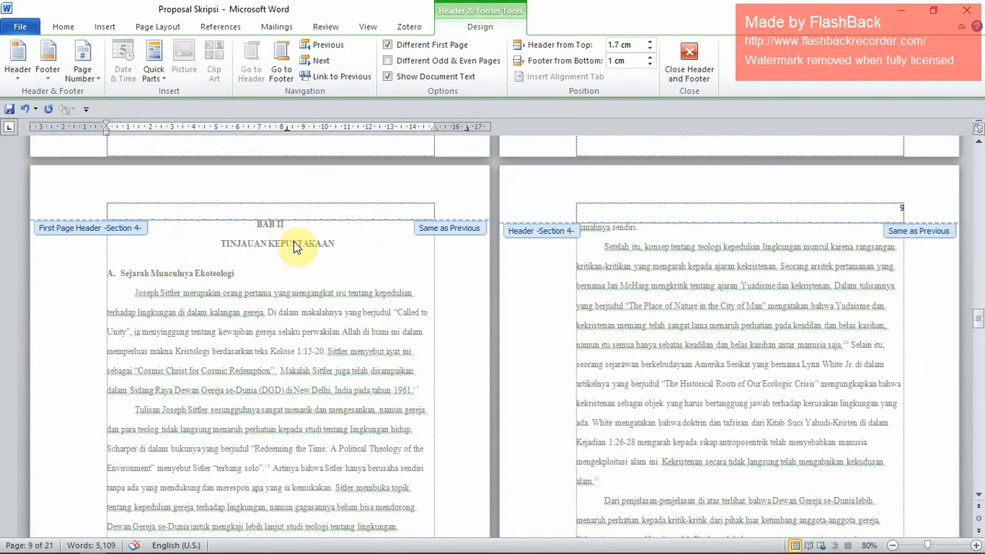
{"action": "left_click", "coordinate": [287, 213]}
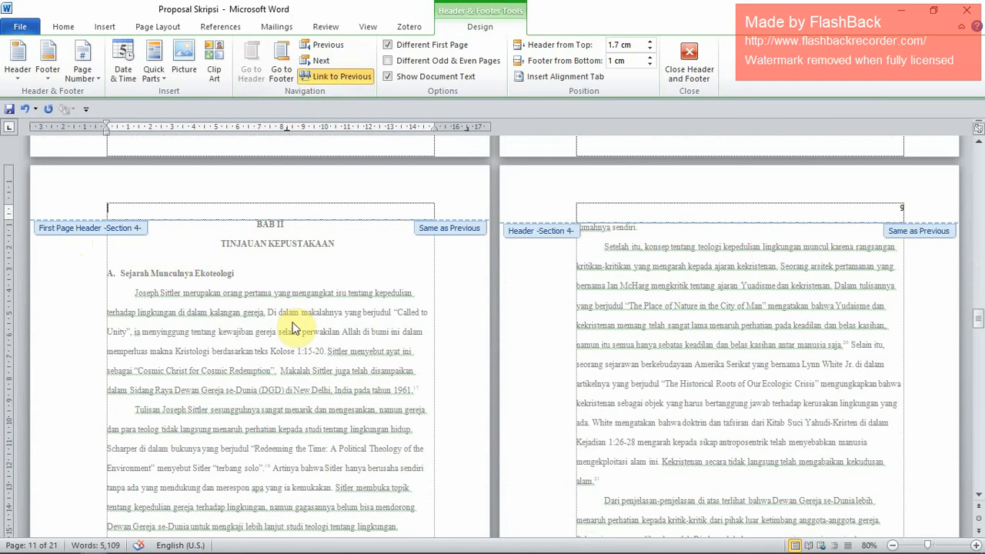
{"action": "scroll", "coordinate": [296, 342], "scroll_direction": "down", "scroll_amount": 1}
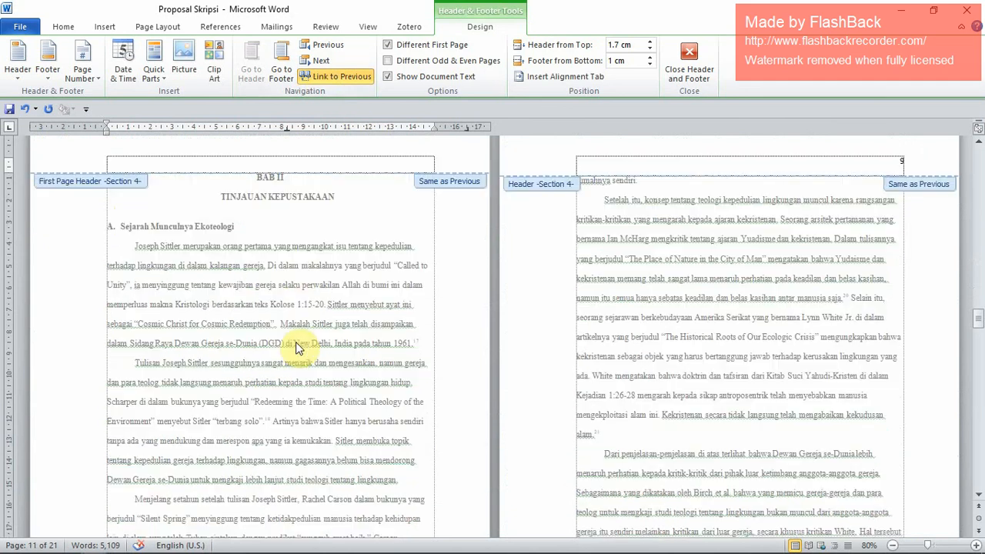
{"action": "scroll", "coordinate": [296, 342], "scroll_direction": "down", "scroll_amount": 10}
{"action": "scroll", "coordinate": [298, 339], "scroll_direction": "up", "scroll_amount": 12}
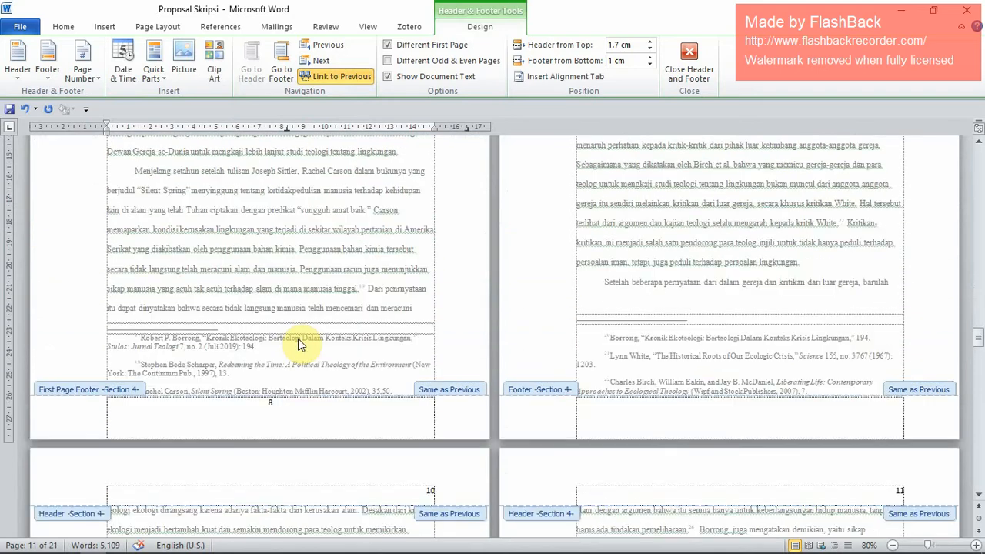
Examine the header page numbers and empty footers across the remaining Section 4 pages of BAB II
{"action": "scroll", "coordinate": [302, 333], "scroll_direction": "down", "scroll_amount": 17}
{"action": "scroll", "coordinate": [311, 327], "scroll_direction": "down", "scroll_amount": 12}
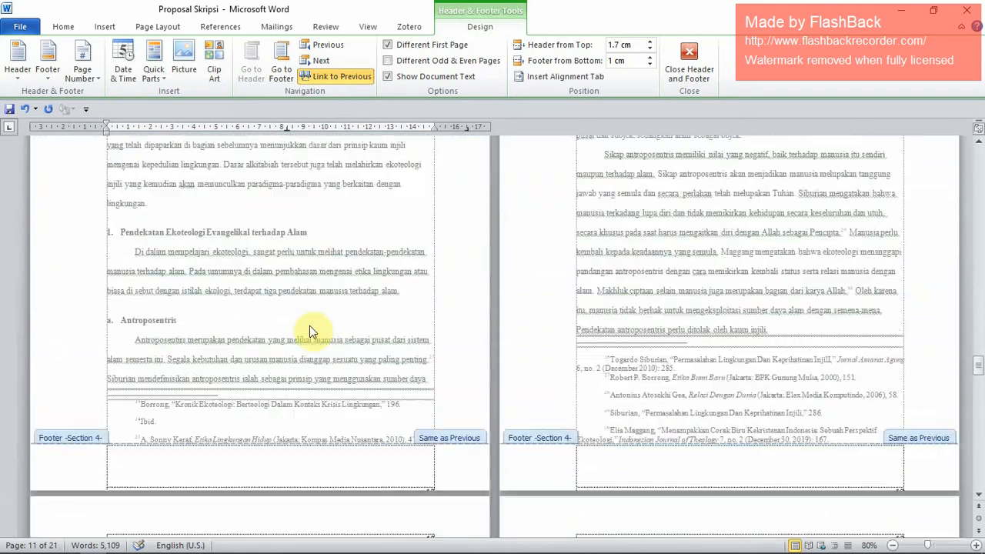
{"action": "scroll", "coordinate": [484, 364], "scroll_direction": "down", "scroll_amount": 12}
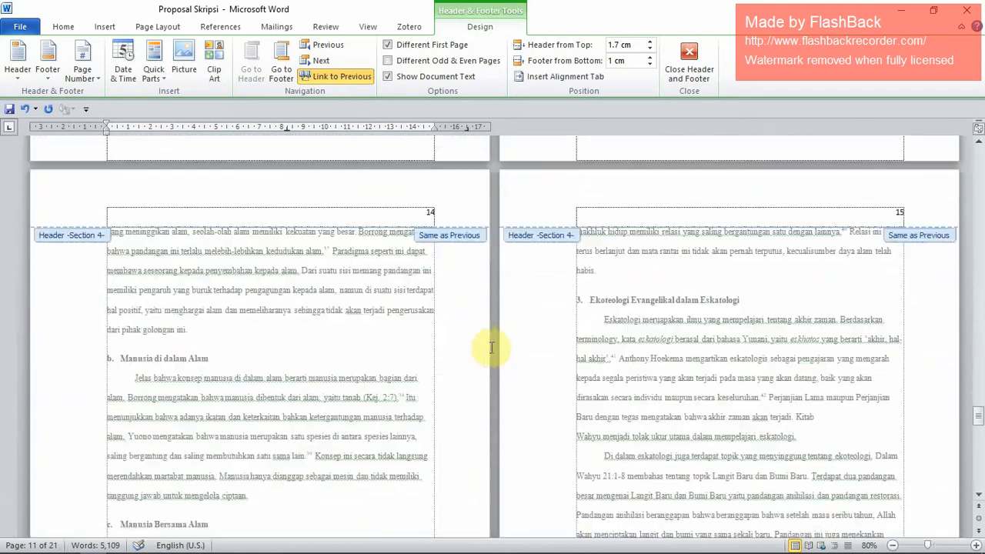
{"action": "scroll", "coordinate": [492, 346], "scroll_direction": "down", "scroll_amount": 10}
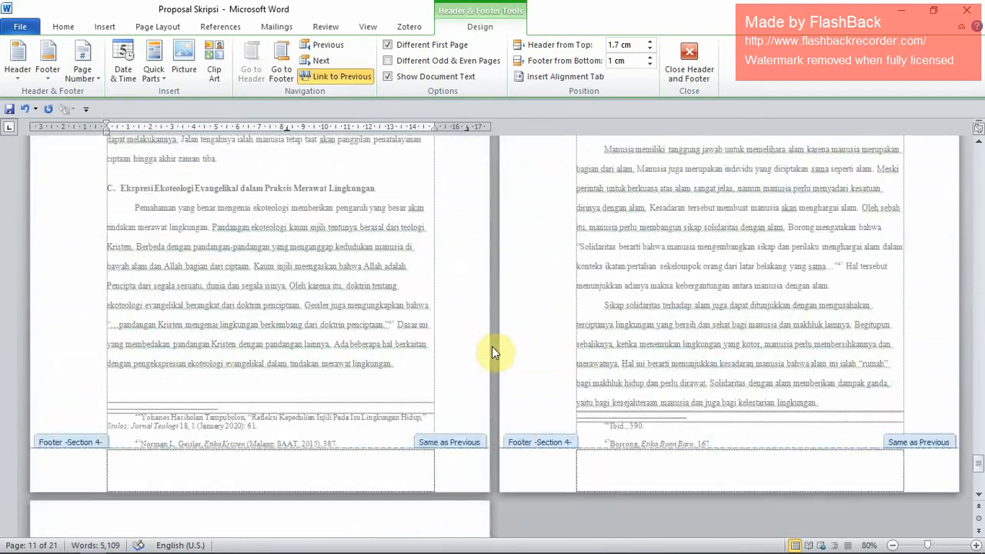
{"action": "scroll", "coordinate": [497, 342], "scroll_direction": "up", "scroll_amount": 6}
{"action": "scroll", "coordinate": [496, 347], "scroll_direction": "up", "scroll_amount": 5}
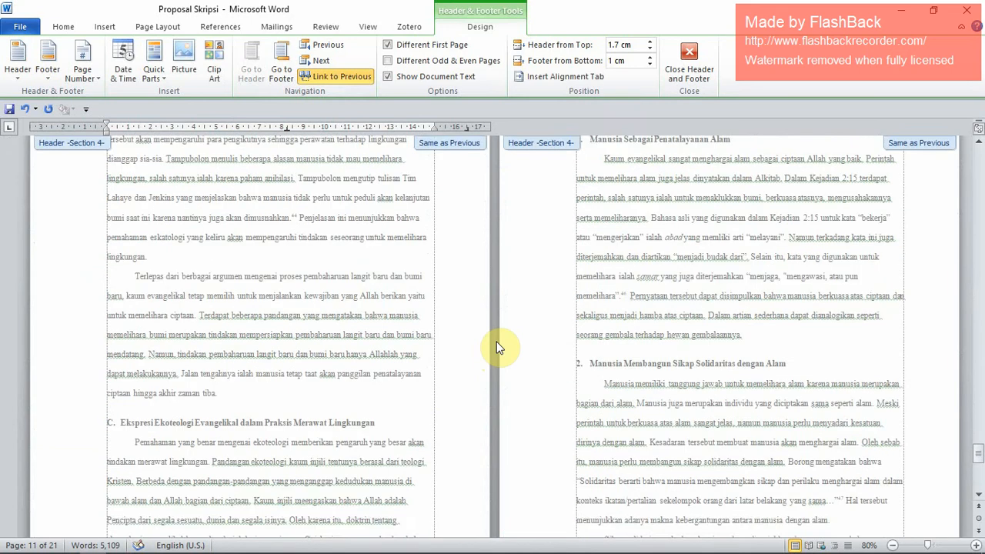
{"action": "scroll", "coordinate": [499, 348], "scroll_direction": "up", "scroll_amount": 12}
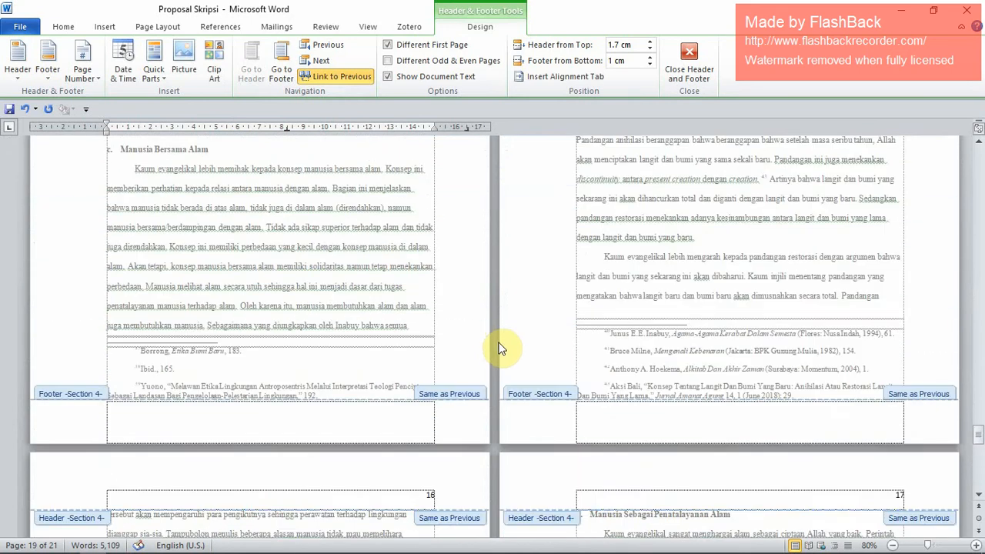
{"action": "scroll", "coordinate": [498, 349], "scroll_direction": "up", "scroll_amount": 5}
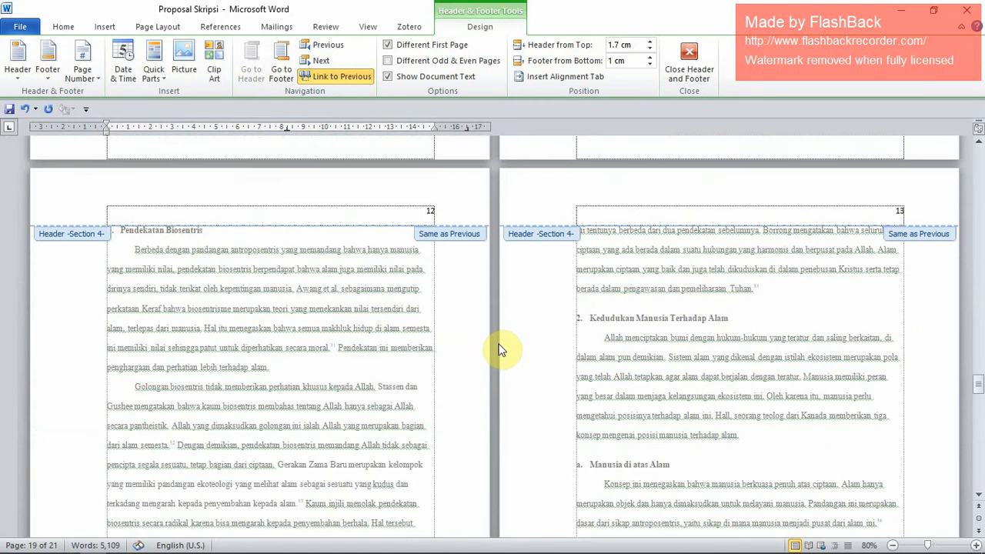
{"action": "scroll", "coordinate": [499, 350], "scroll_direction": "up", "scroll_amount": 4}
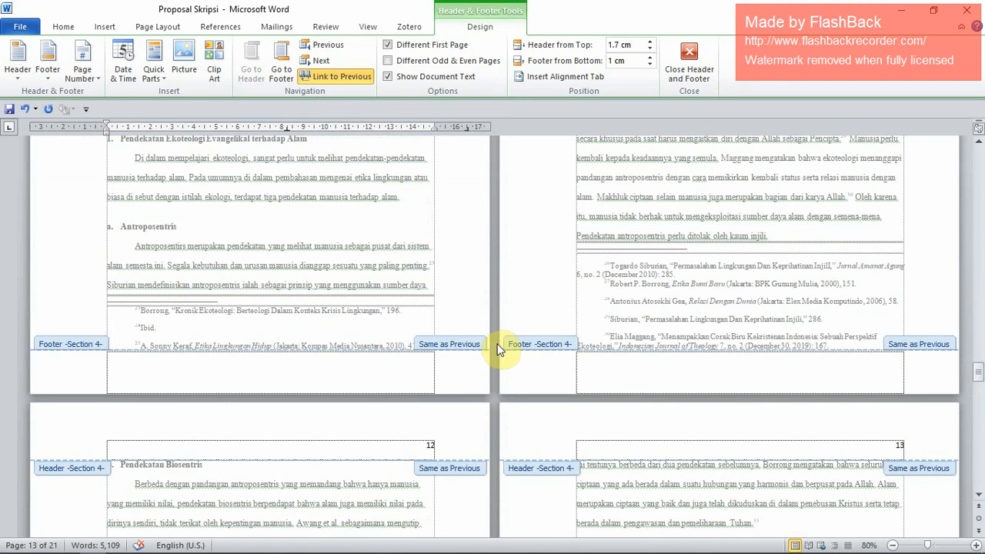
Compare the page numbers on the BAB II opening page with those through the last page, and close header and footer editing
{"action": "scroll", "coordinate": [498, 350], "scroll_direction": "up", "scroll_amount": 12}
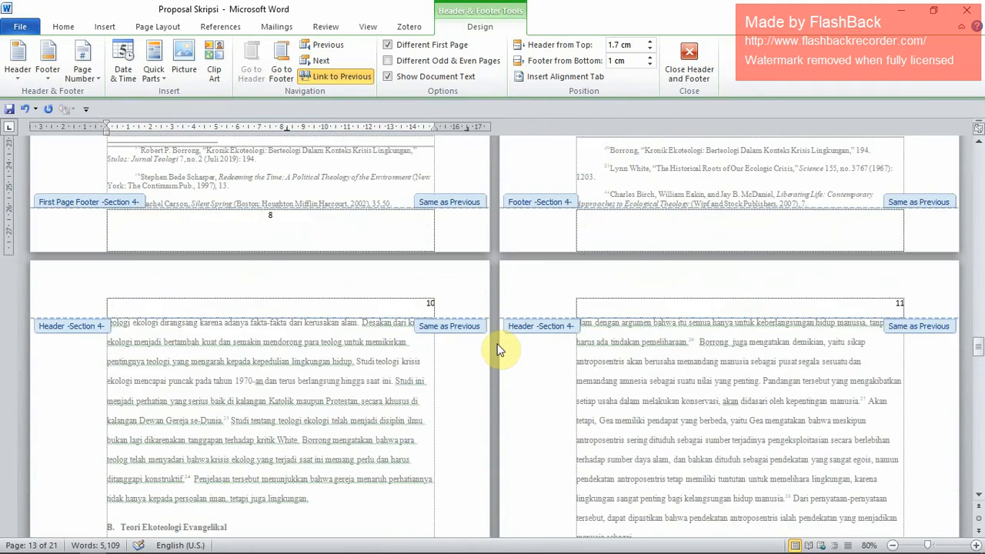
{"action": "scroll", "coordinate": [499, 350], "scroll_direction": "up", "scroll_amount": 3}
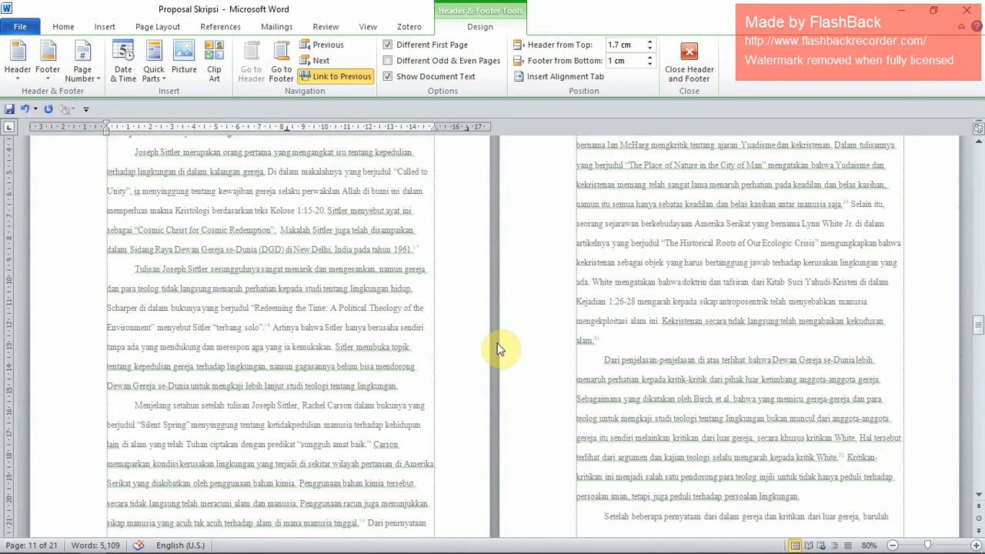
{"action": "scroll", "coordinate": [499, 350], "scroll_direction": "up", "scroll_amount": 5}
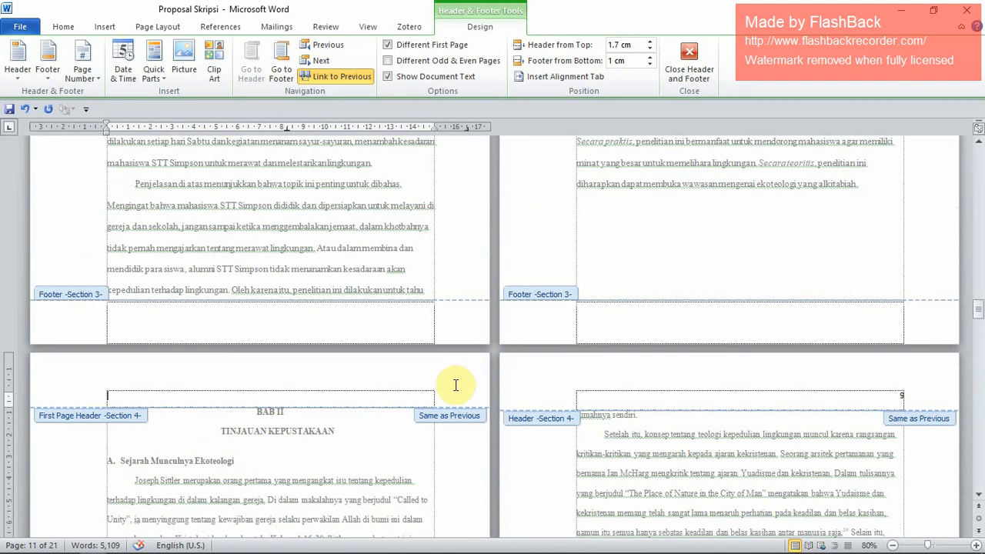
{"action": "scroll", "coordinate": [755, 453], "scroll_direction": "down", "scroll_amount": 15}
{"action": "scroll", "coordinate": [730, 521], "scroll_direction": "down", "scroll_amount": 15}
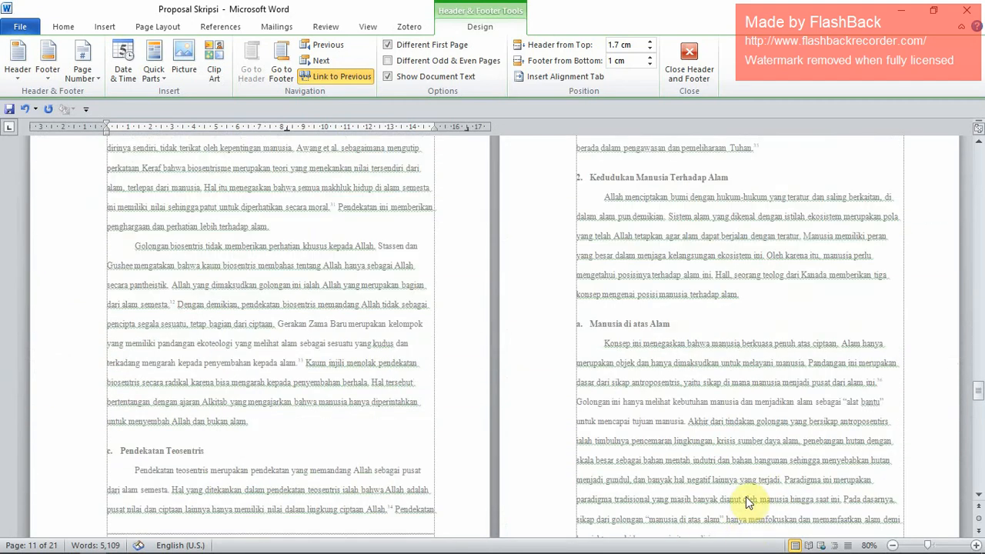
{"action": "scroll", "coordinate": [757, 442], "scroll_direction": "down", "scroll_amount": 4}
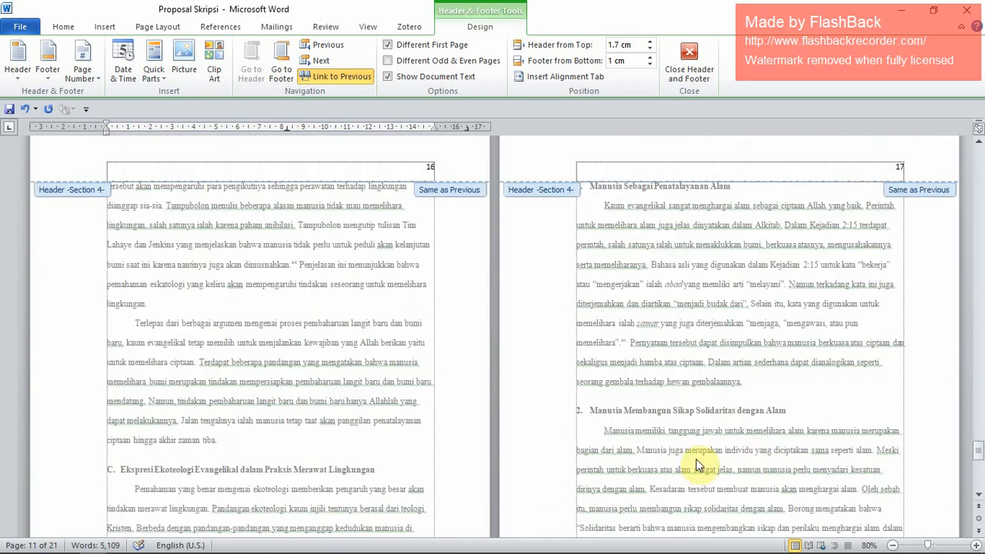
{"action": "scroll", "coordinate": [686, 389], "scroll_direction": "down", "scroll_amount": 5}
{"action": "scroll", "coordinate": [374, 429], "scroll_direction": "down", "scroll_amount": 8}
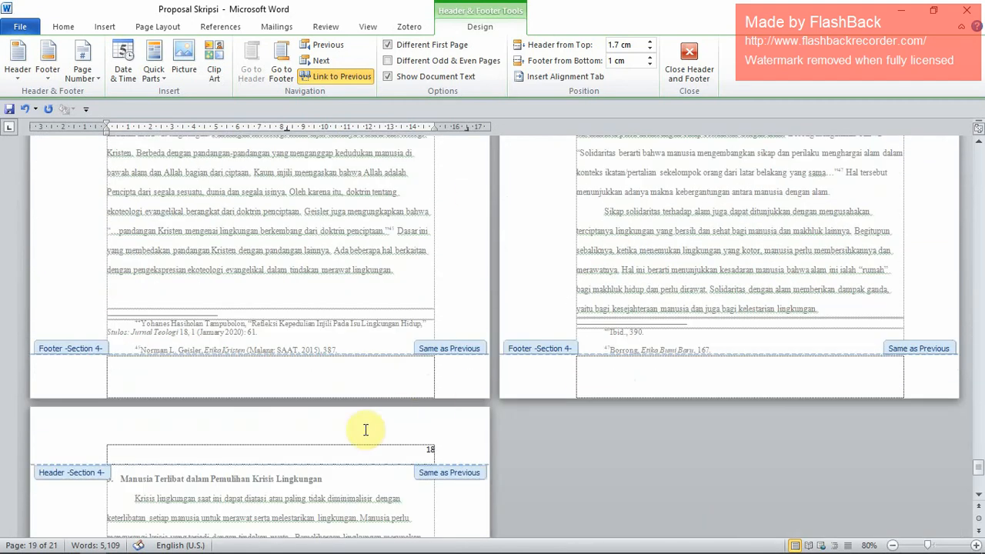
{"action": "scroll", "coordinate": [389, 457], "scroll_direction": "up", "scroll_amount": 3}
{"action": "scroll", "coordinate": [389, 427], "scroll_direction": "up", "scroll_amount": 20}
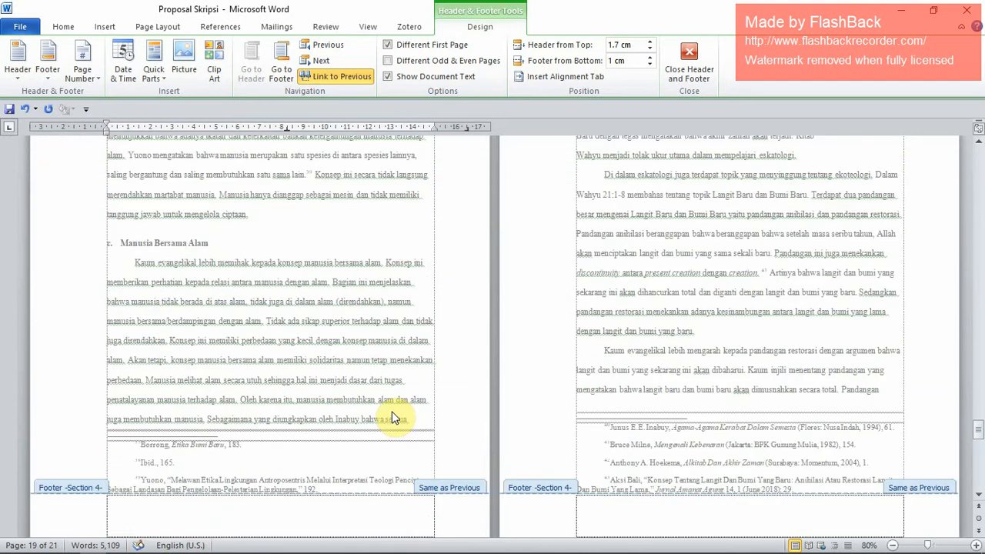
{"action": "scroll", "coordinate": [390, 395], "scroll_direction": "up", "scroll_amount": 20}
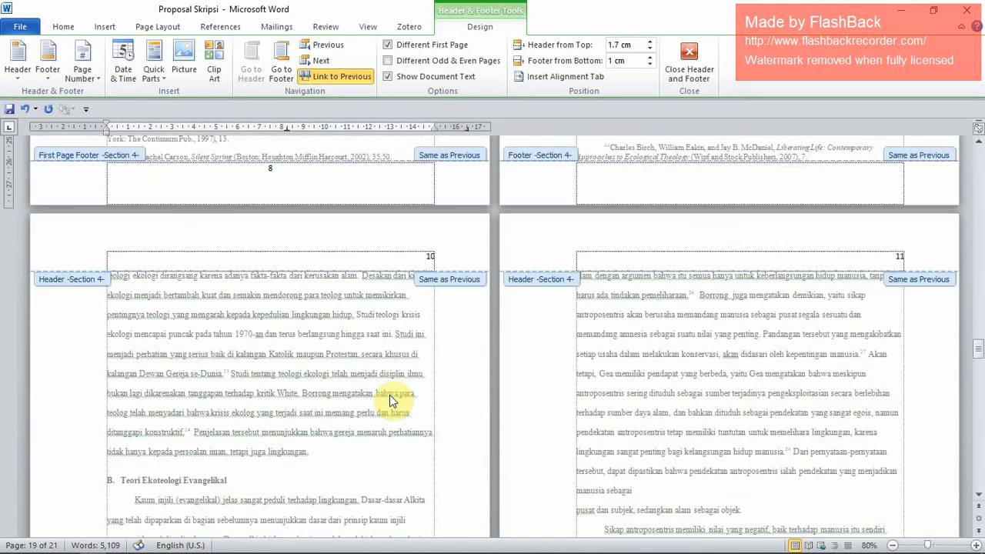
{"action": "double_click", "coordinate": [364, 412]}
Review the page numbering from the title page through the front matter to the BAB I opening page
{"action": "scroll", "coordinate": [371, 375], "scroll_direction": "up", "scroll_amount": 15}
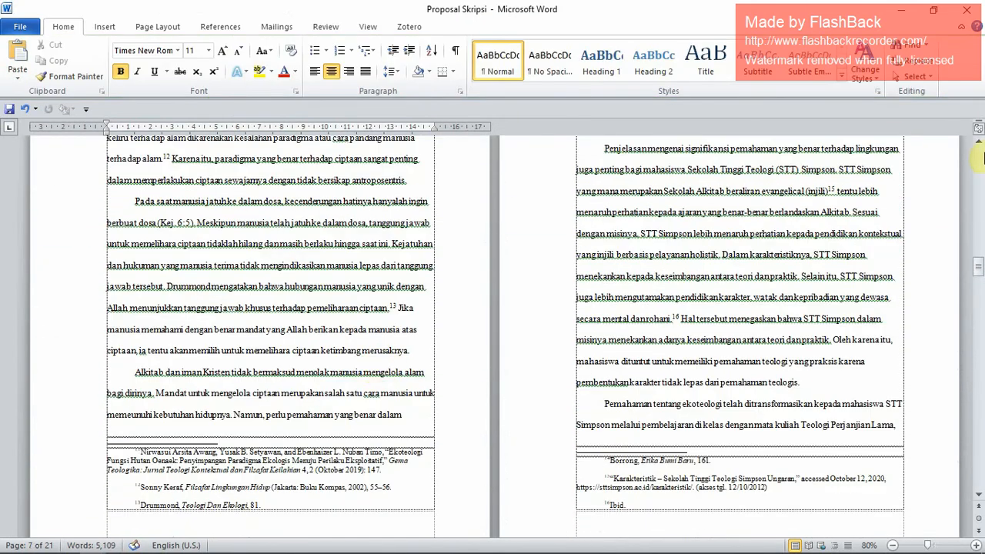
{"action": "left_click_drag", "start_coordinate": [977, 270], "coordinate": [926, 183]}
{"action": "scroll", "coordinate": [630, 339], "scroll_direction": "down", "scroll_amount": 6}
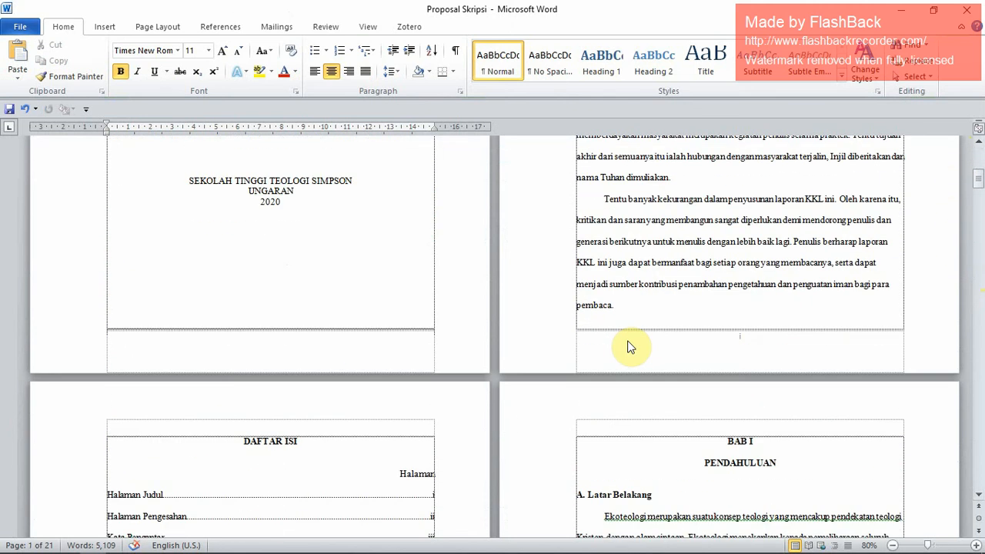
{"action": "scroll", "coordinate": [630, 347], "scroll_direction": "up", "scroll_amount": 1}
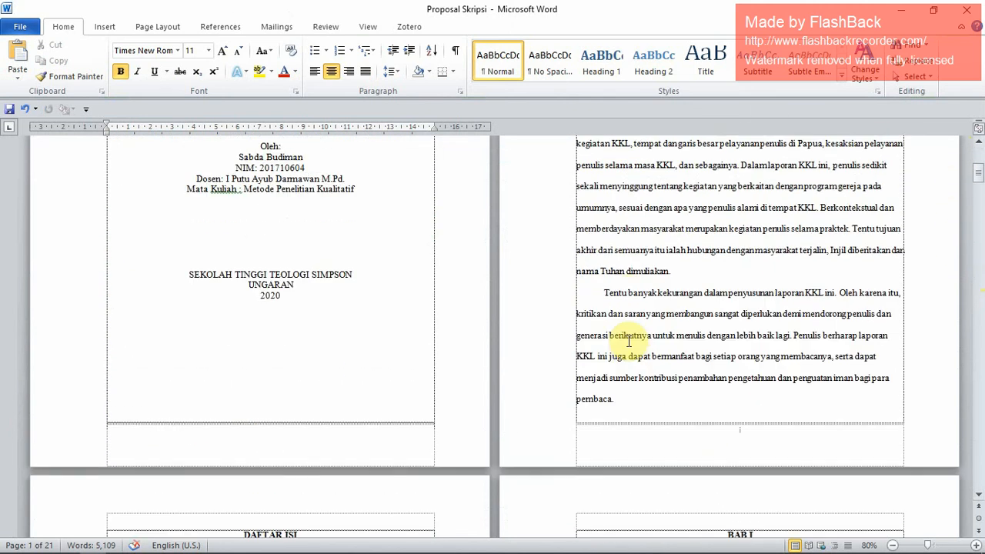
{"action": "scroll", "coordinate": [629, 339], "scroll_direction": "up", "scroll_amount": 5}
{"action": "scroll", "coordinate": [662, 333], "scroll_direction": "down", "scroll_amount": 8}
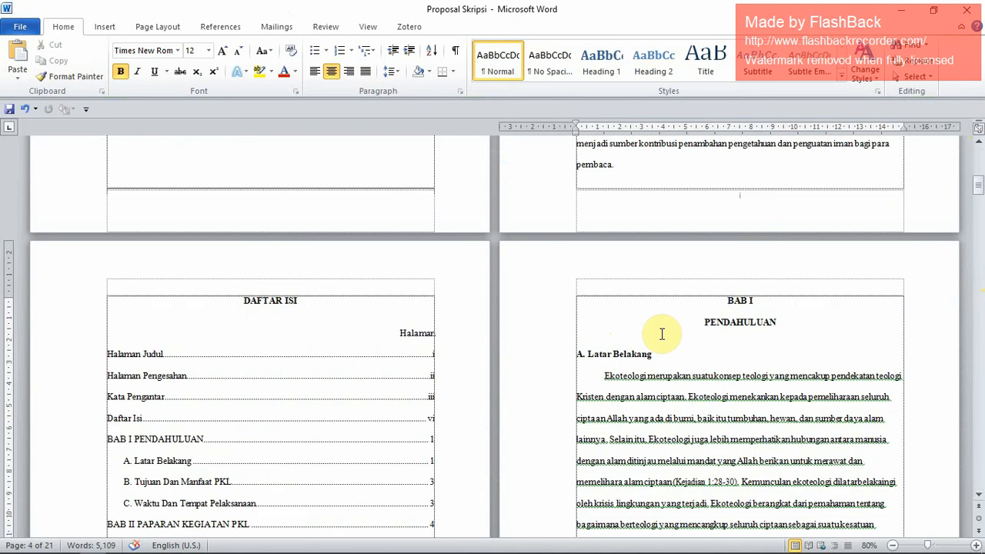